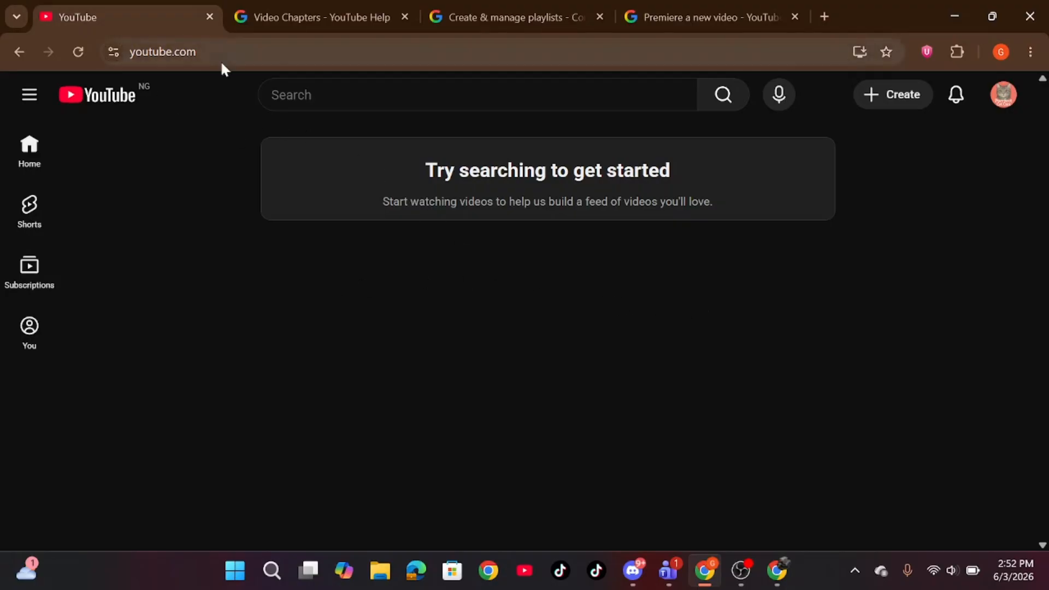
pyautogui.click(898, 104)
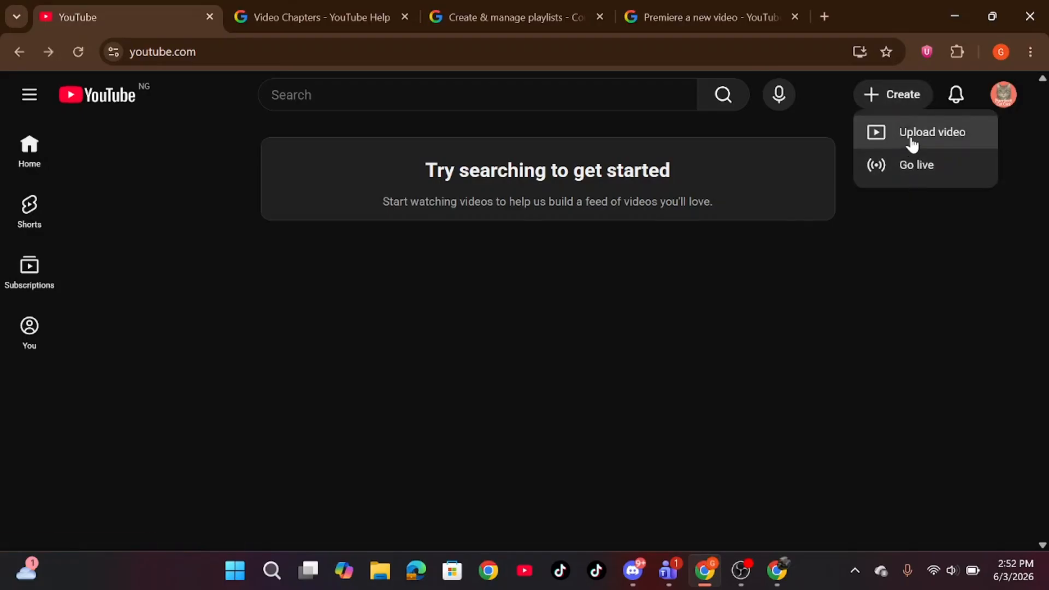
pyautogui.click(911, 140)
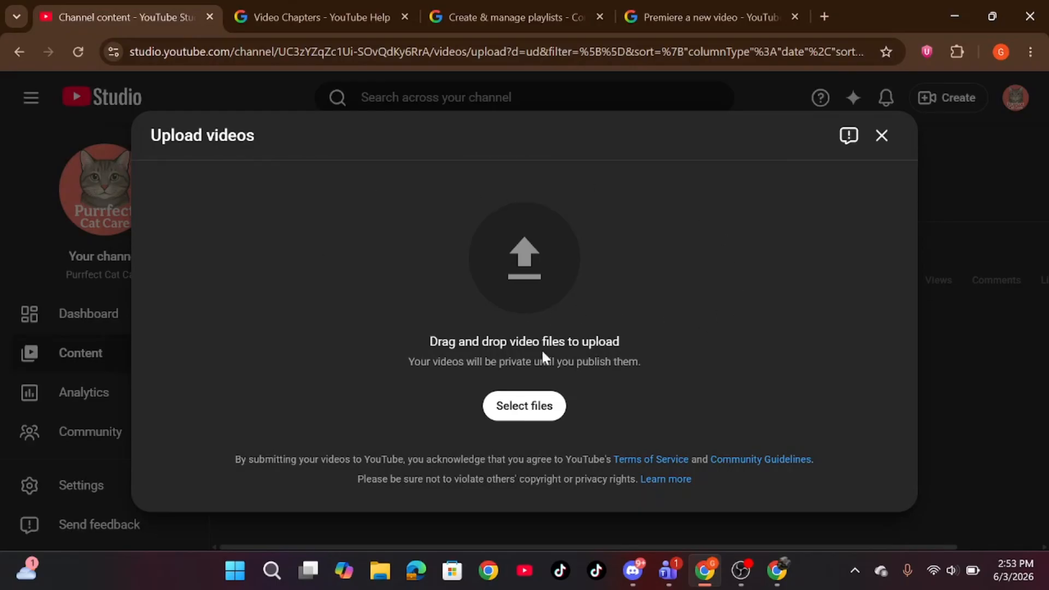
pyautogui.click(525, 416)
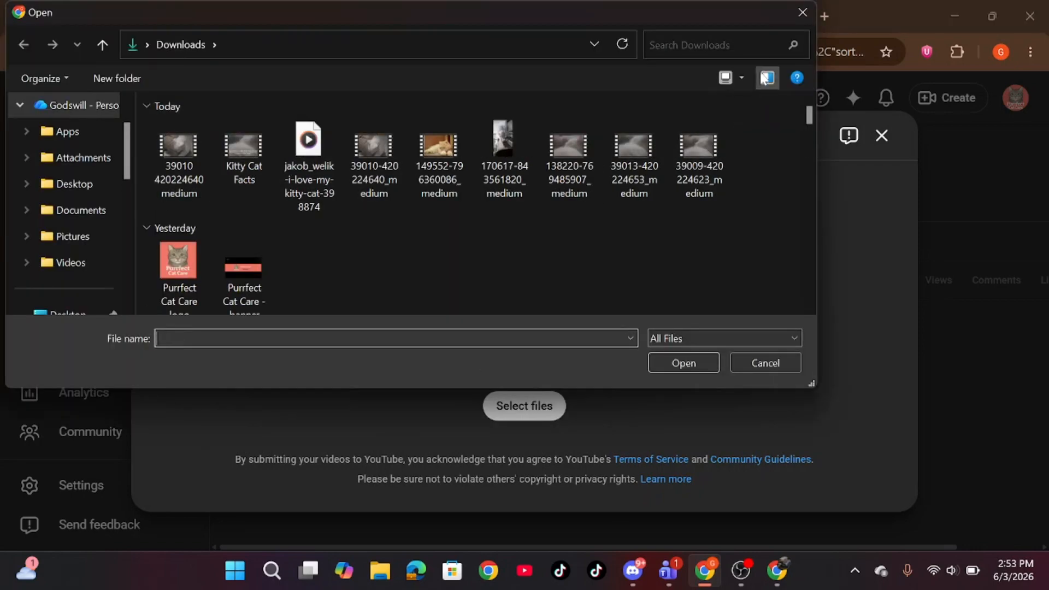
pyautogui.click(802, 13)
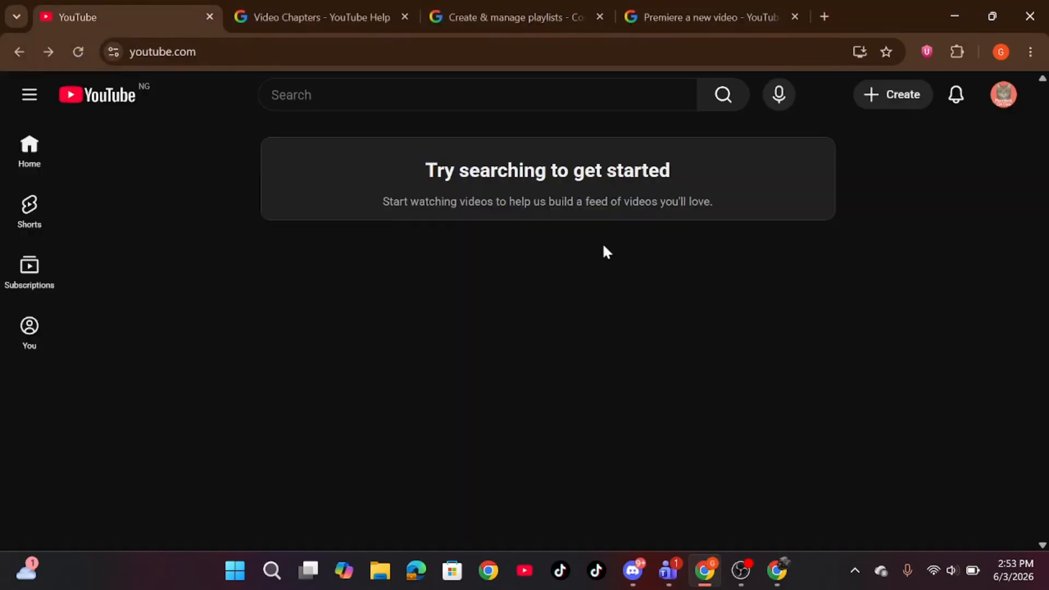
# Open YouTube Studio from the channel account and upload the Kitty Cat Facts video from the Downloads folder.
pyautogui.click(1004, 96)
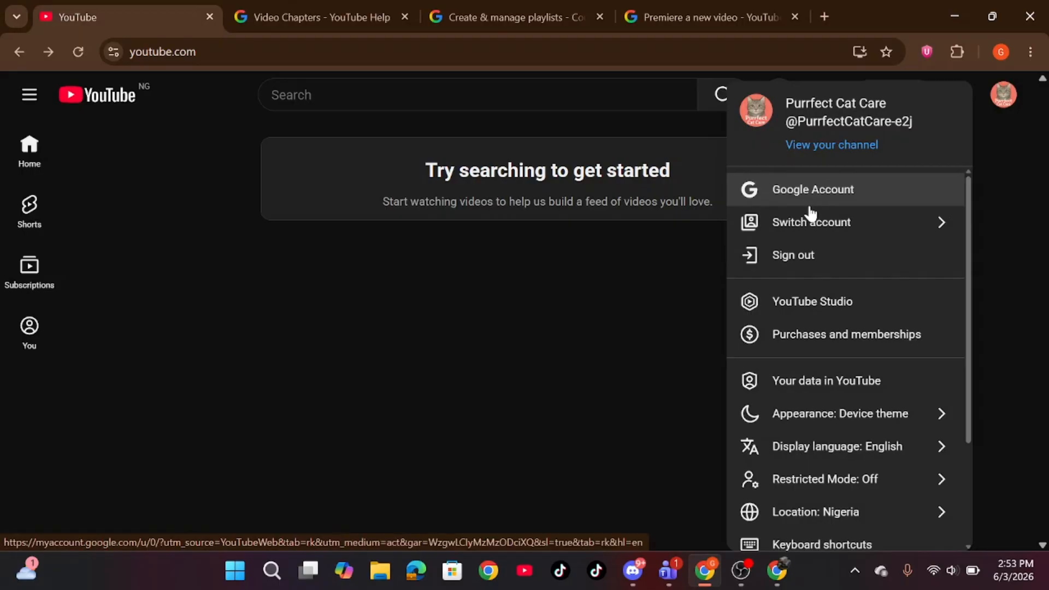
pyautogui.click(805, 304)
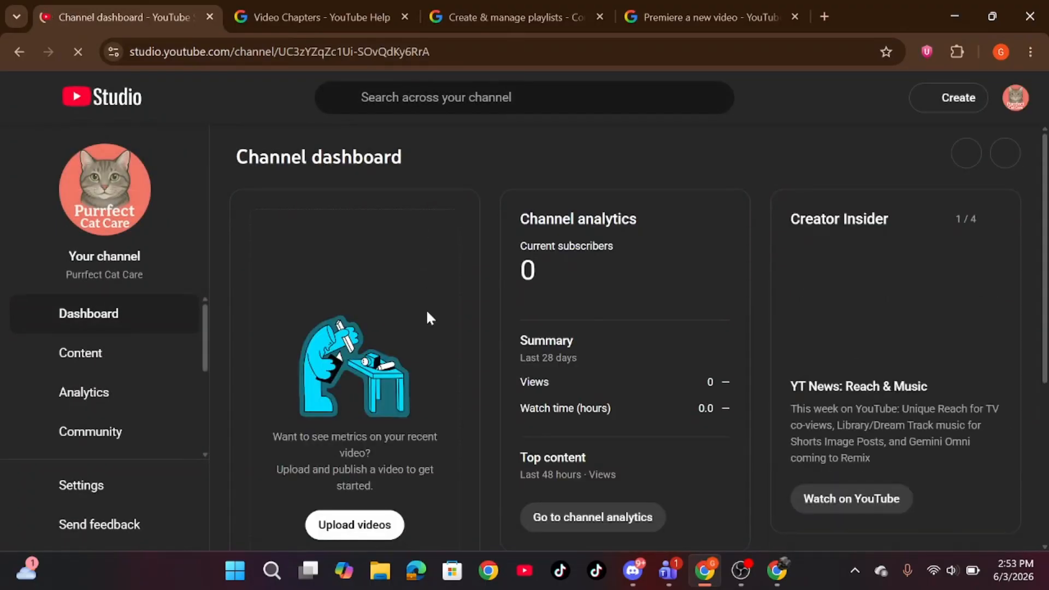
pyautogui.scroll(-3, 425, 309)
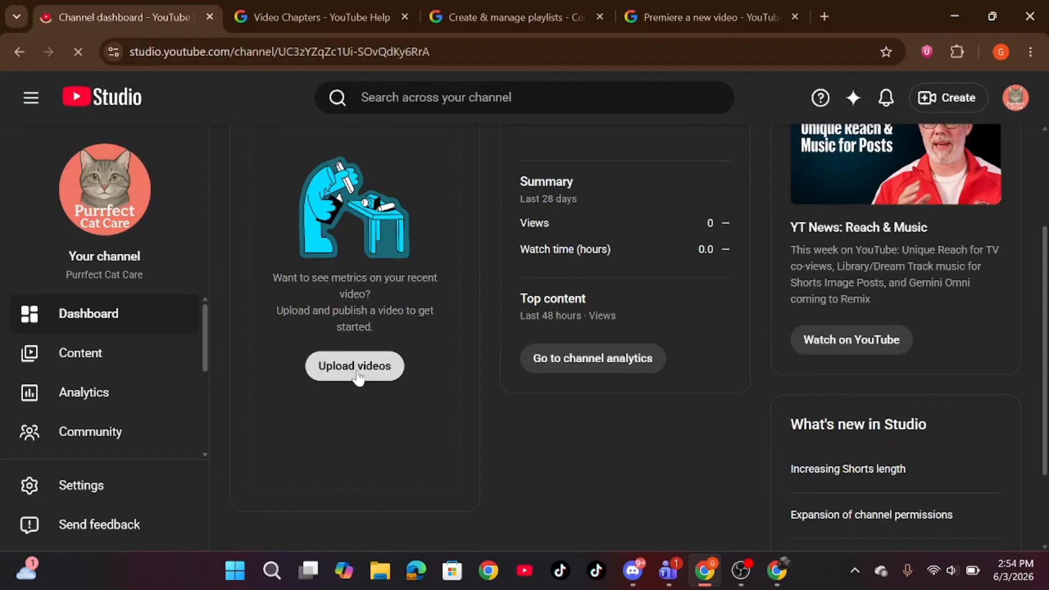
pyautogui.click(356, 367)
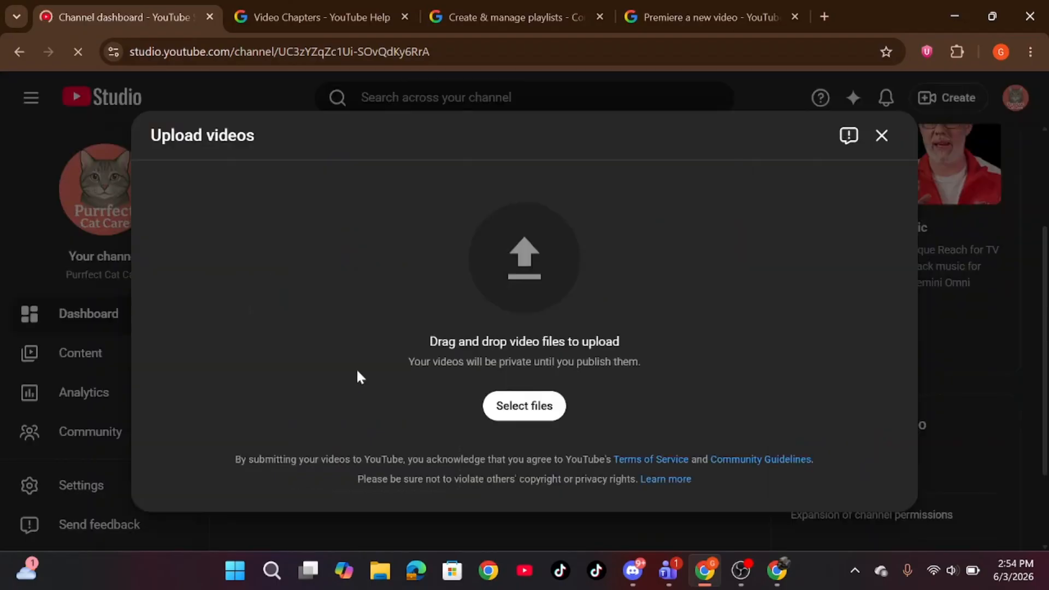
pyautogui.click(522, 414)
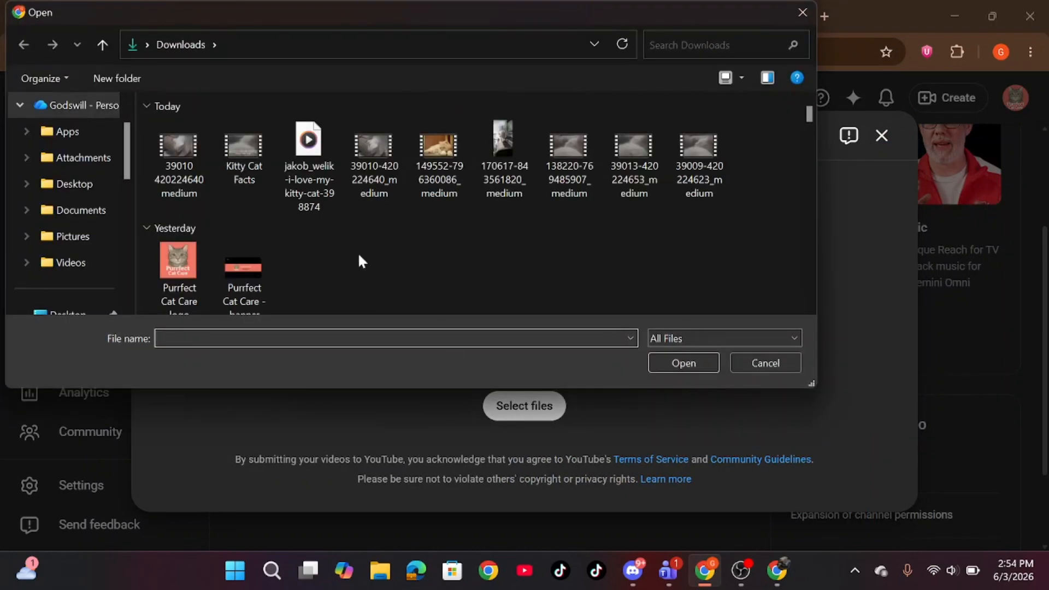
pyautogui.doubleClick(245, 171)
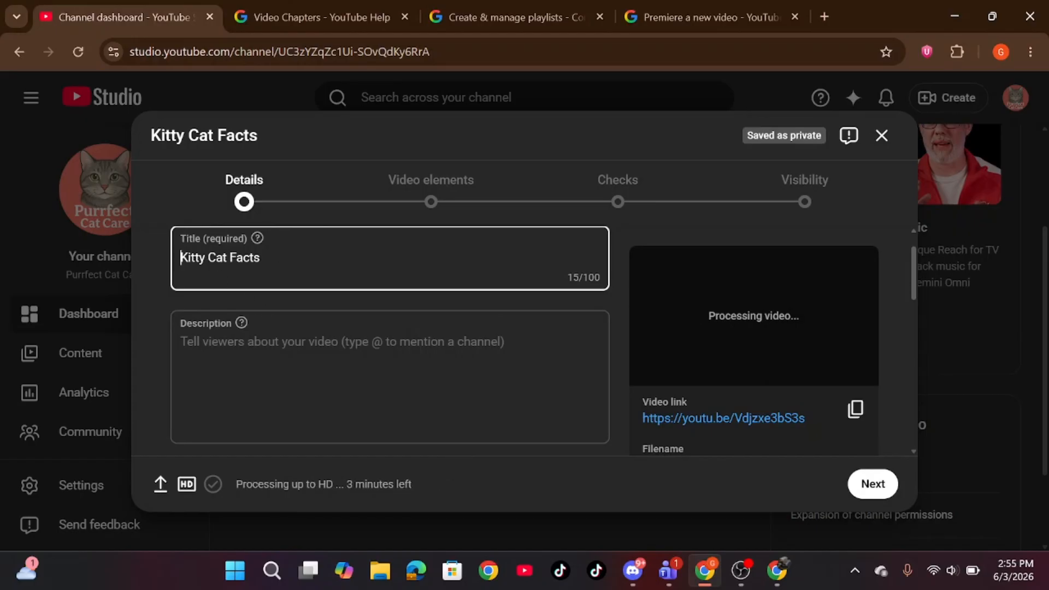
# Review the title, description, thumbnail and playlist options in the uploaded video's details.
pyautogui.press('Tab')
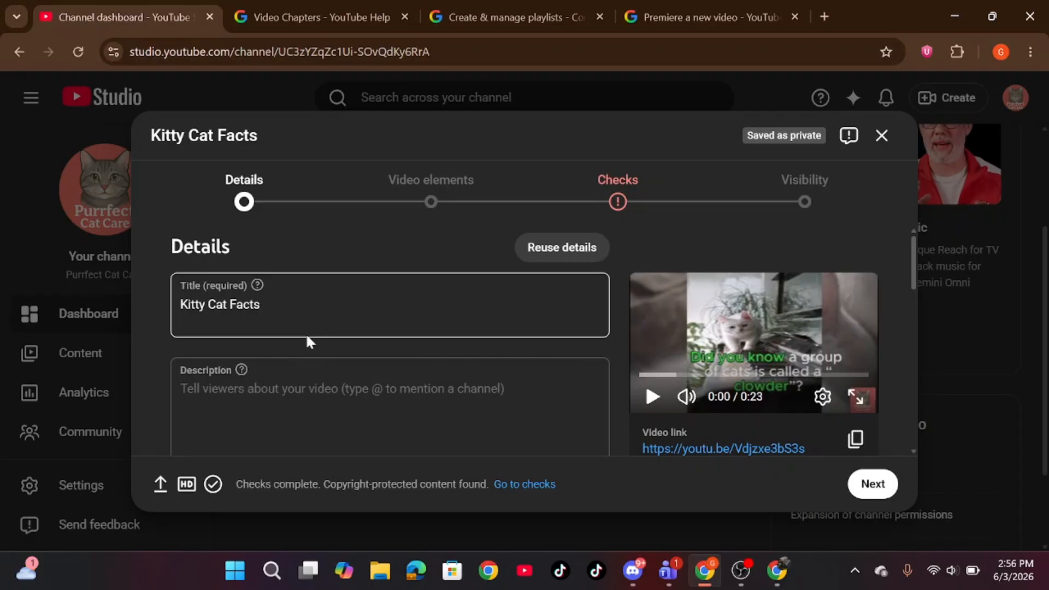
pyautogui.scroll(-1, 390, 349)
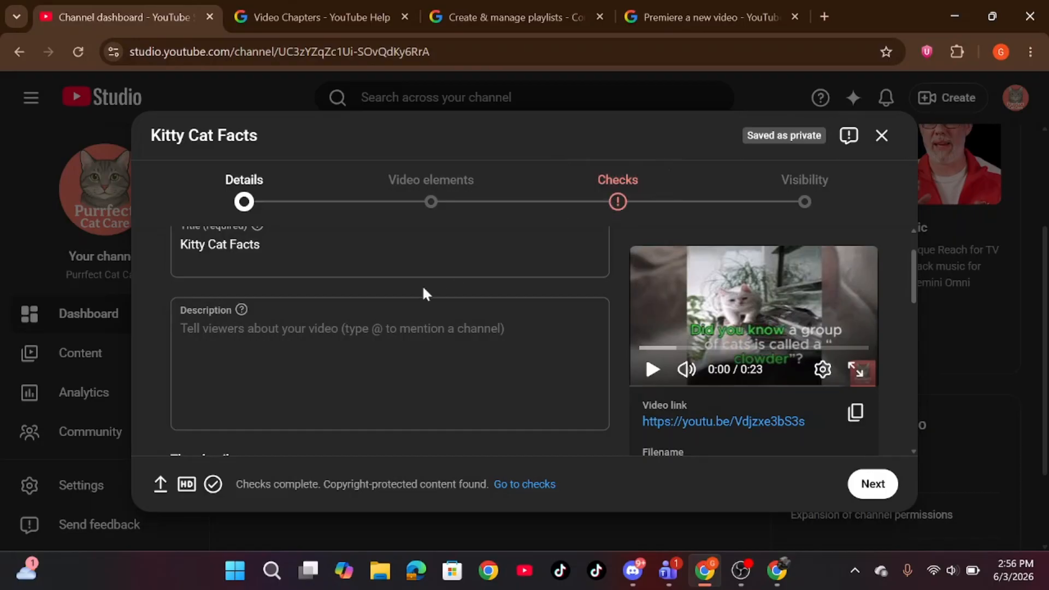
pyautogui.scroll(1, 413, 299)
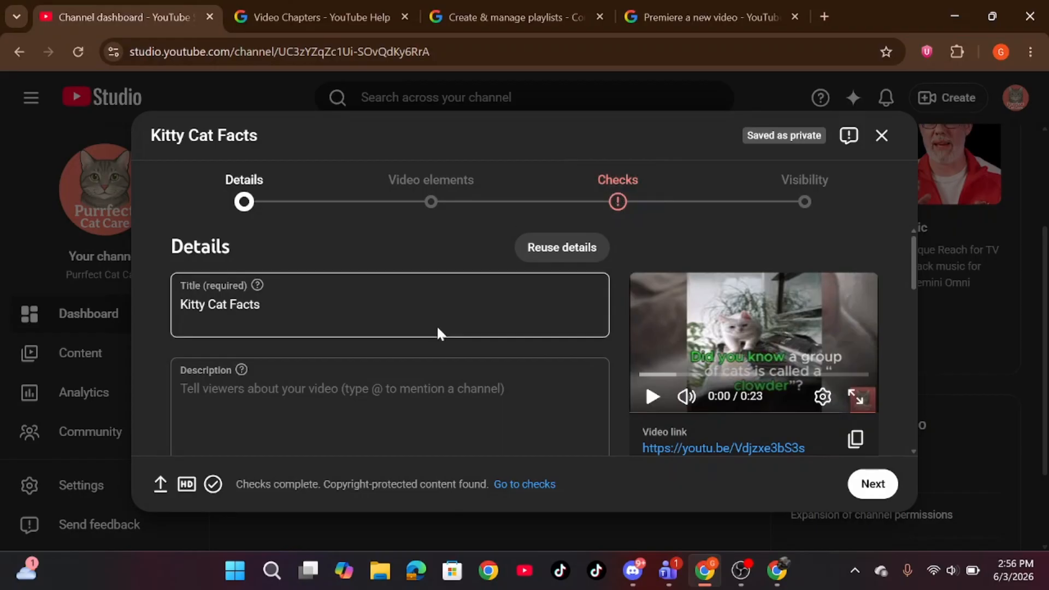
pyautogui.scroll(-1, 385, 376)
pyautogui.scroll(-1, 385, 376)
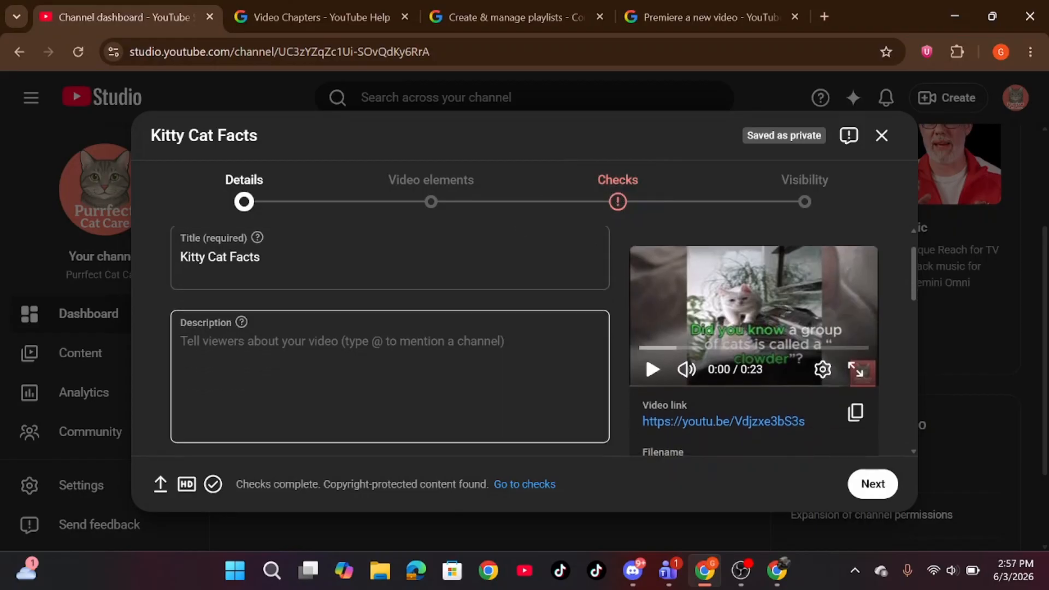
pyautogui.scroll(-3, 389, 386)
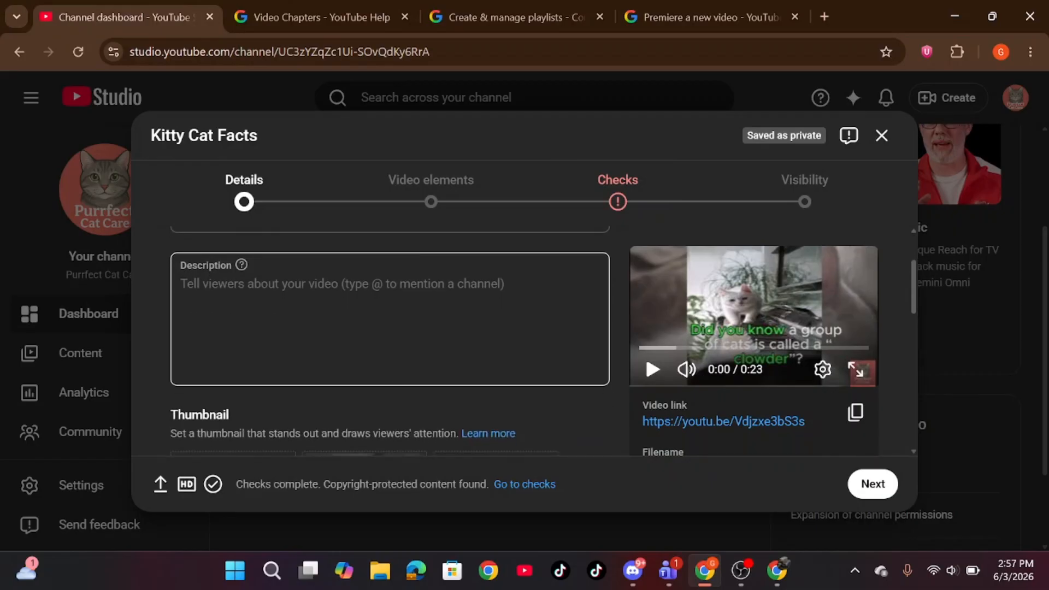
pyautogui.scroll(-5, 390, 341)
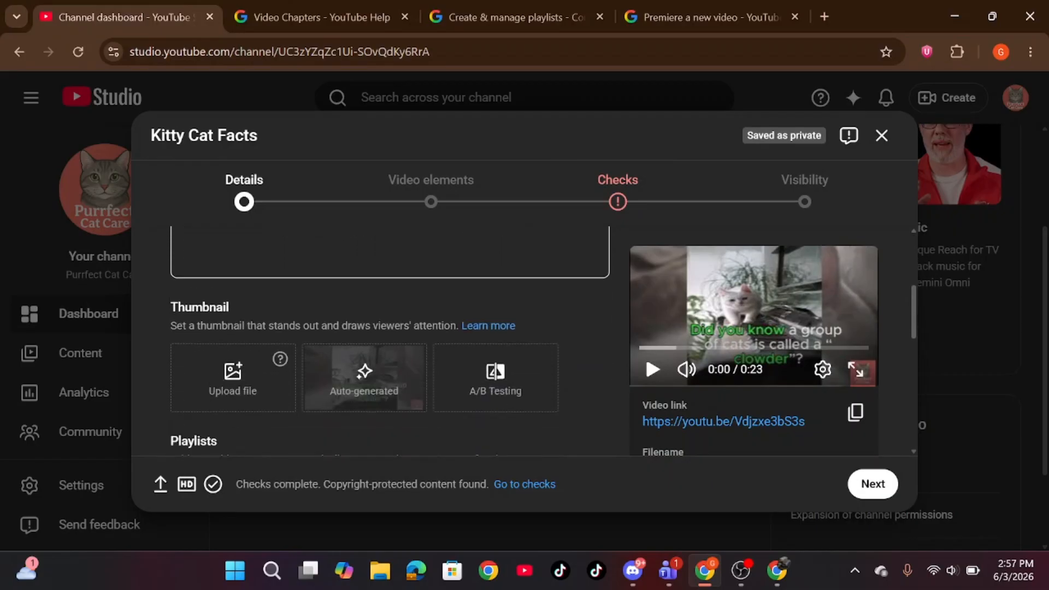
pyautogui.scroll(-1, 234, 313)
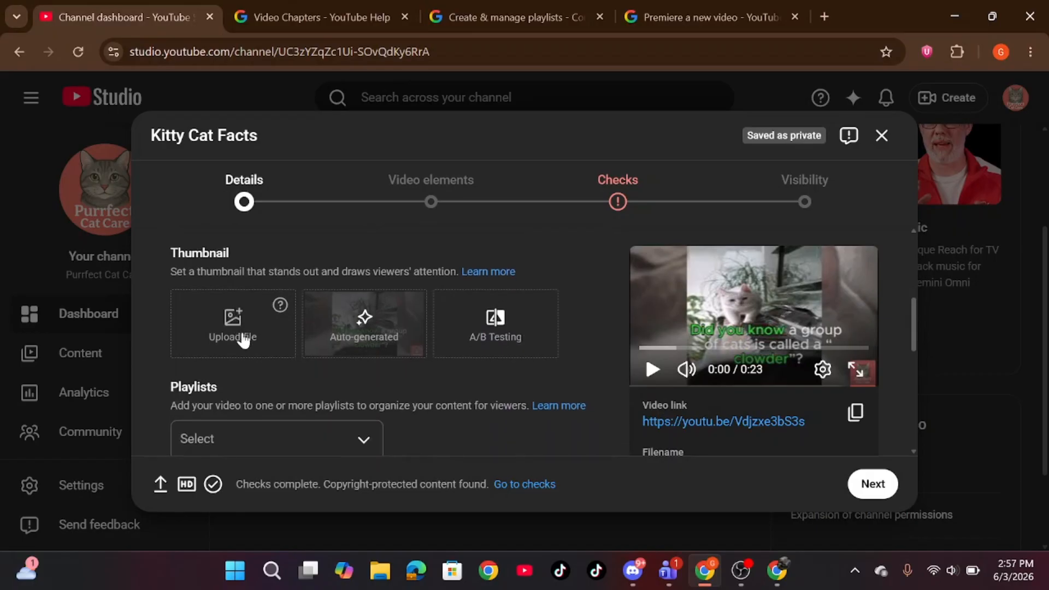
pyautogui.scroll(-1, 241, 344)
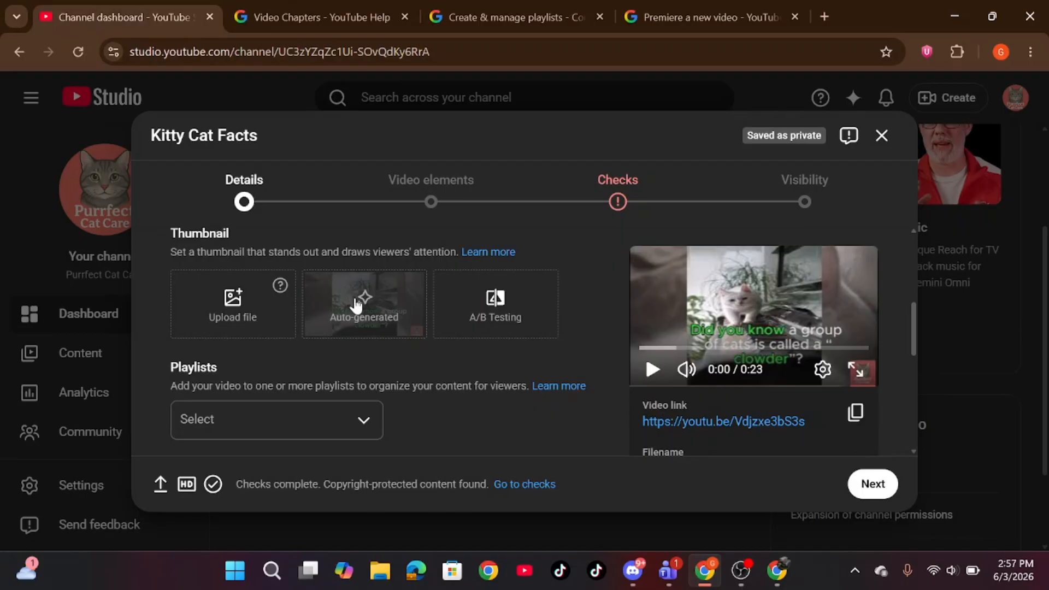
pyautogui.rightClick(365, 328)
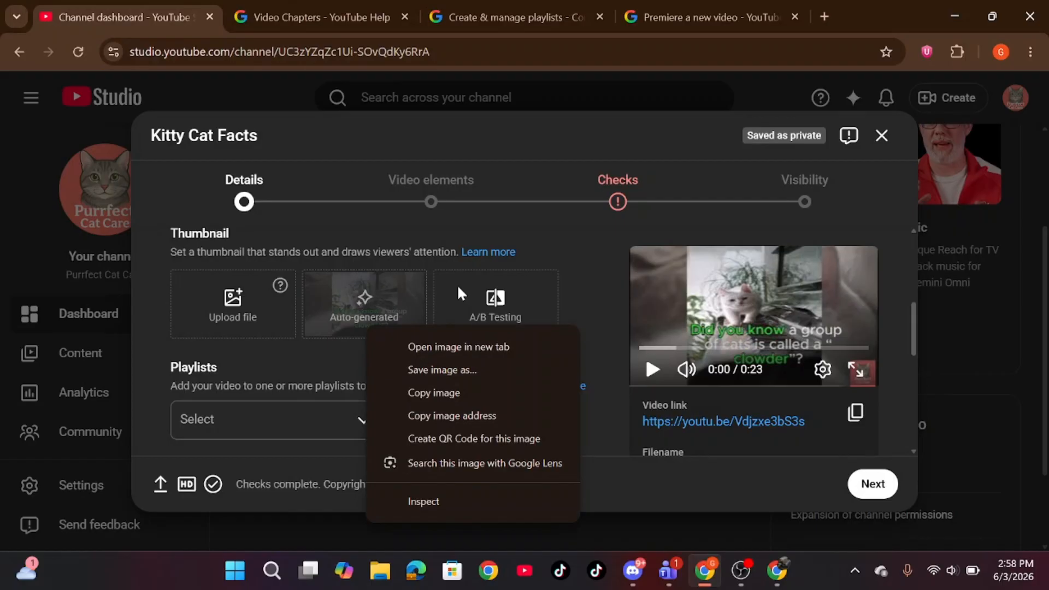
pyautogui.scroll(-2, 276, 358)
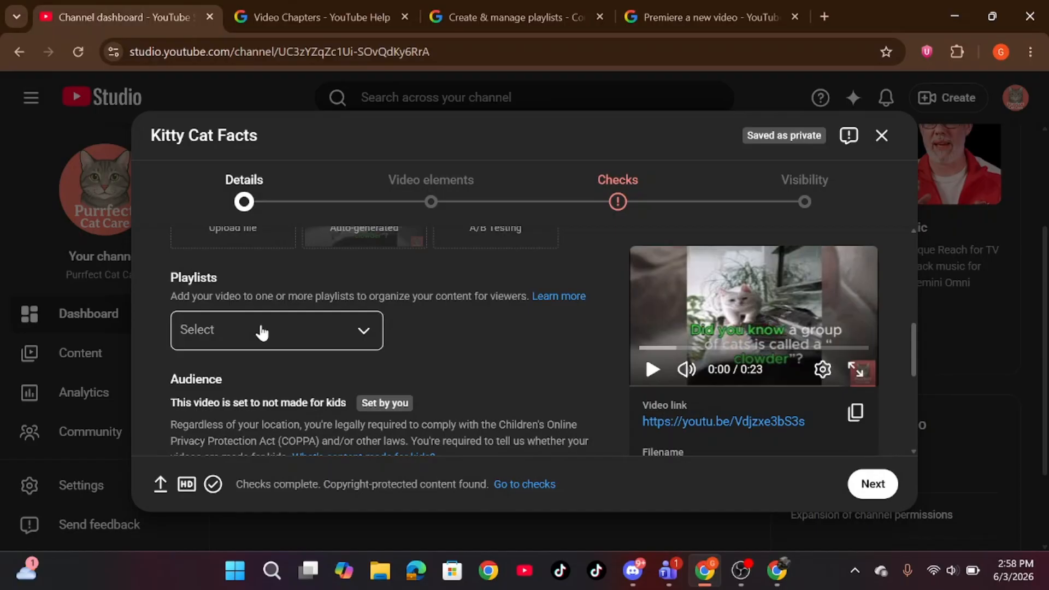
pyautogui.click(262, 330)
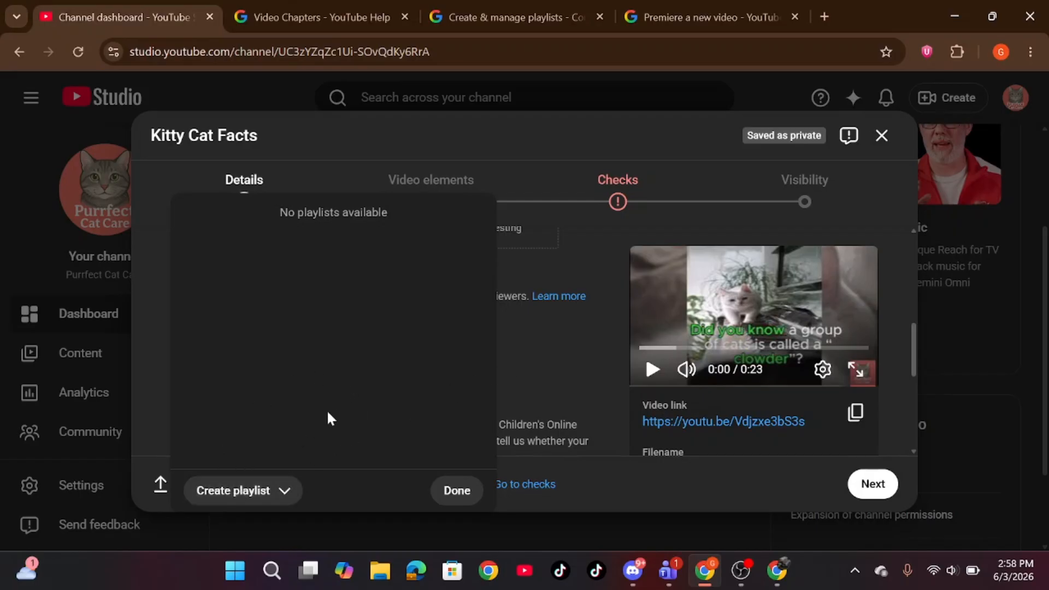
pyautogui.click(547, 336)
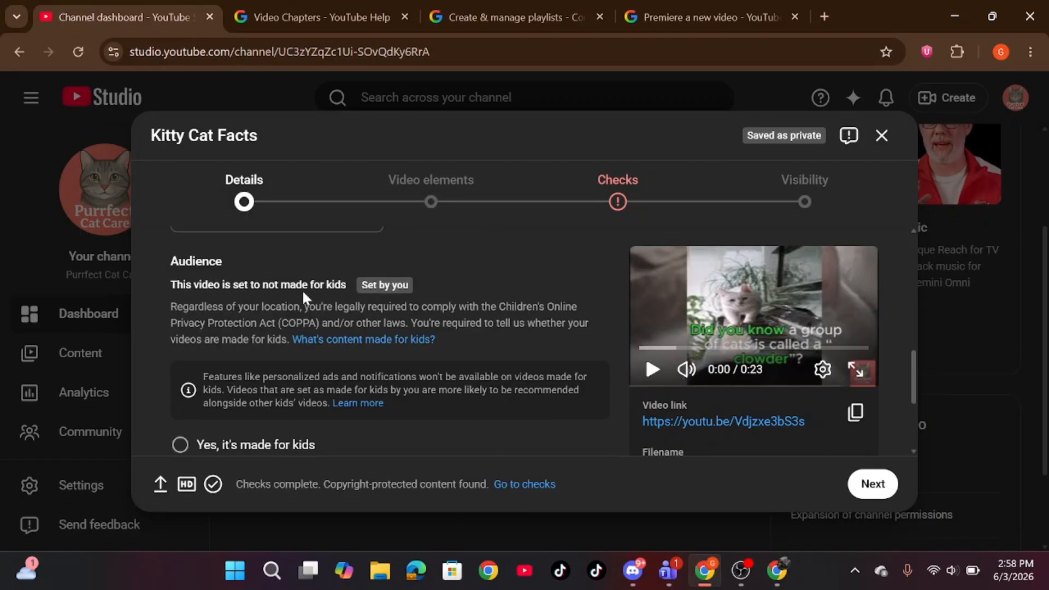
# Switch the video's audience setting to made for kids, and back to not made for kids.
pyautogui.scroll(-1, 379, 341)
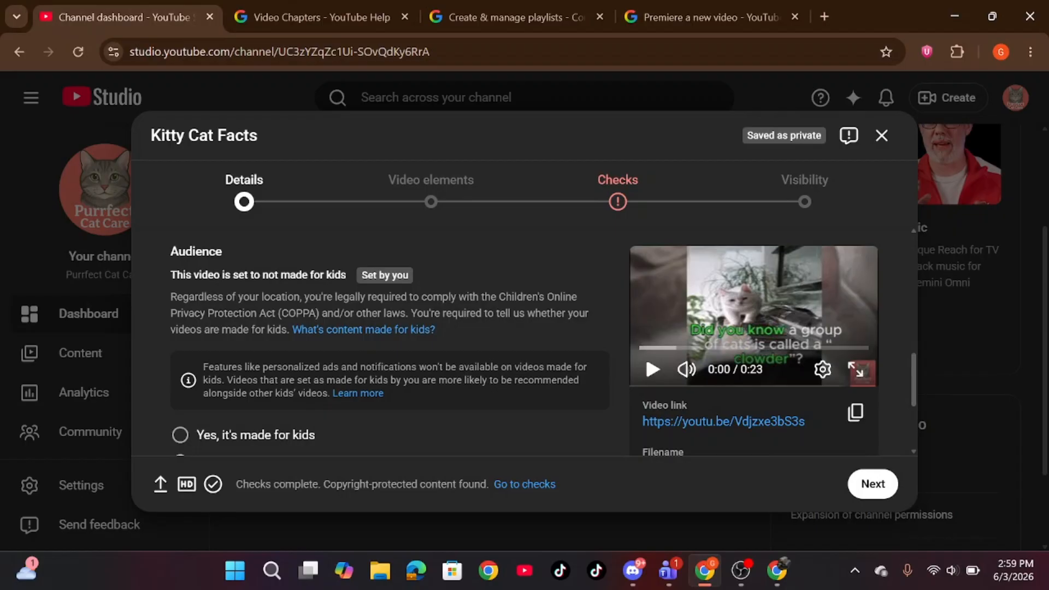
pyautogui.scroll(-3, 276, 403)
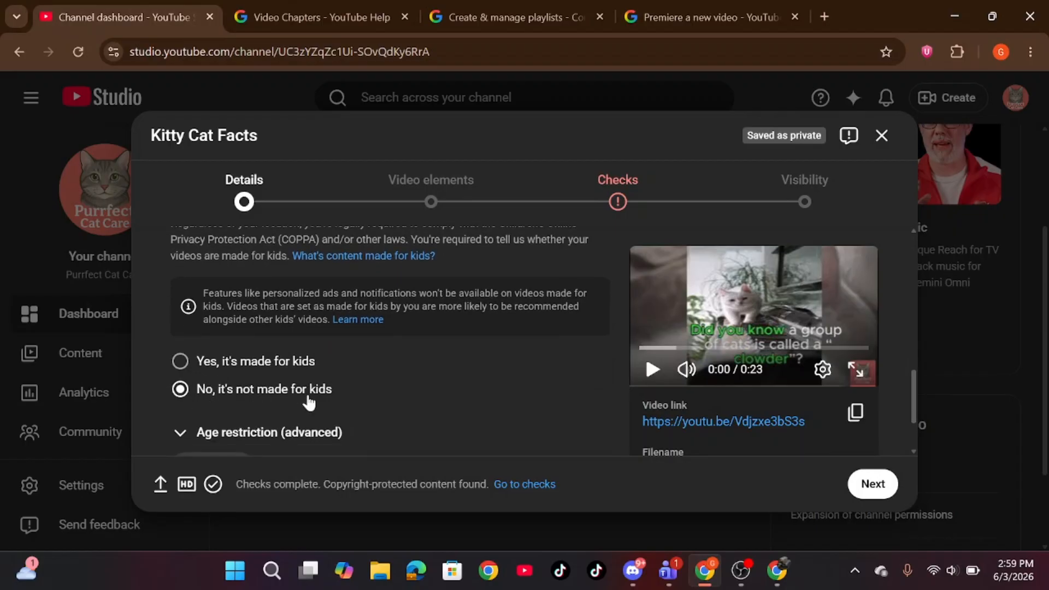
pyautogui.scroll(2, 307, 399)
pyautogui.scroll(-3, 192, 352)
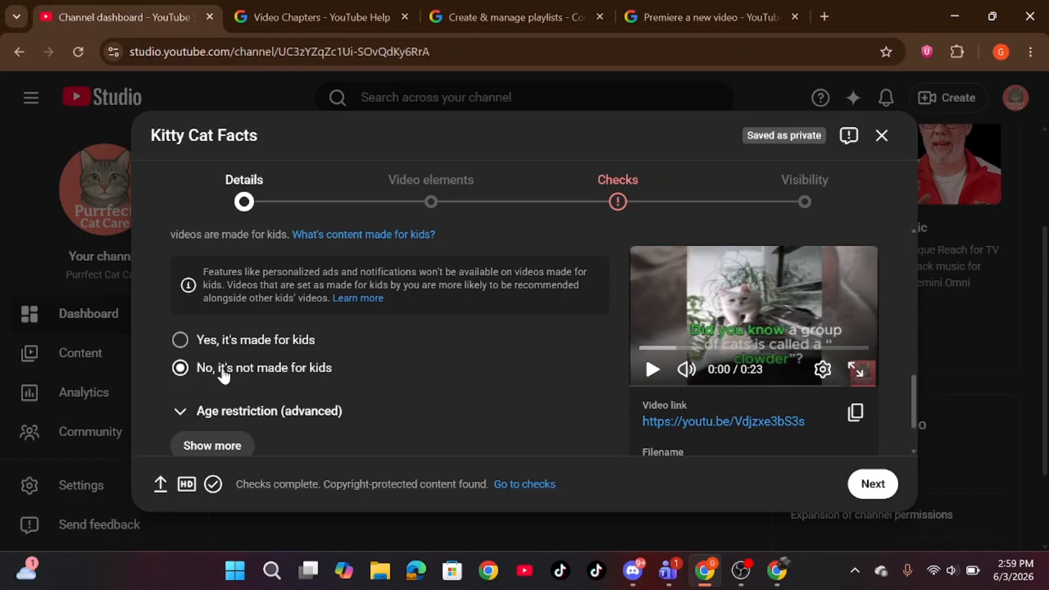
pyautogui.scroll(-1, 197, 343)
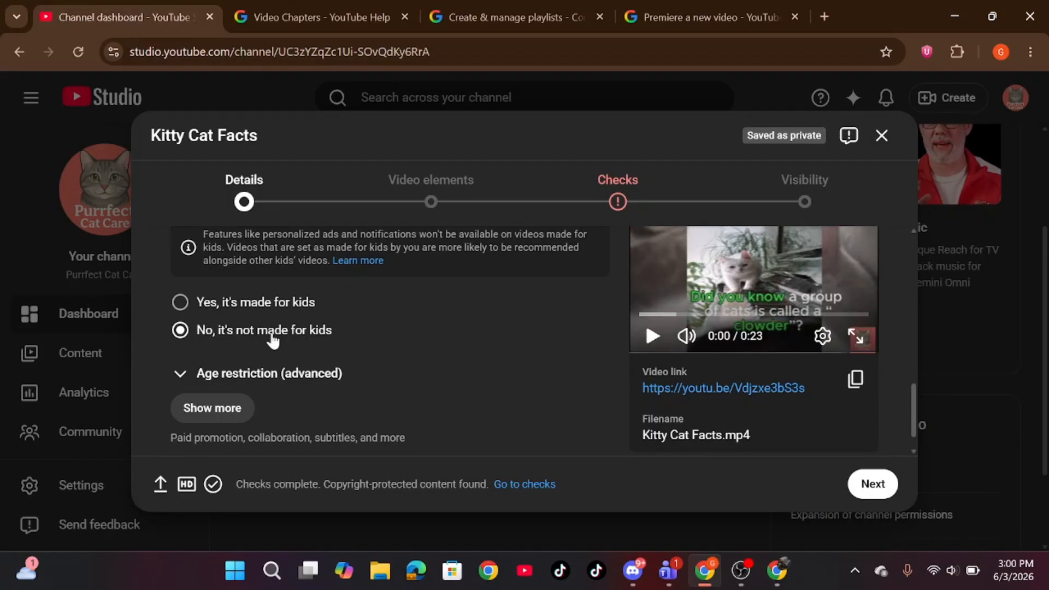
pyautogui.click(180, 305)
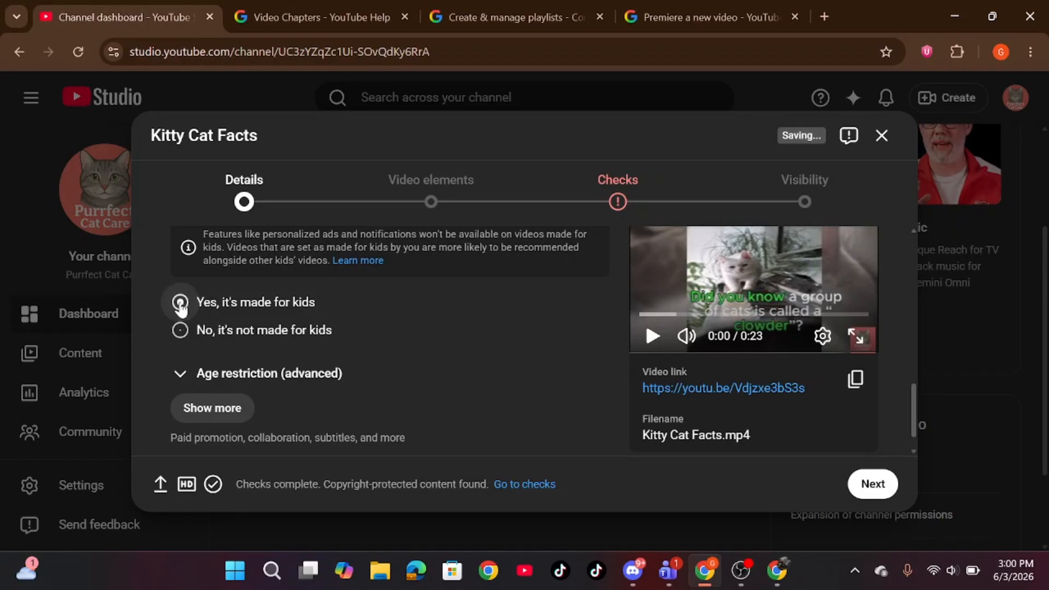
pyautogui.click(180, 332)
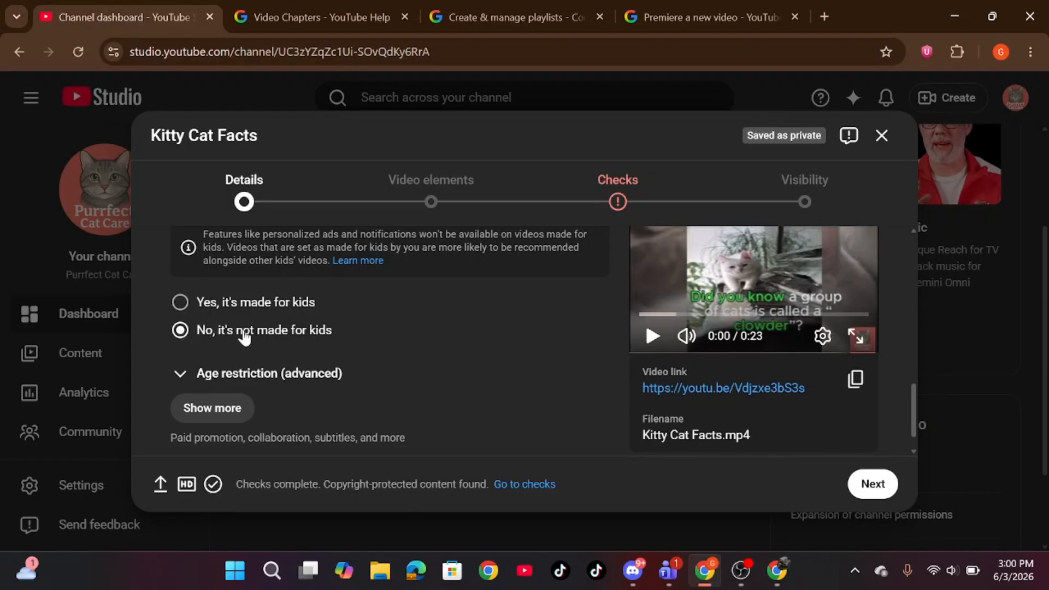
# Expand the advanced age restriction options and the additional video settings, and review the paid promotion section.
pyautogui.scroll(-1, 217, 328)
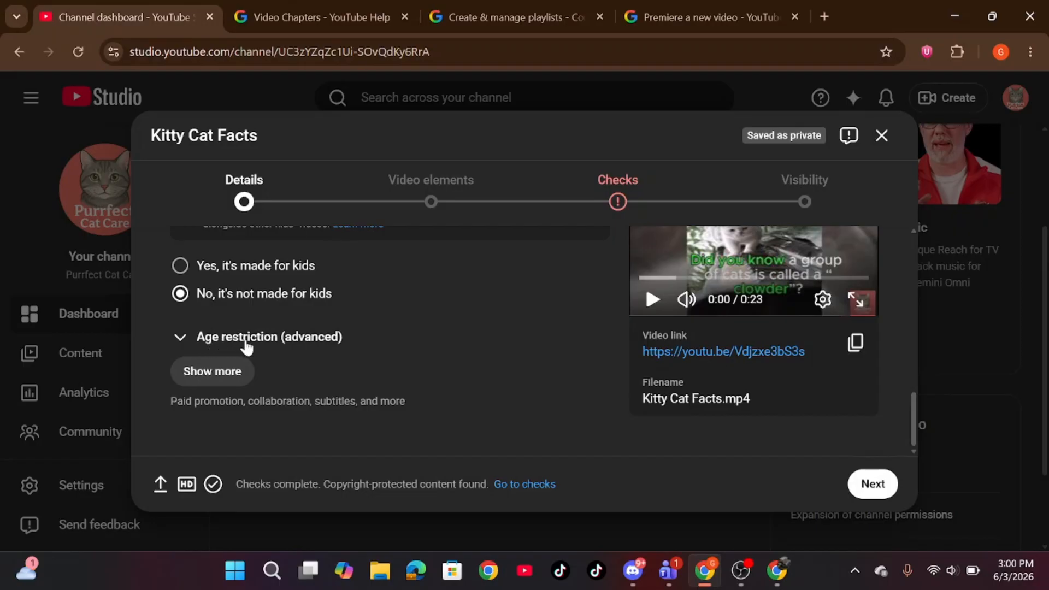
pyautogui.click(180, 338)
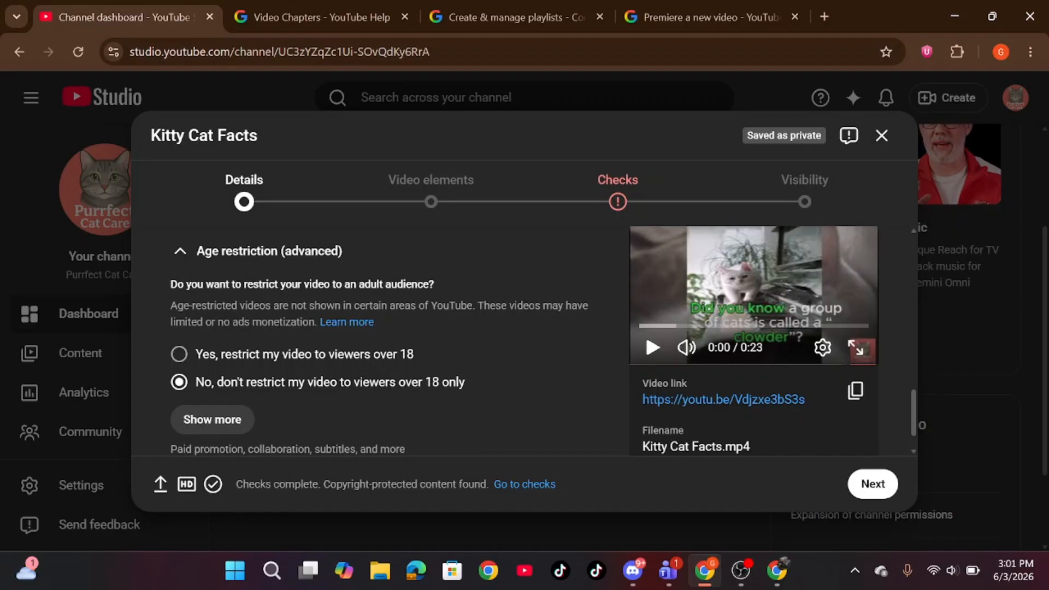
pyautogui.scroll(-1, 277, 332)
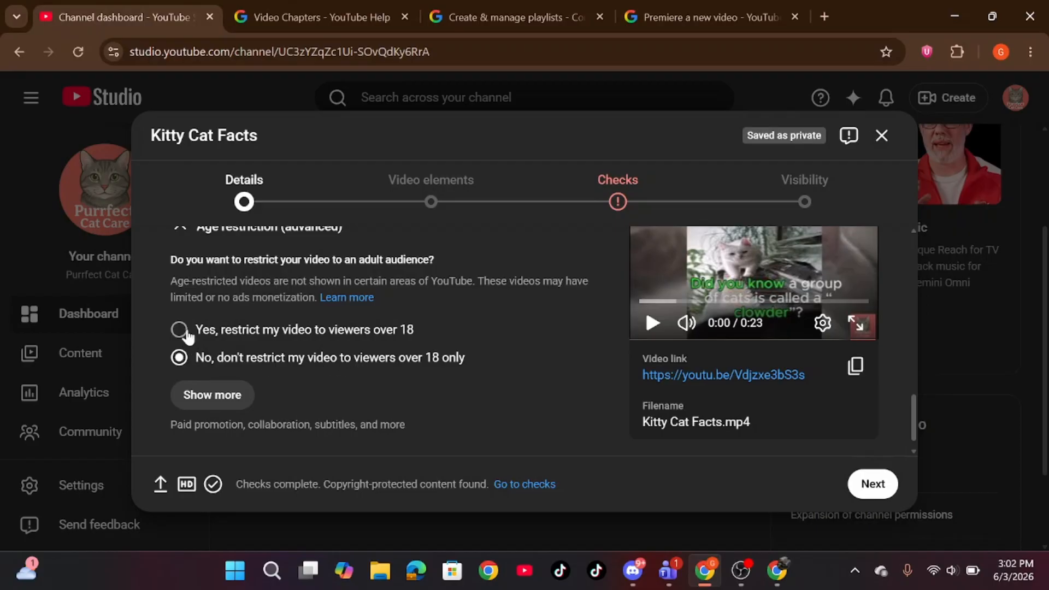
pyautogui.scroll(-1, 245, 364)
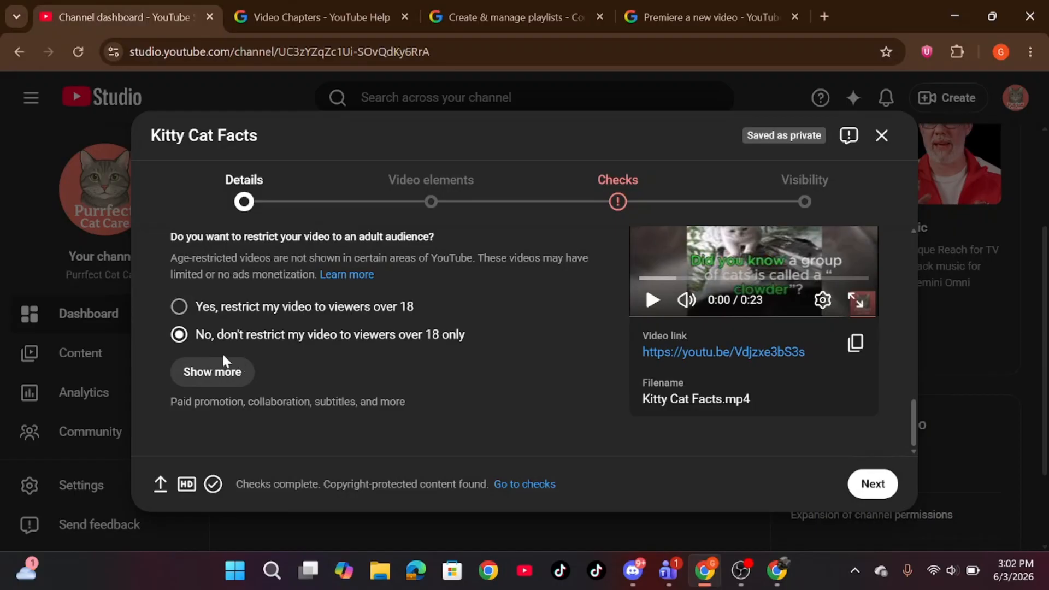
pyautogui.click(205, 375)
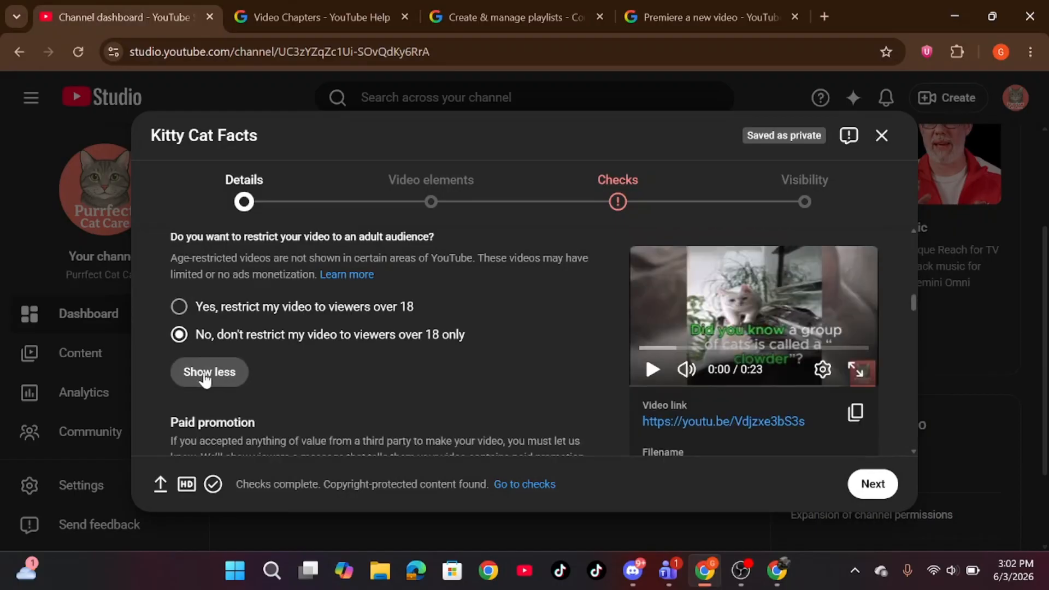
pyautogui.scroll(-3, 267, 394)
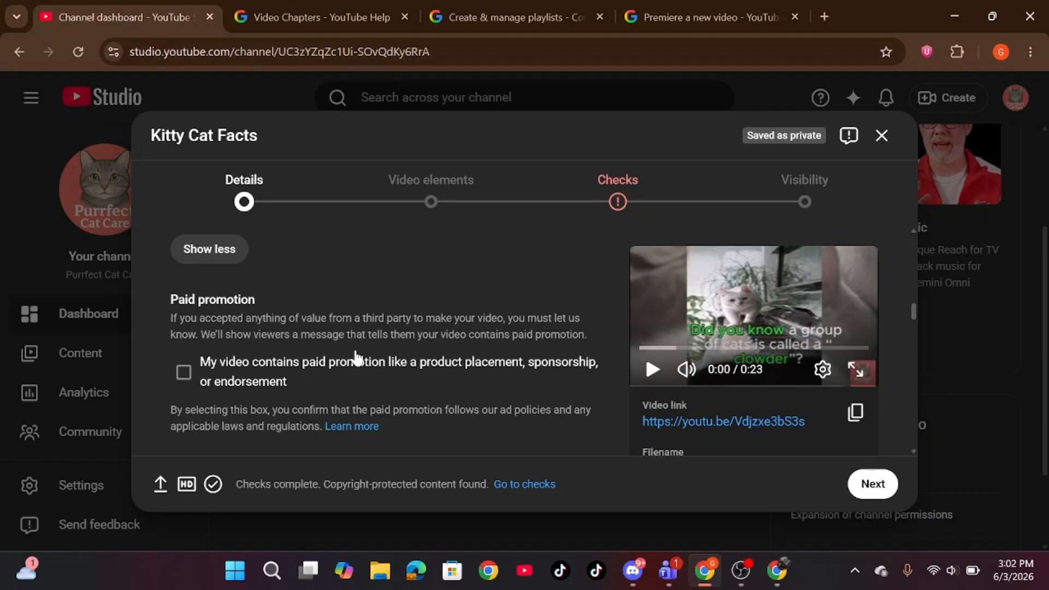
pyautogui.scroll(-1, 302, 382)
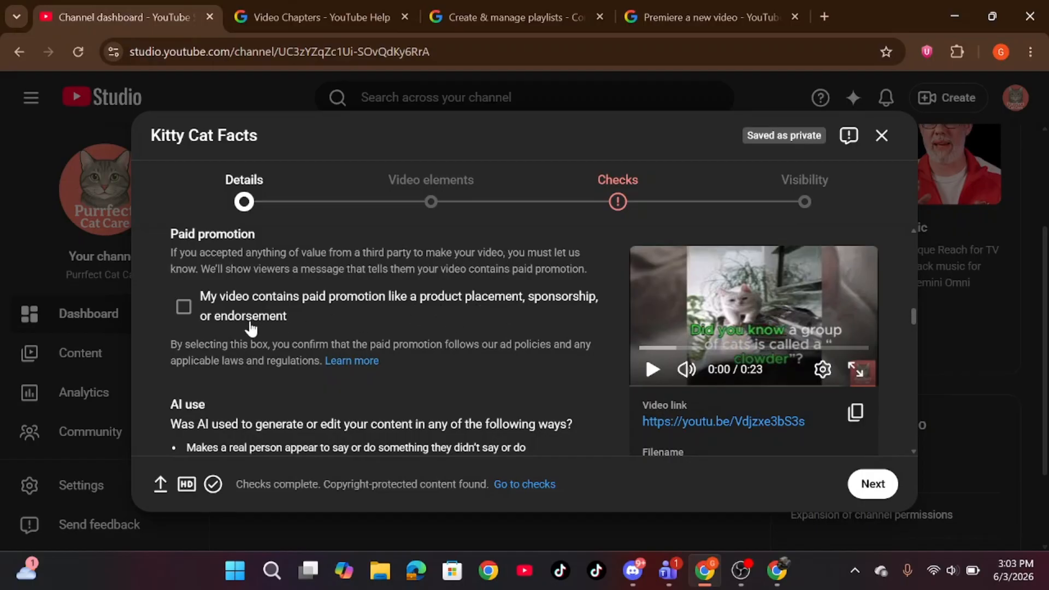
# Turn the paid promotion declaration on for the video, and turn it off again.
pyautogui.scroll(-1, 251, 329)
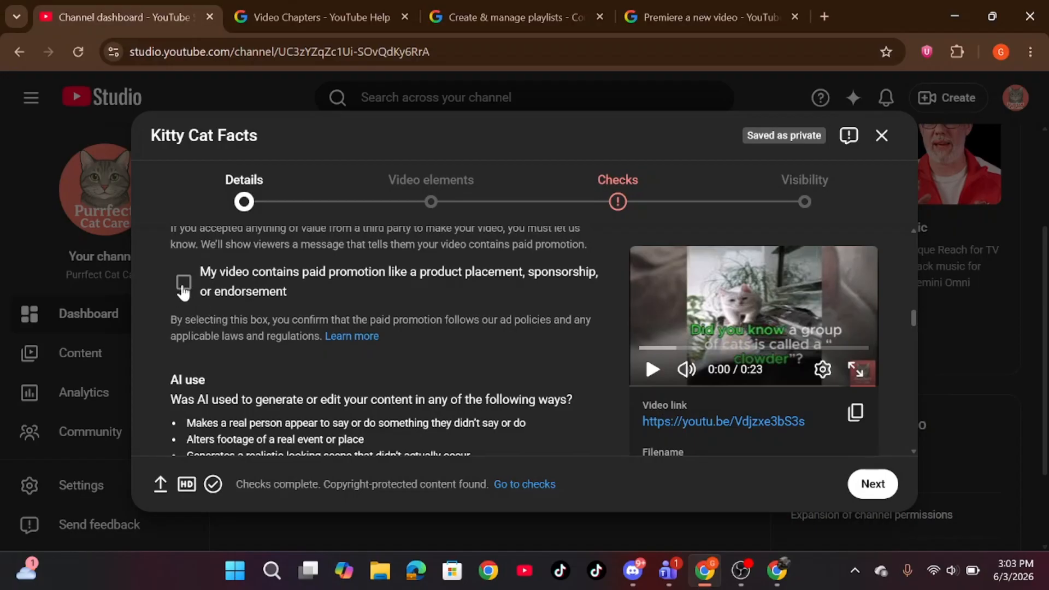
pyautogui.click(184, 284)
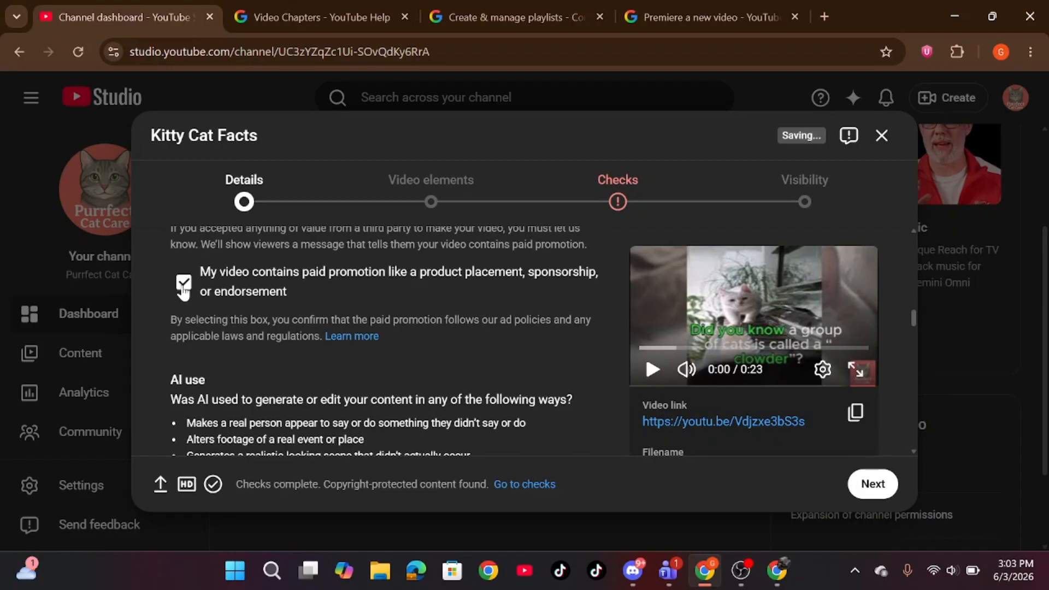
pyautogui.click(184, 285)
# Answer the AI use question with Yes, switch the answer to No, and set it back to Yes.
pyautogui.scroll(-2, 237, 306)
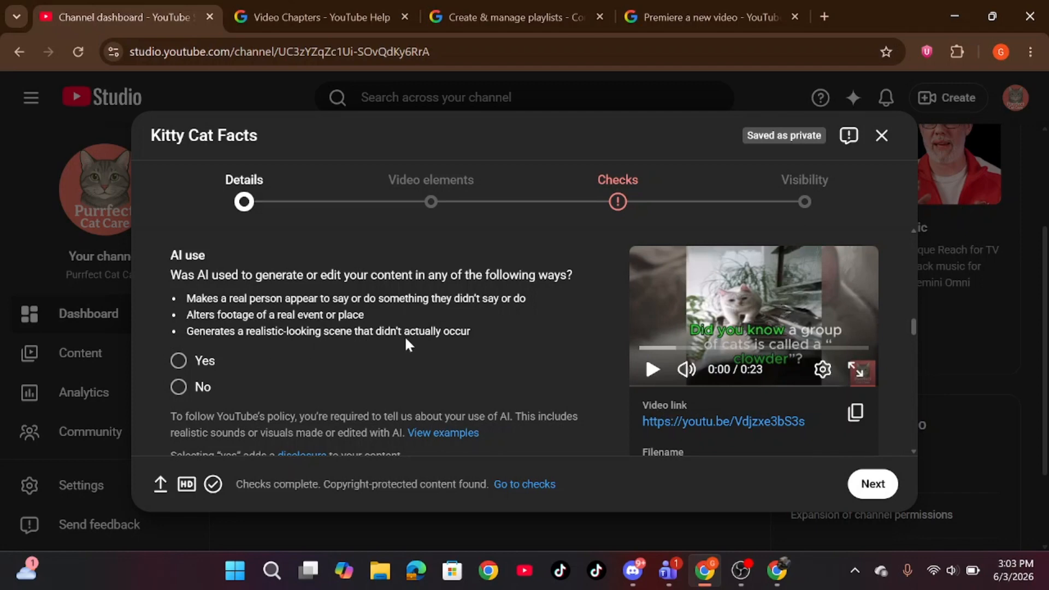
pyautogui.scroll(-1, 405, 339)
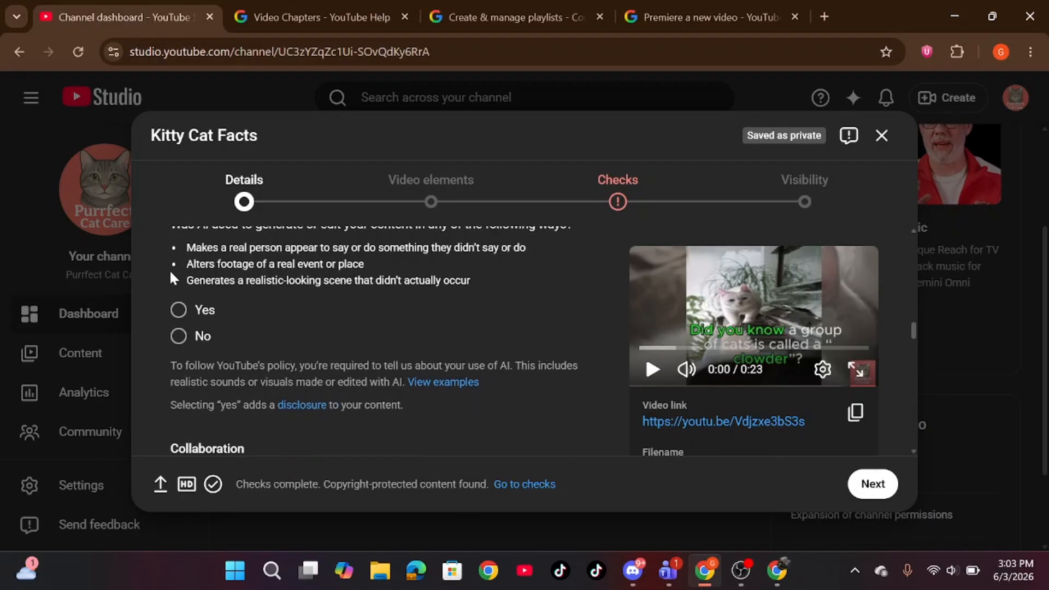
pyautogui.click(180, 316)
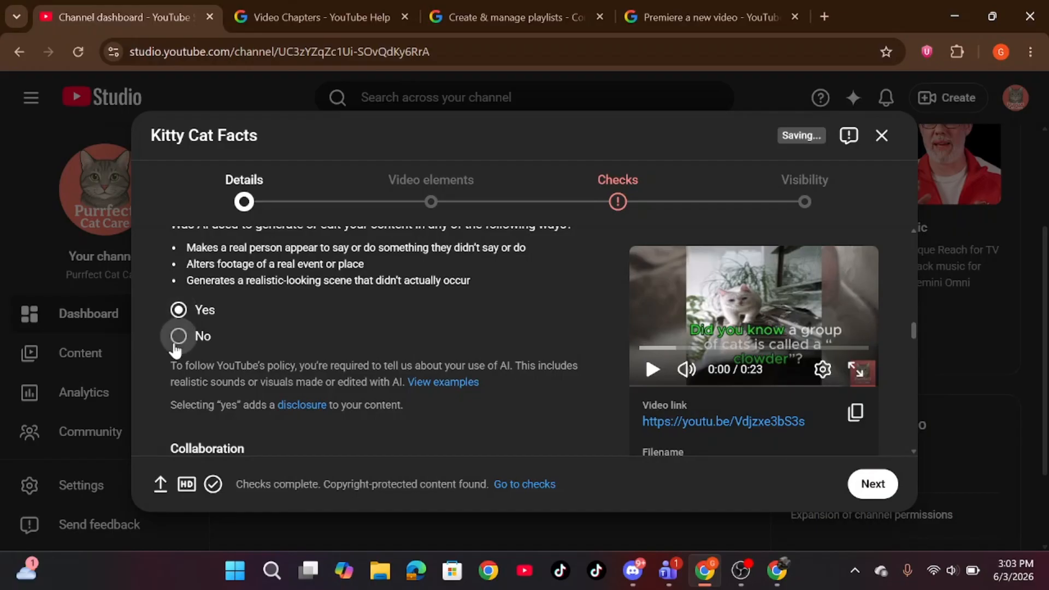
pyautogui.click(176, 345)
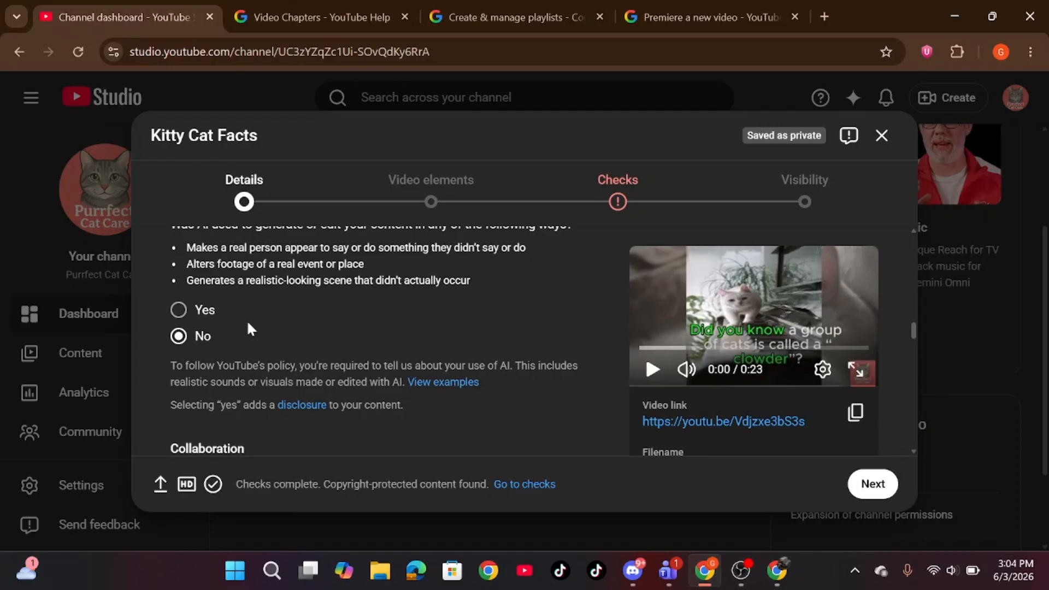
pyautogui.scroll(1, 247, 319)
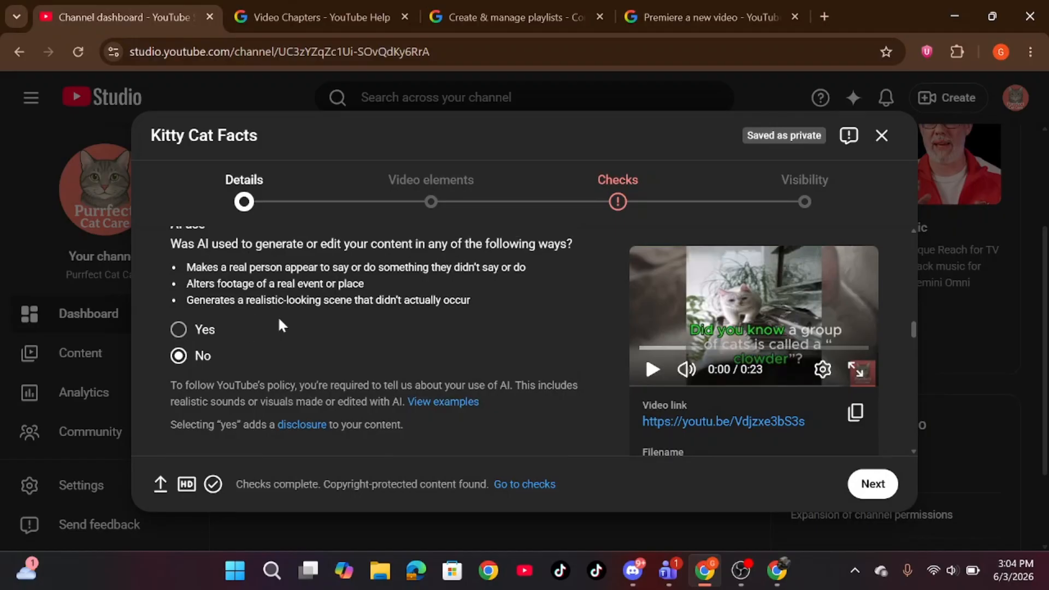
pyautogui.click(179, 329)
pyautogui.scroll(1, 273, 333)
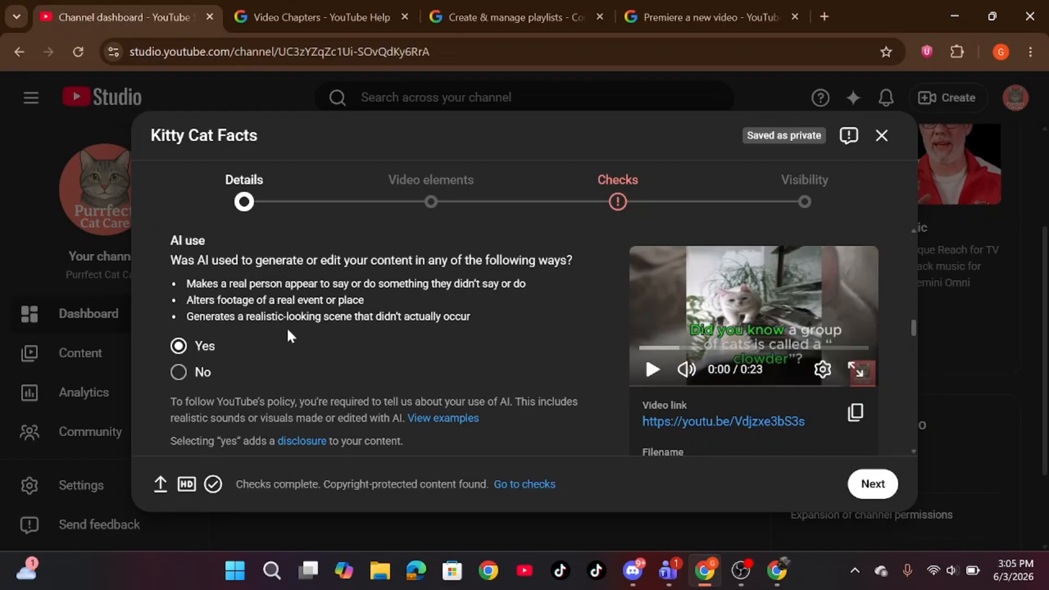
# Open the collaborator invitation to look at its channel search, and cancel it without inviting a channel.
pyautogui.scroll(-2, 288, 330)
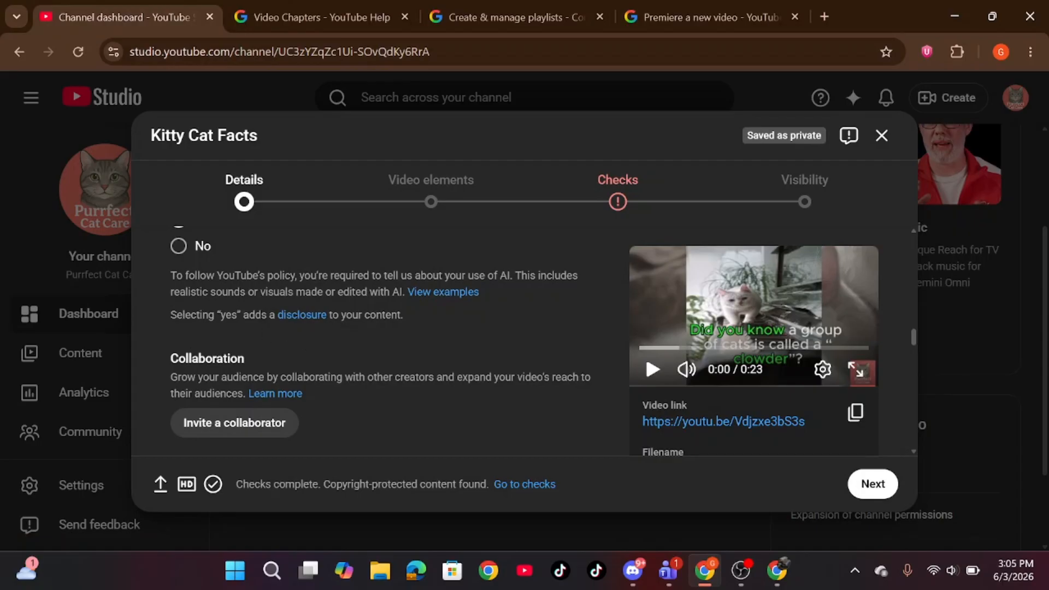
pyautogui.scroll(-1, 344, 304)
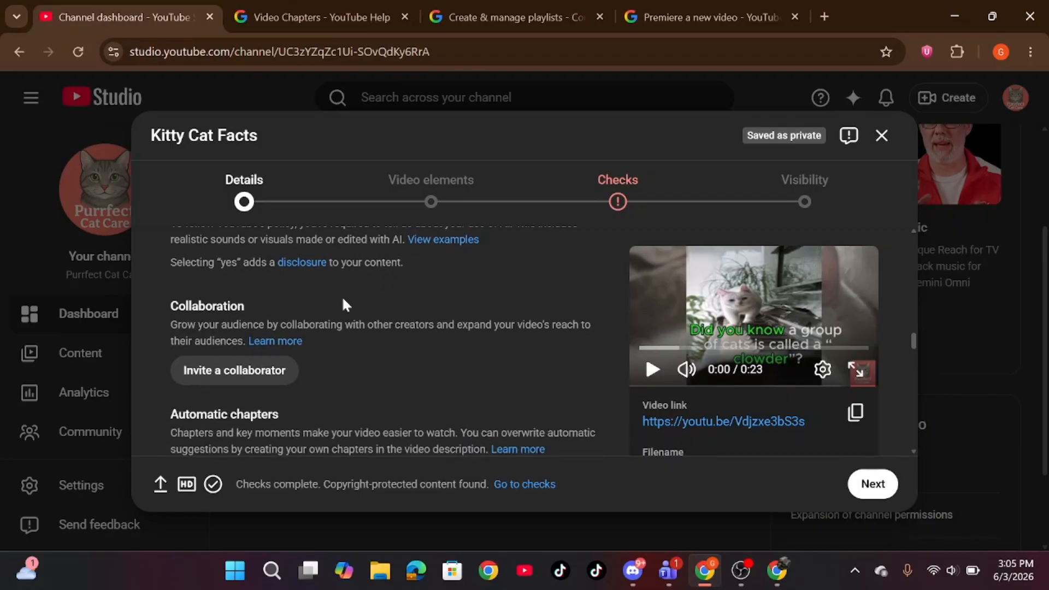
pyautogui.scroll(-1, 344, 305)
pyautogui.scroll(-1, 344, 299)
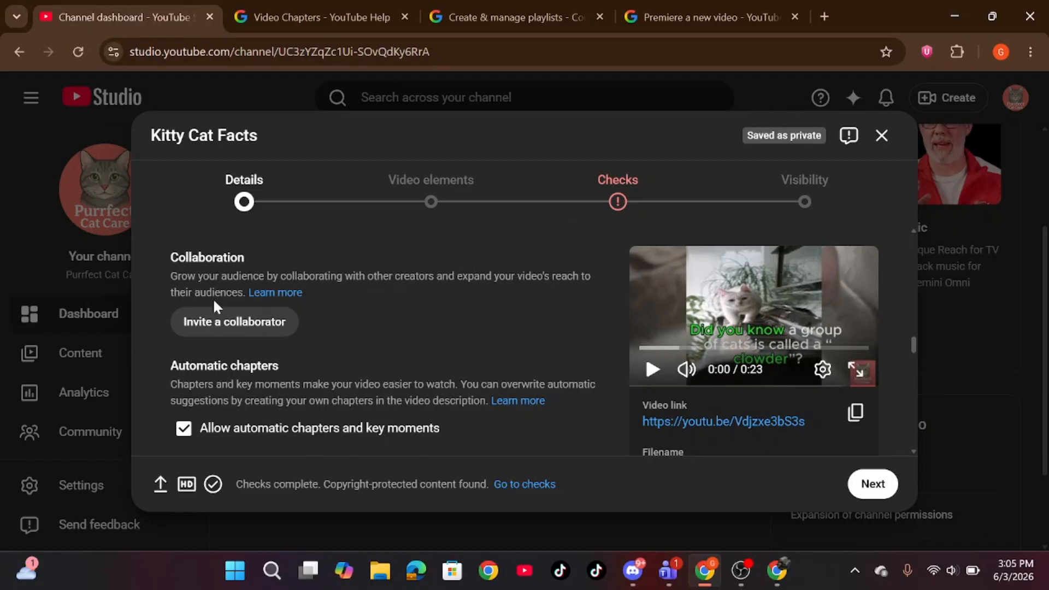
pyautogui.scroll(-1, 243, 321)
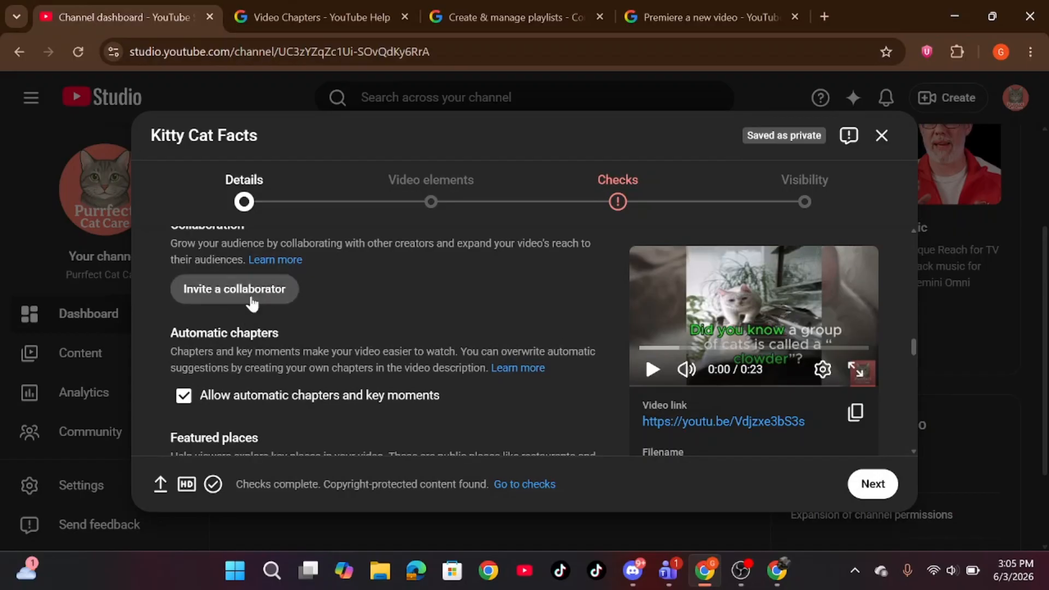
pyautogui.click(252, 298)
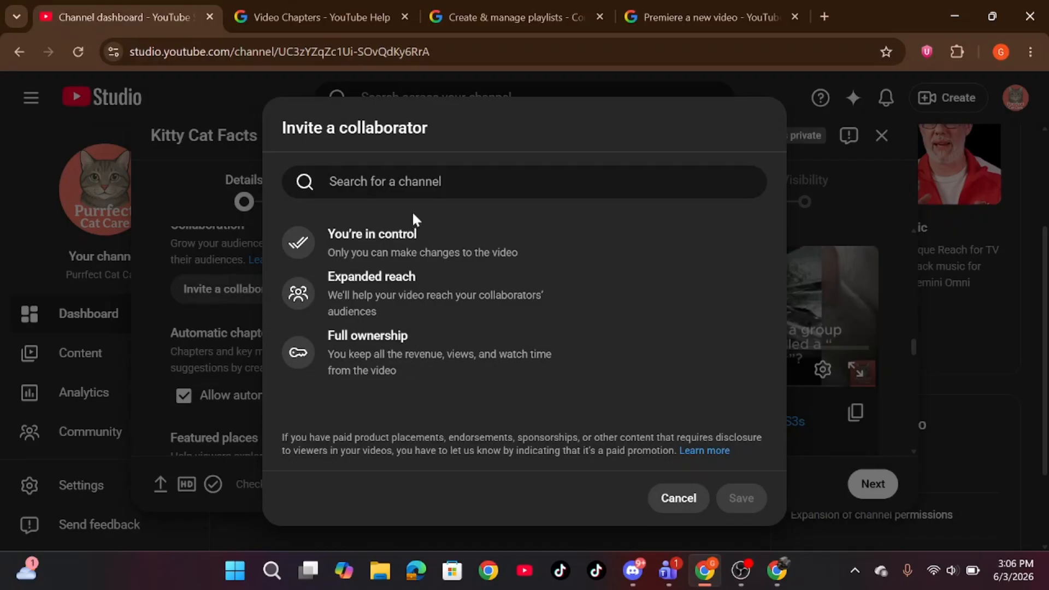
pyautogui.click(418, 183)
pyautogui.click(677, 499)
# Review the automatic chapters setting and the YouTube Help article on adding your own video chapters, and return to the video's details.
pyautogui.scroll(-1, 384, 394)
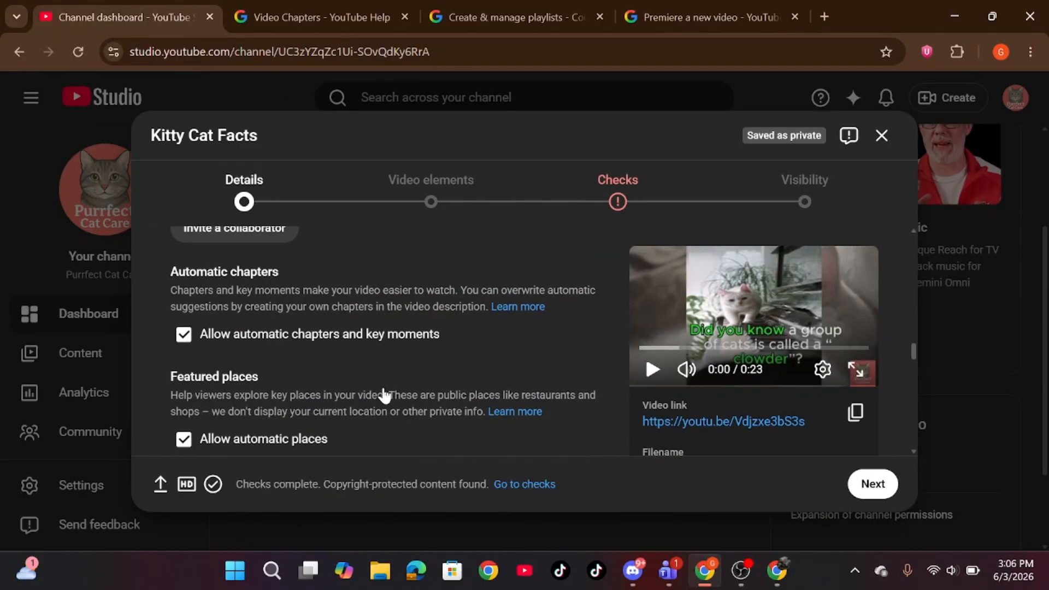
pyautogui.scroll(-1, 385, 396)
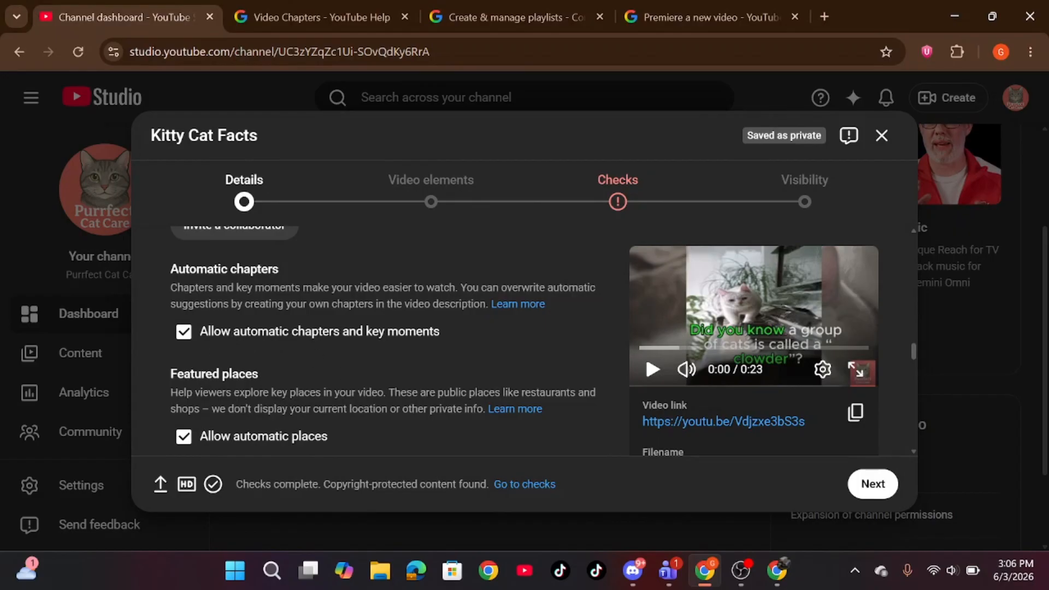
pyautogui.scroll(1, 383, 342)
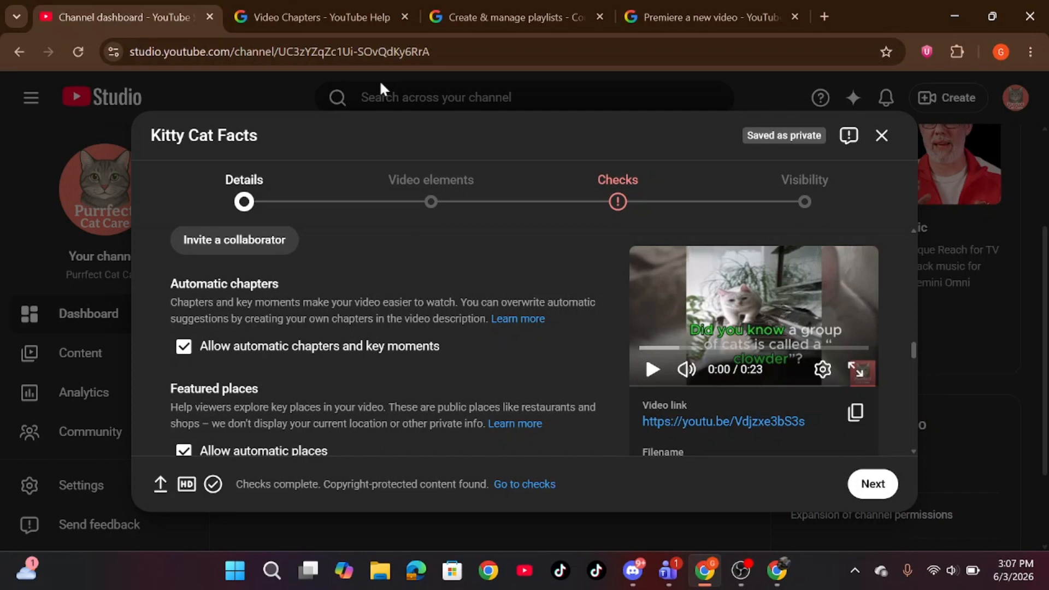
pyautogui.click(352, 14)
pyautogui.scroll(-5, 322, 325)
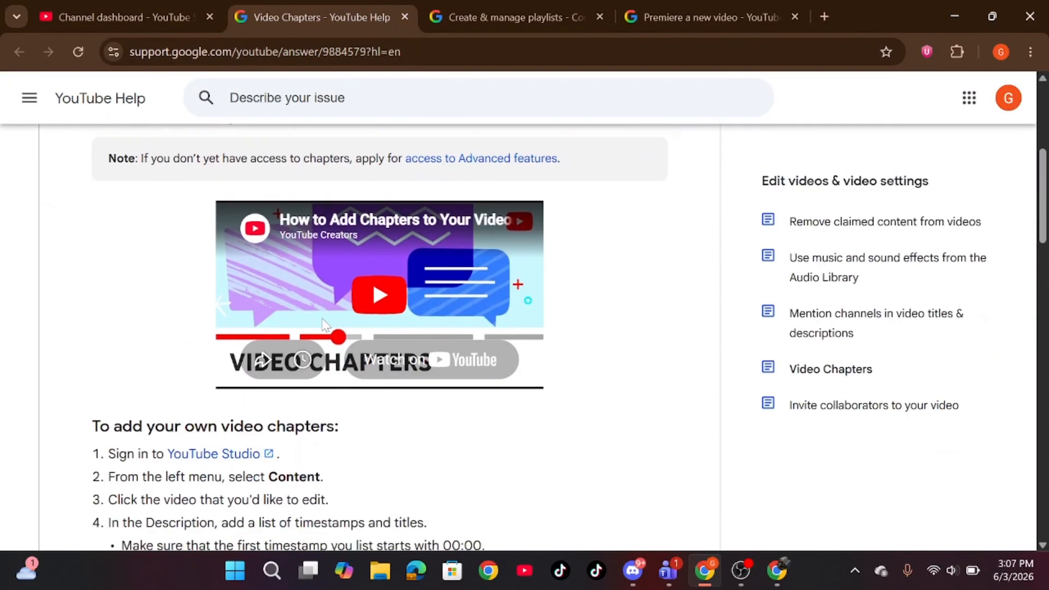
pyautogui.scroll(-1, 323, 325)
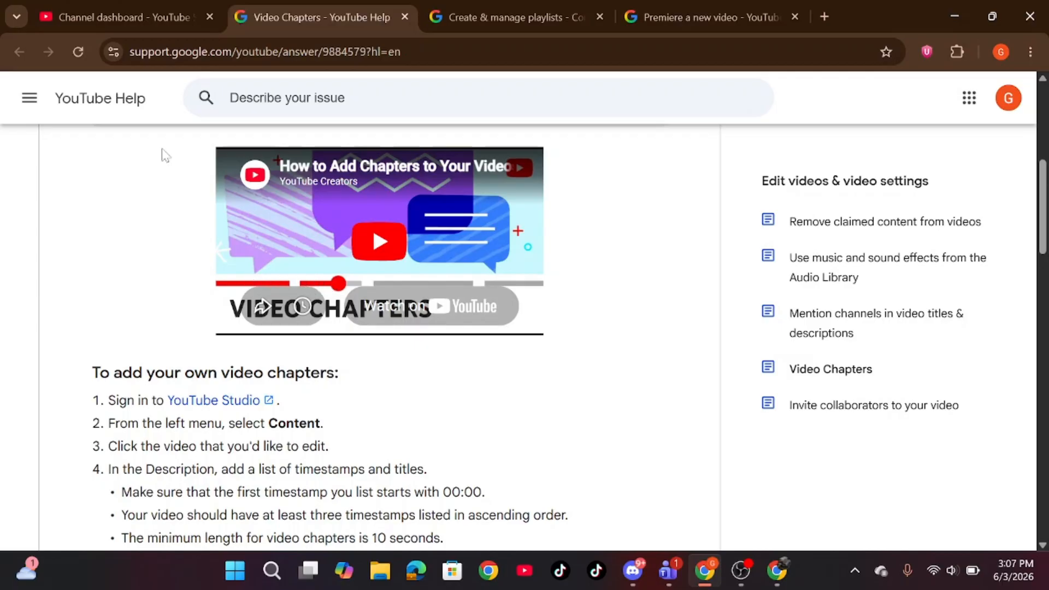
pyautogui.click(98, 15)
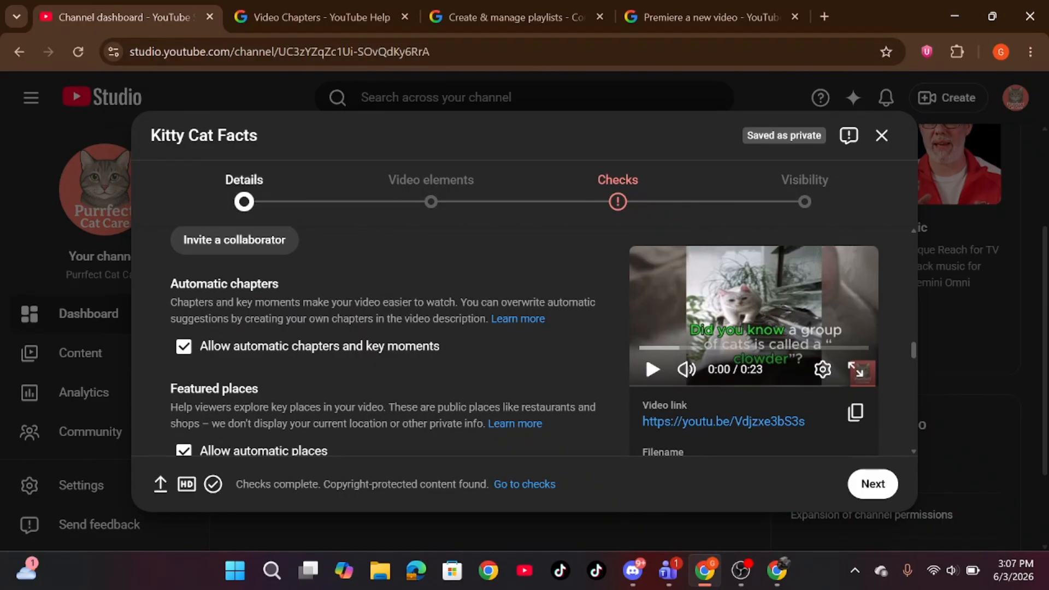
# Examine the featured places and automatic concepts settings in the video's details.
pyautogui.scroll(-1, 306, 377)
pyautogui.scroll(-2, 306, 375)
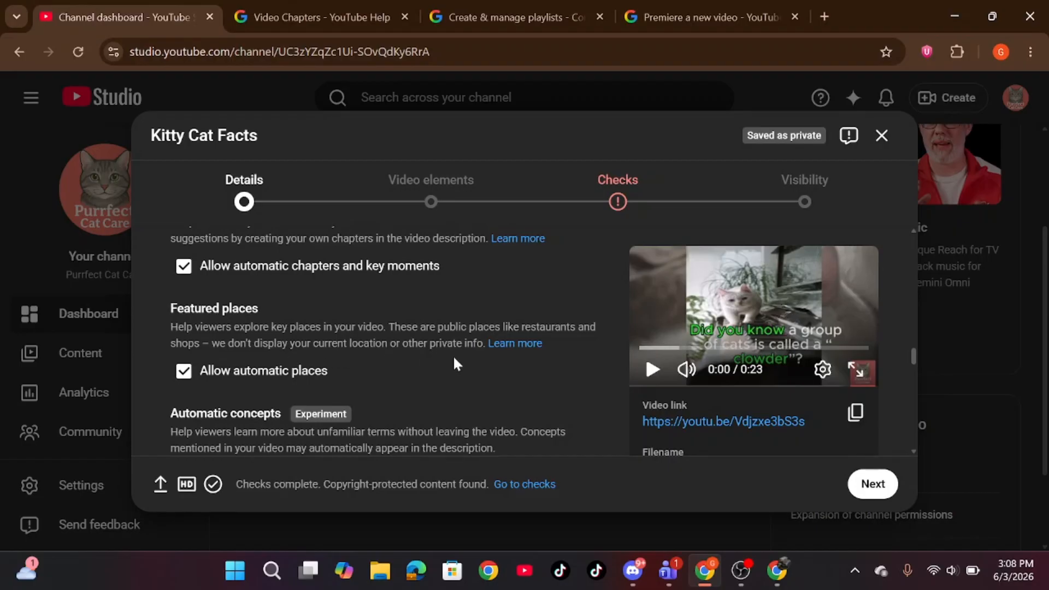
pyautogui.scroll(-1, 455, 360)
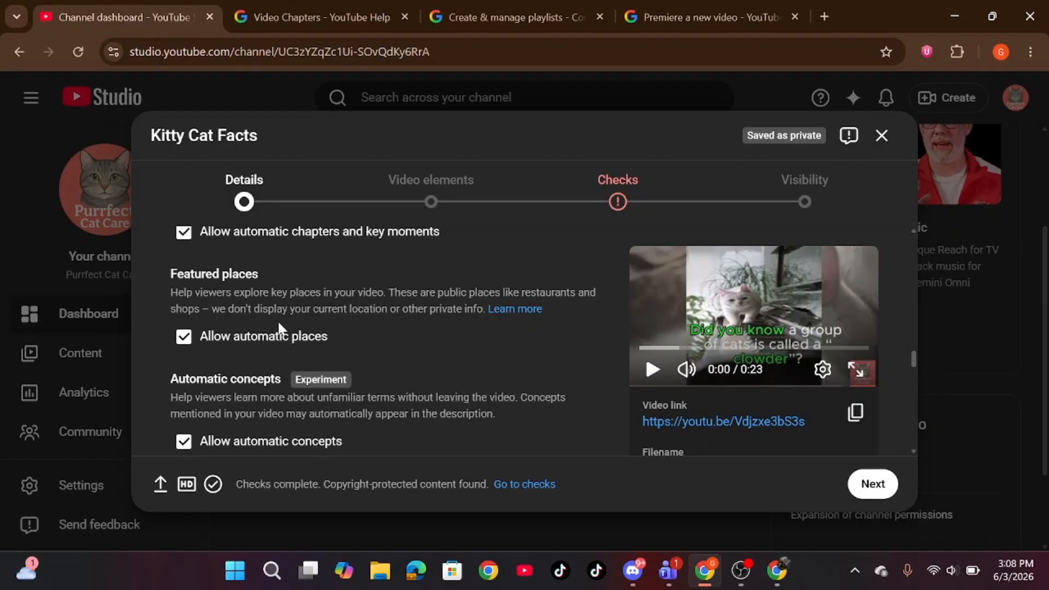
pyautogui.scroll(-1, 277, 319)
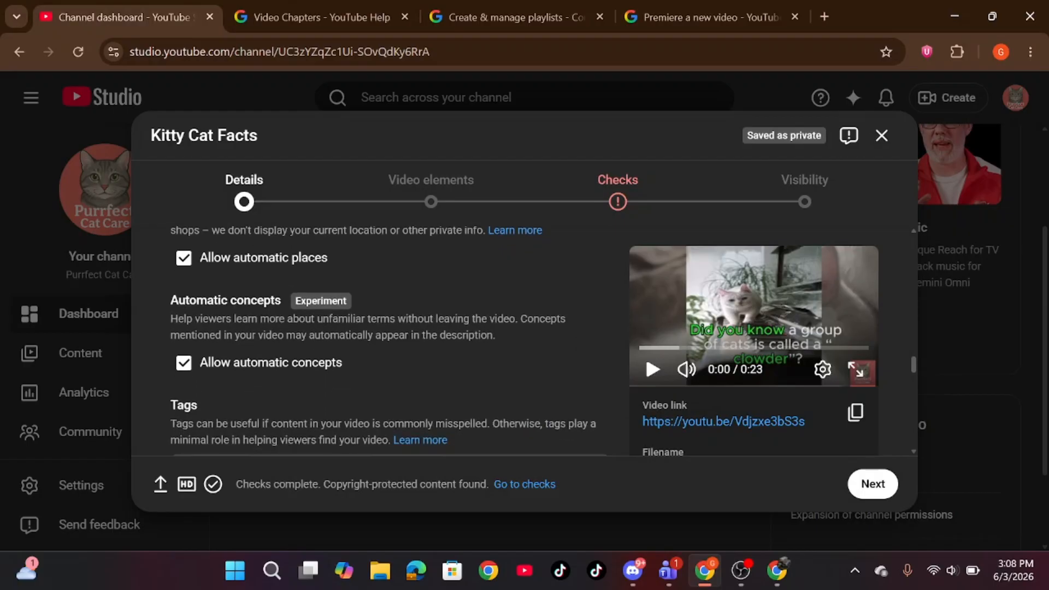
pyautogui.scroll(1, 383, 339)
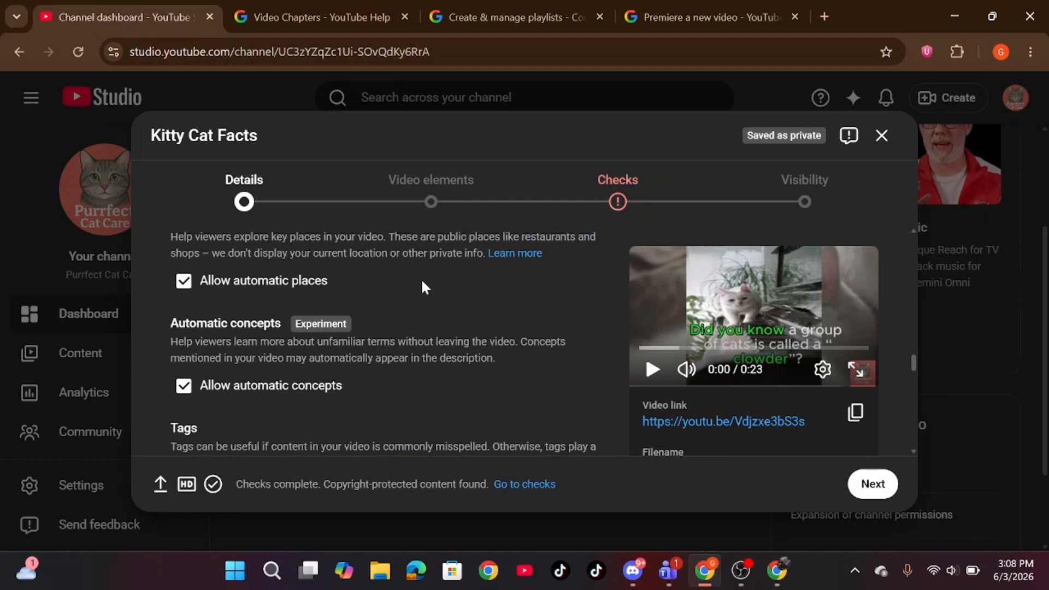
pyautogui.scroll(-1, 390, 340)
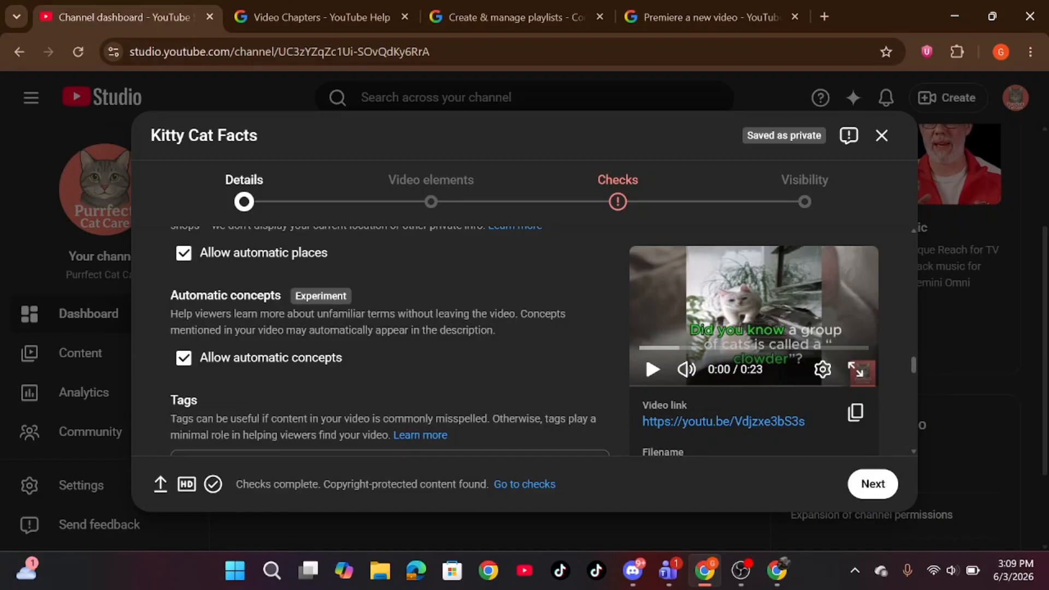
pyautogui.scroll(-1, 284, 338)
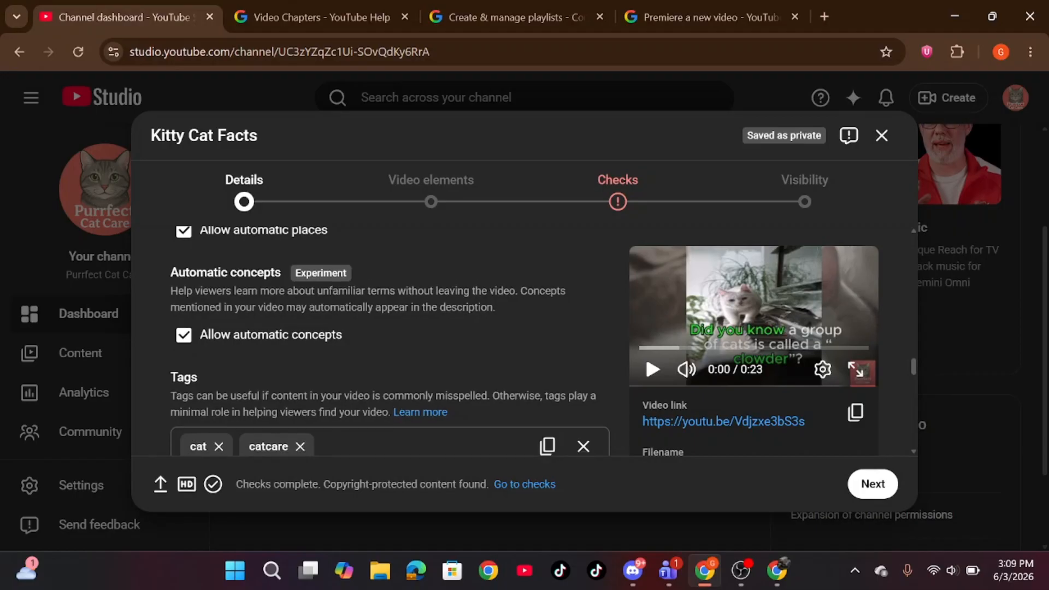
pyautogui.scroll(-1, 381, 323)
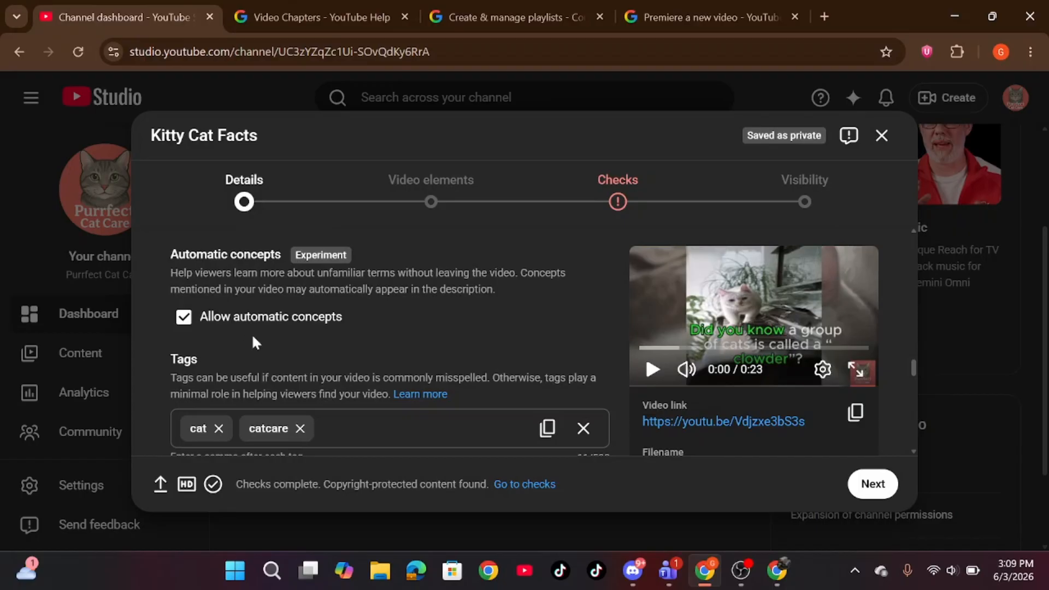
pyautogui.scroll(-1, 206, 334)
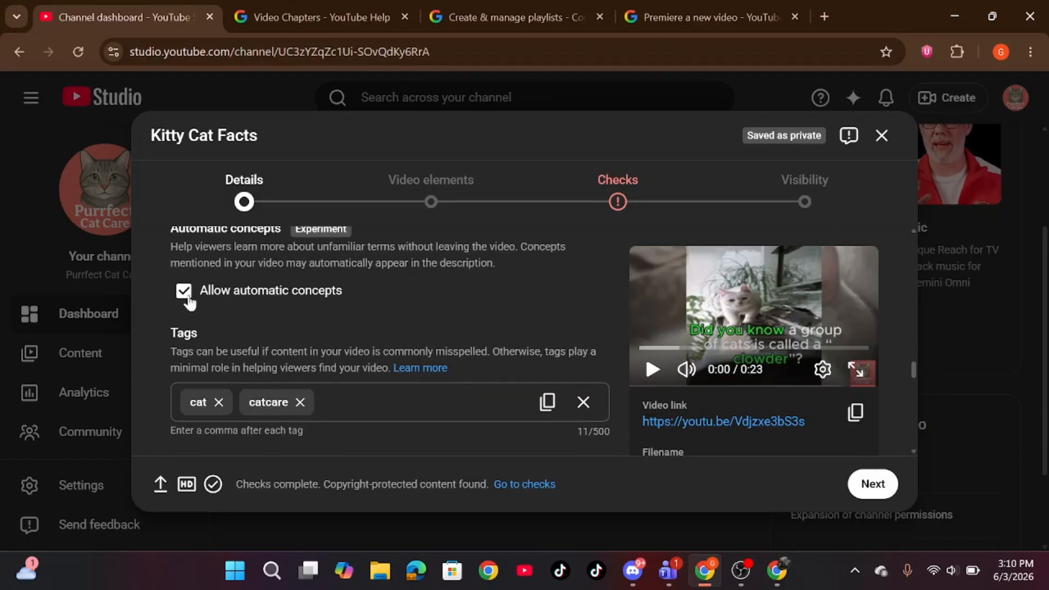
# Add the tags "Kitty" and "Catvideo" to the video's existing tags.
pyautogui.scroll(-2, 300, 304)
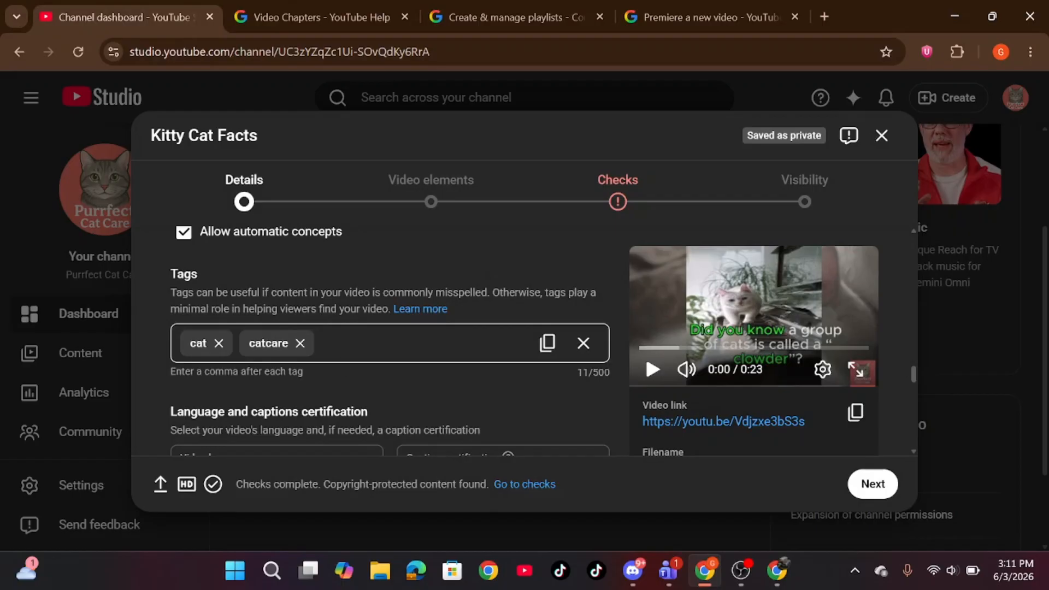
pyautogui.scroll(-2, 348, 344)
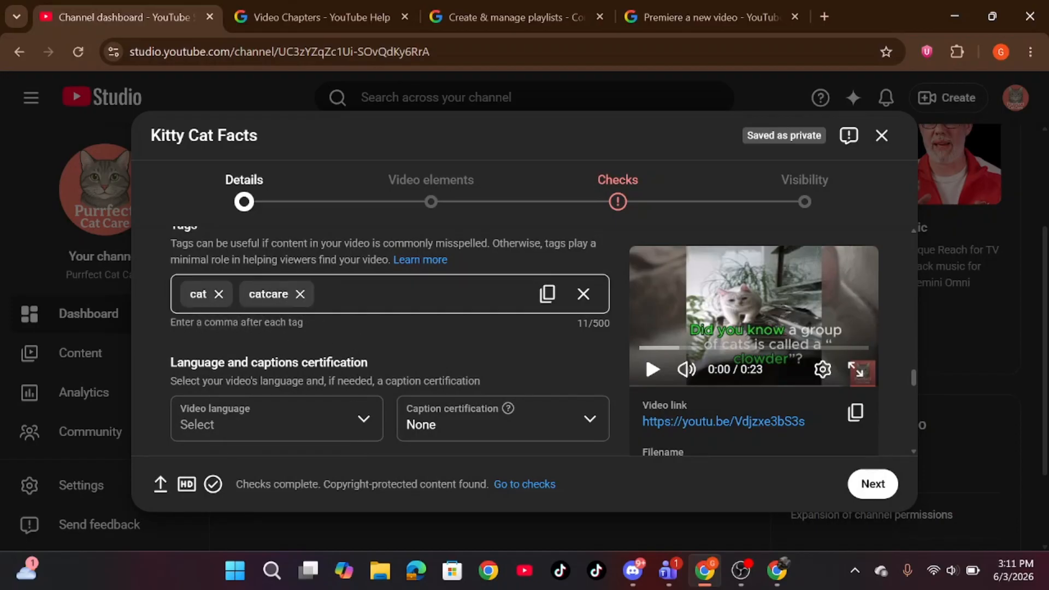
pyautogui.click(324, 294)
pyautogui.write('Ki')
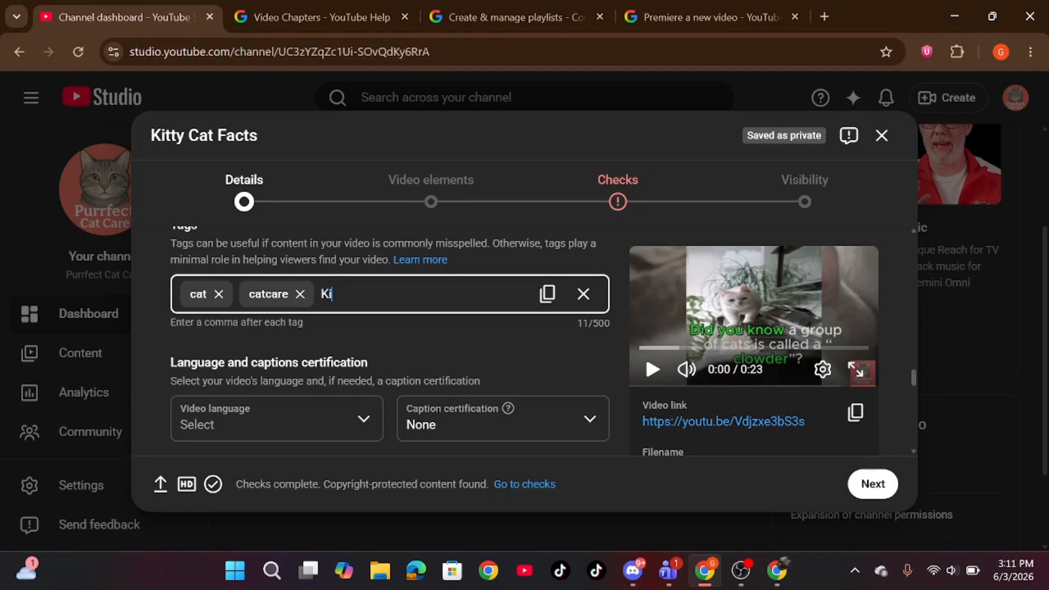
pyautogui.write('tty,')
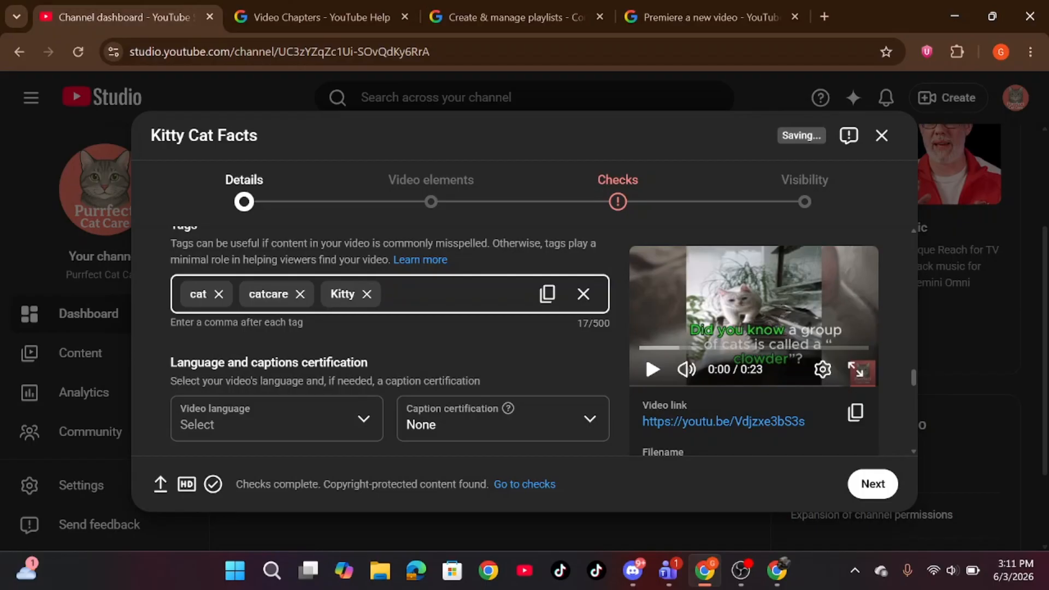
pyautogui.write('Catvi')
pyautogui.write('deo')
pyautogui.write(',')
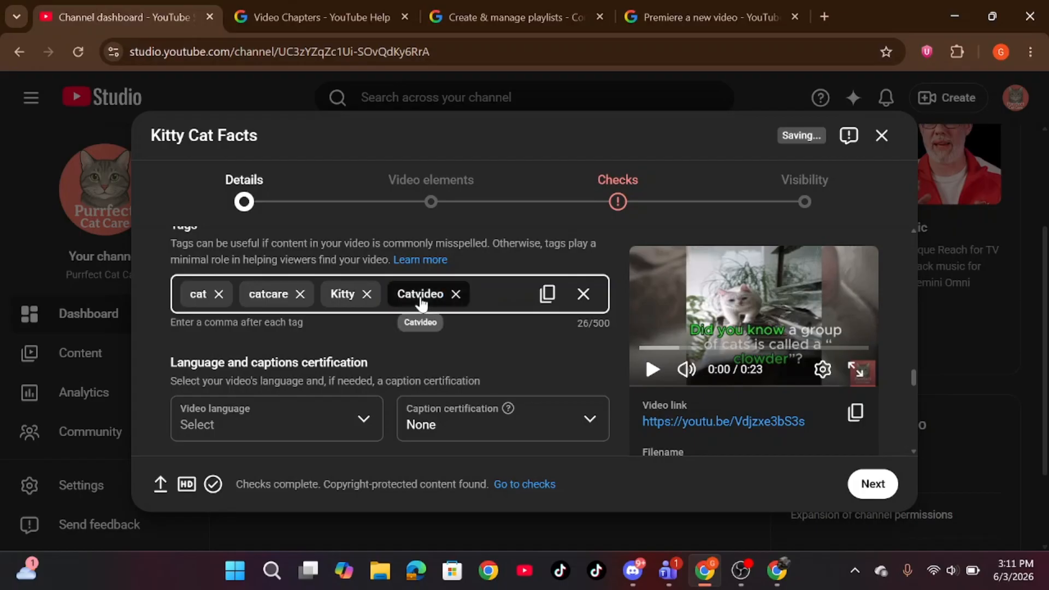
# Examine the caption certification options in the video's details and keep None selected.
pyautogui.scroll(-1, 245, 321)
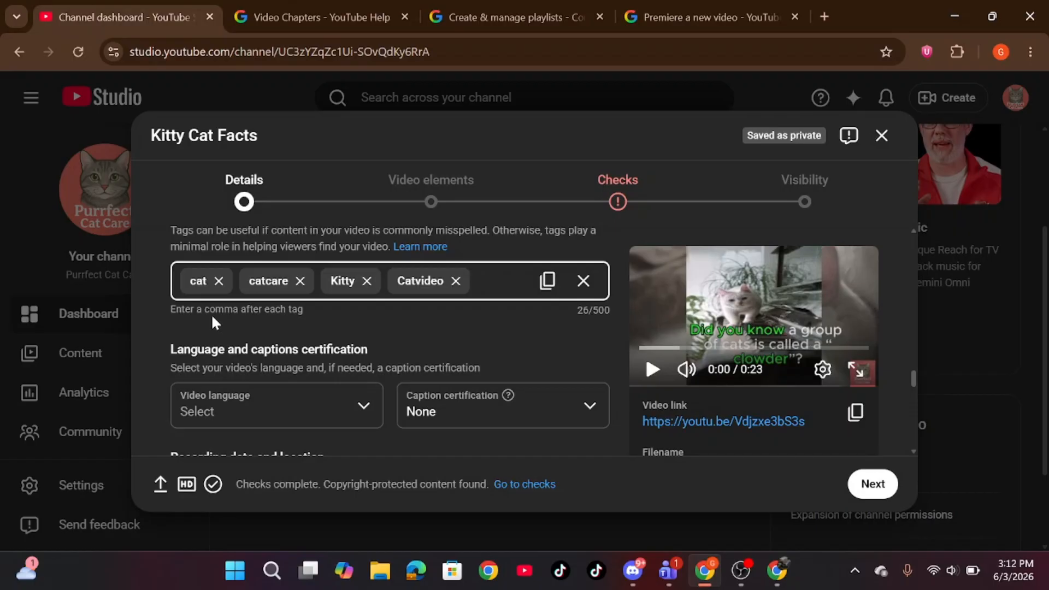
pyautogui.scroll(-1, 211, 314)
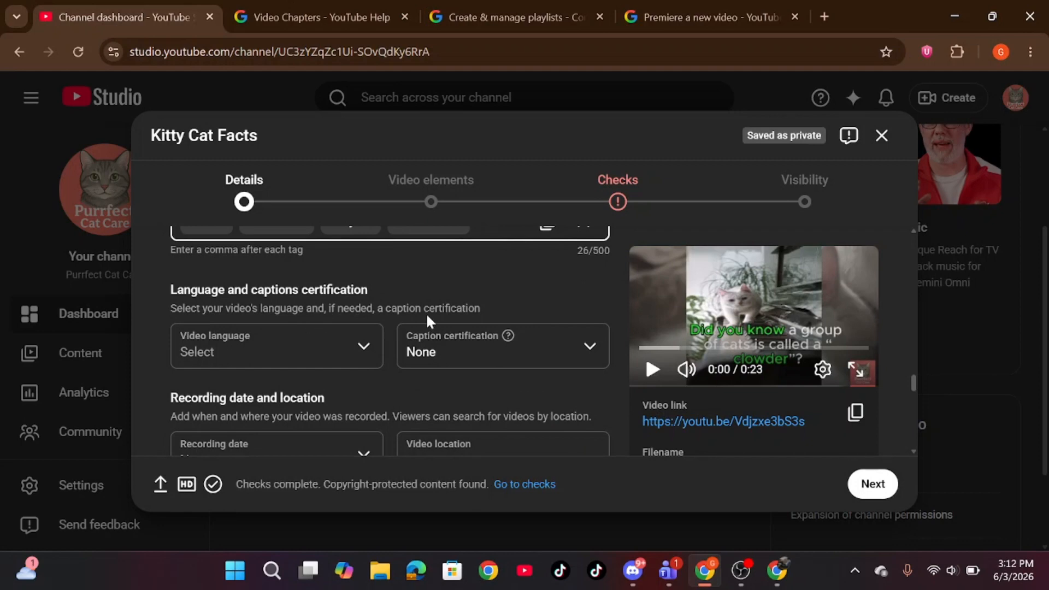
pyautogui.scroll(-1, 427, 316)
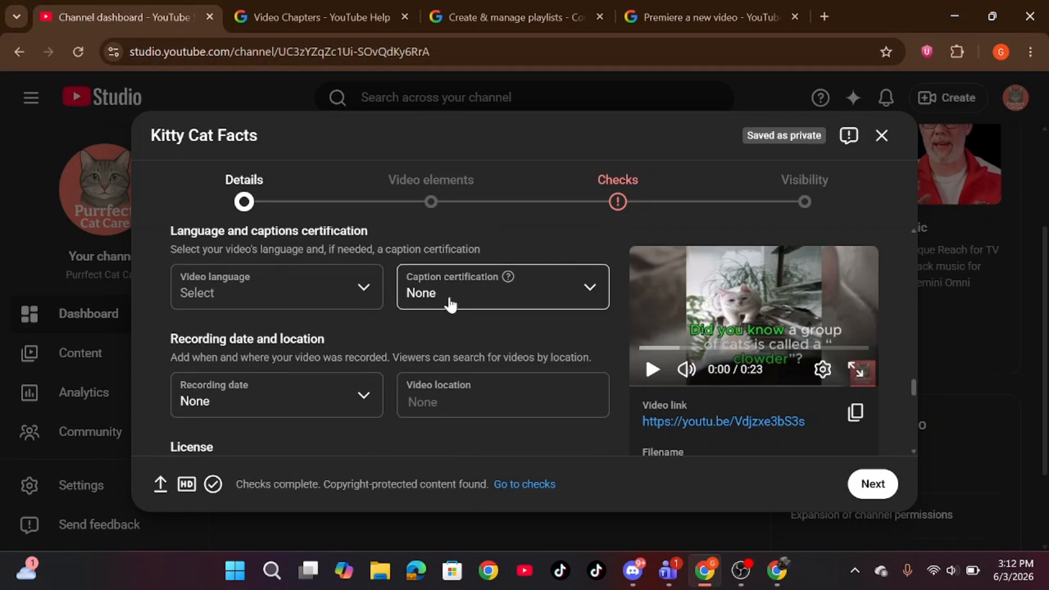
pyautogui.click(449, 305)
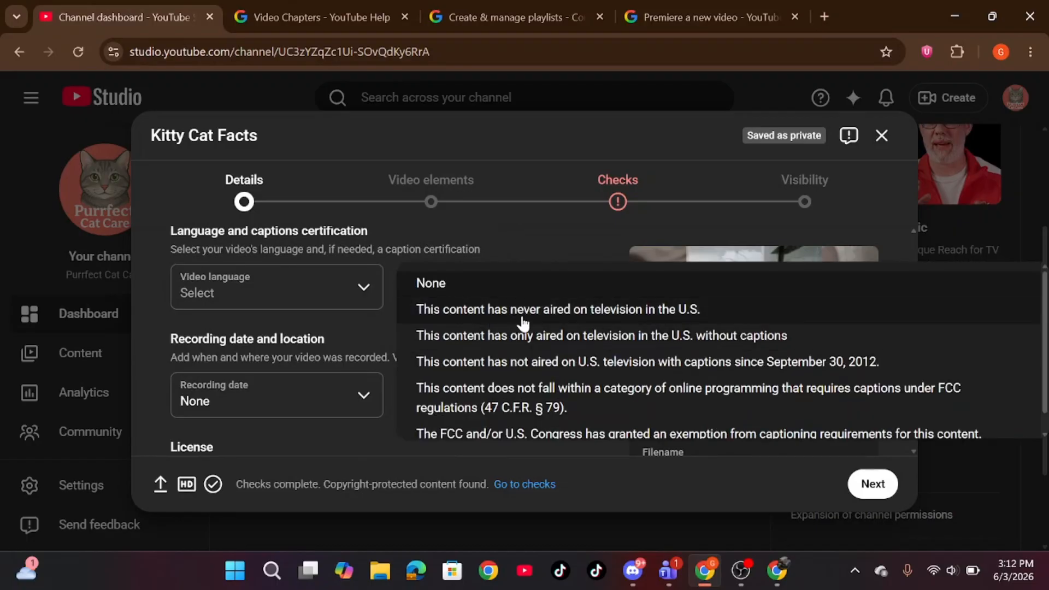
pyautogui.scroll(-1, 551, 380)
pyautogui.scroll(1, 551, 380)
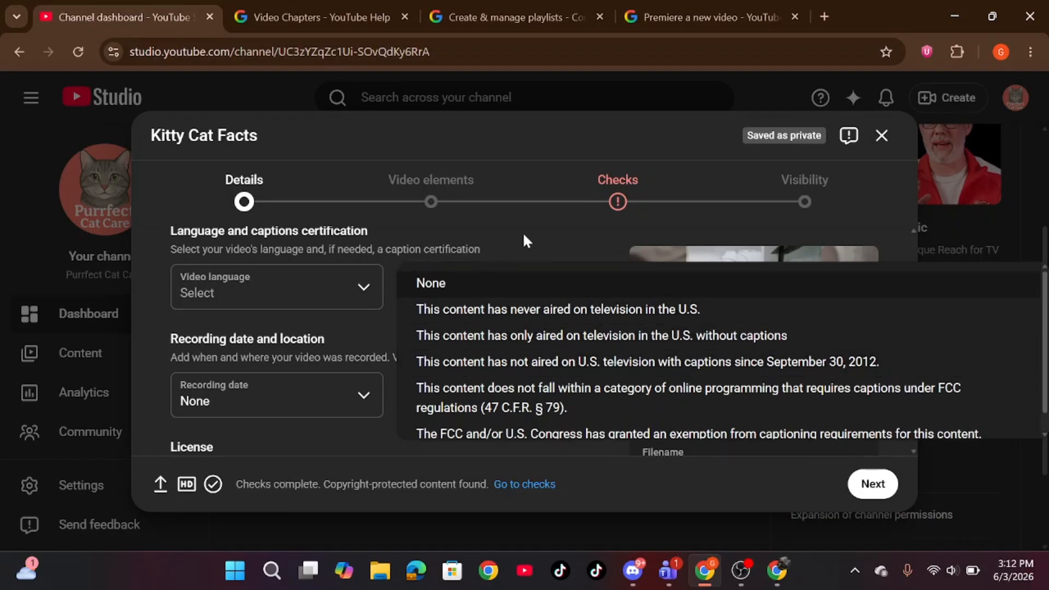
pyautogui.click(471, 284)
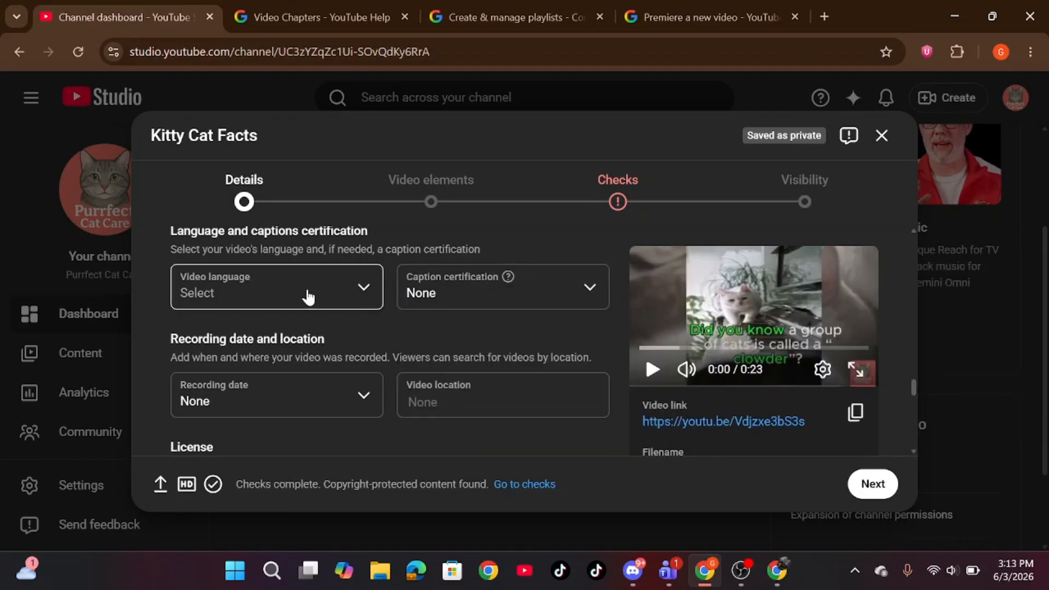
# Look through the available video languages without selecting one.
pyautogui.click(265, 299)
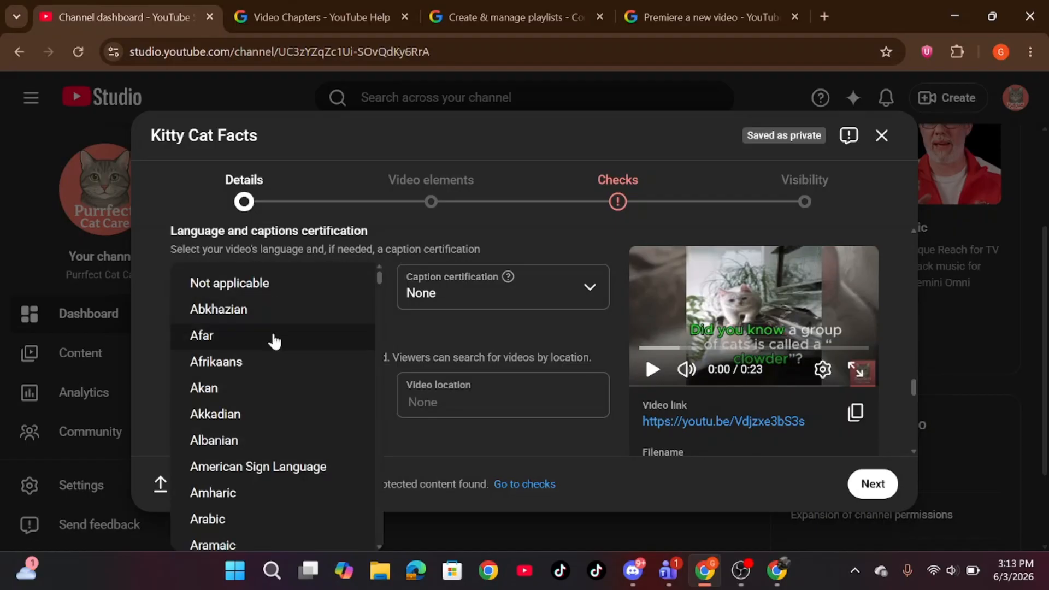
pyautogui.scroll(-8, 274, 341)
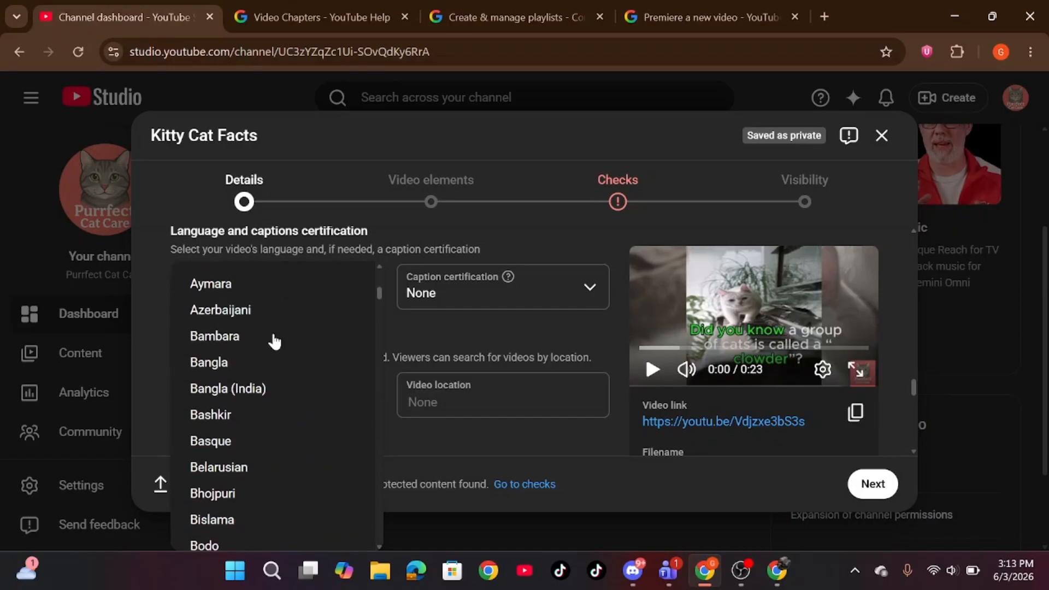
pyautogui.click(465, 333)
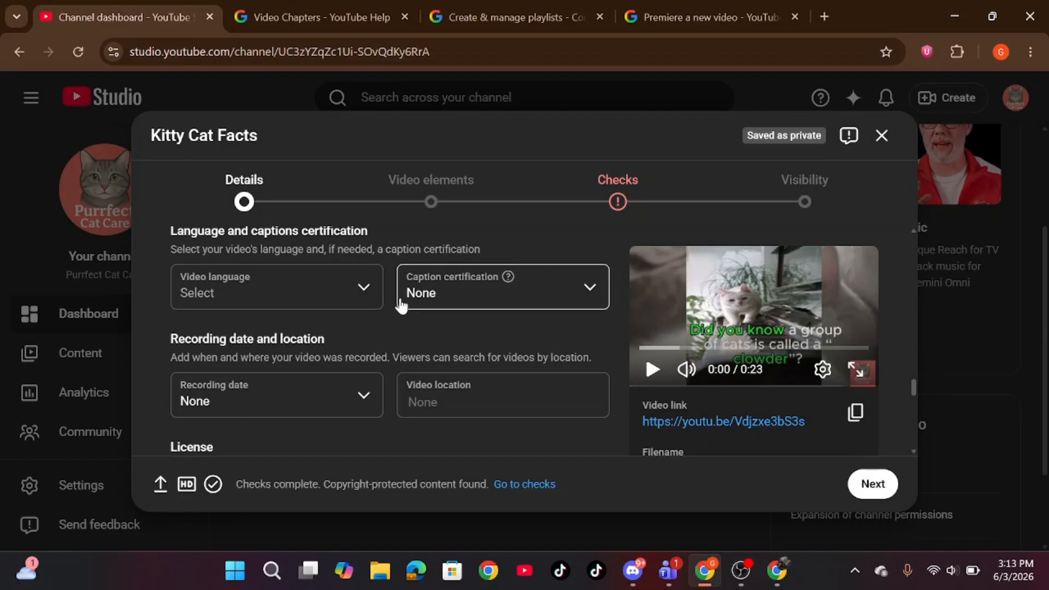
pyautogui.scroll(-2, 399, 300)
pyautogui.scroll(1, 248, 273)
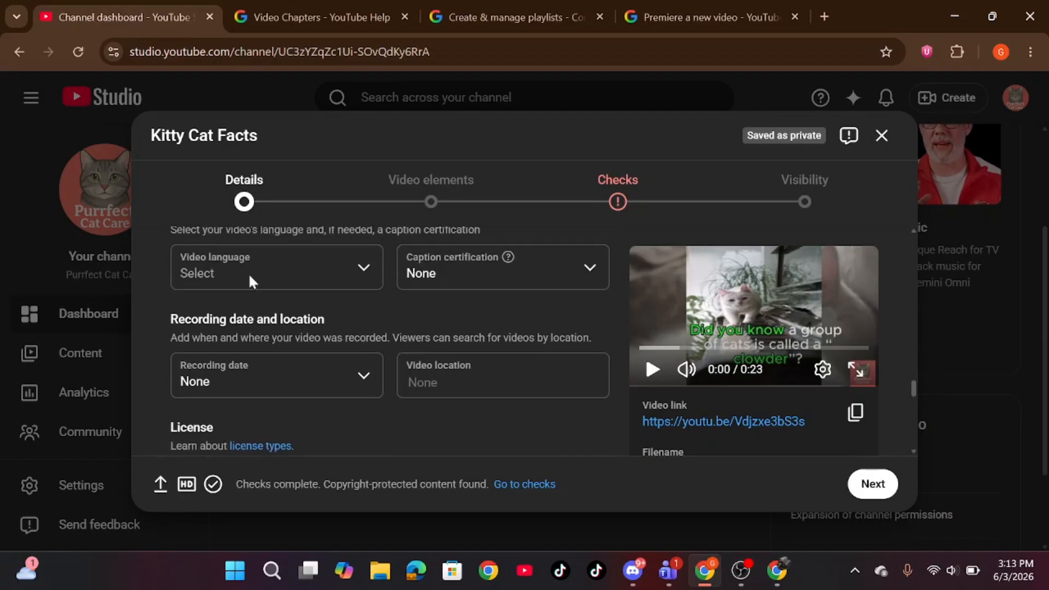
# Examine the recording date calendar and the video location setting without entering a date or place.
pyautogui.scroll(-1, 248, 273)
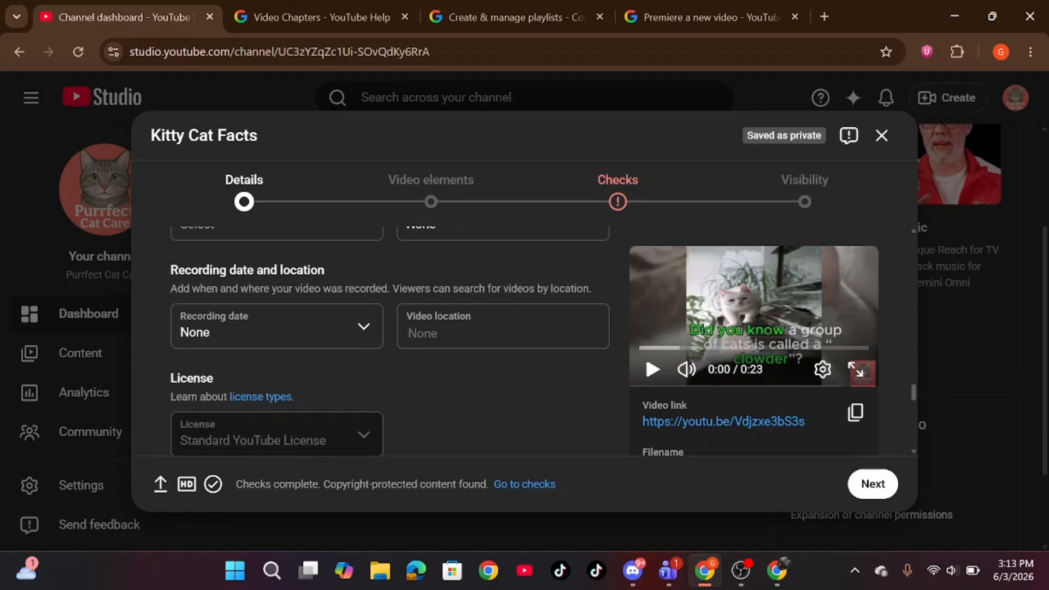
pyautogui.scroll(-1, 390, 340)
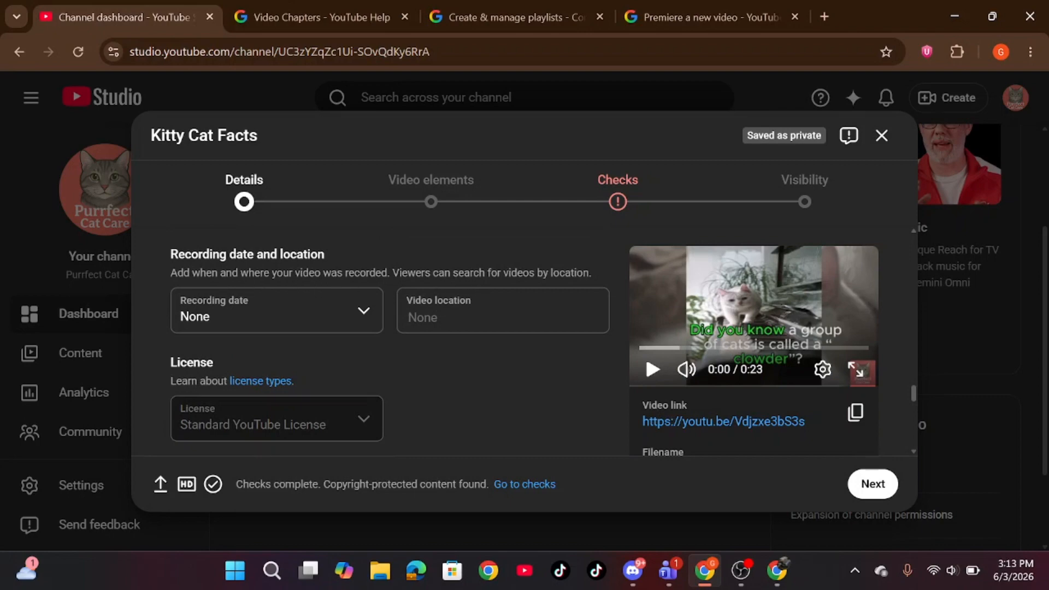
pyautogui.scroll(-1, 326, 316)
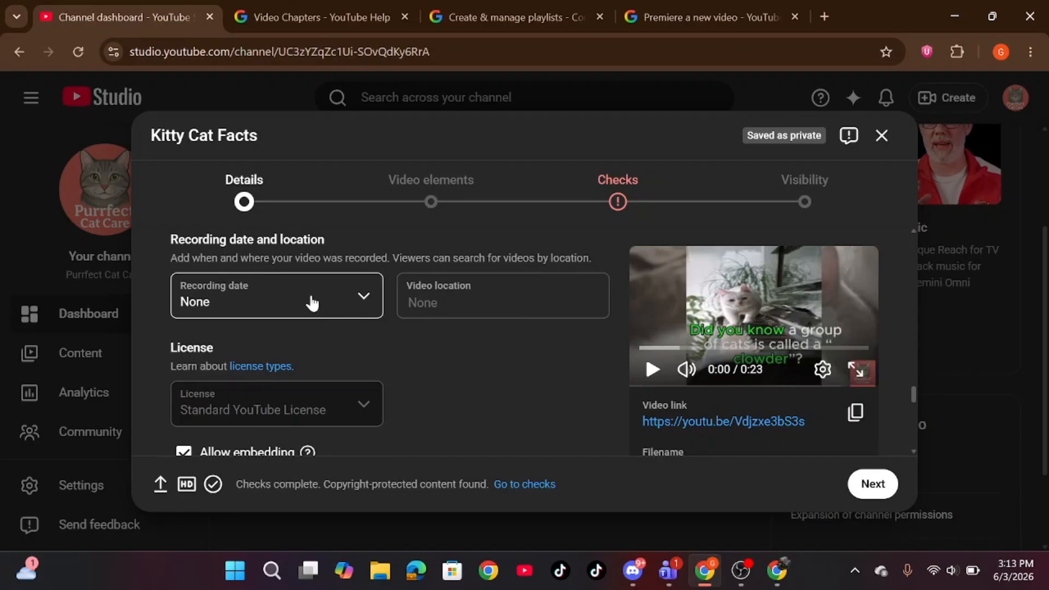
pyautogui.click(312, 302)
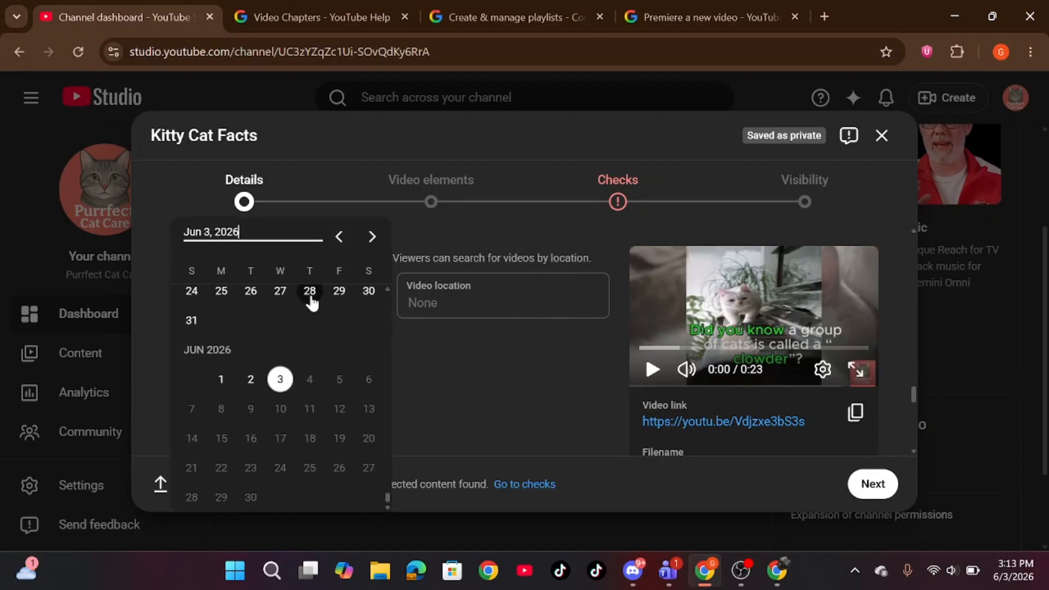
pyautogui.click(415, 228)
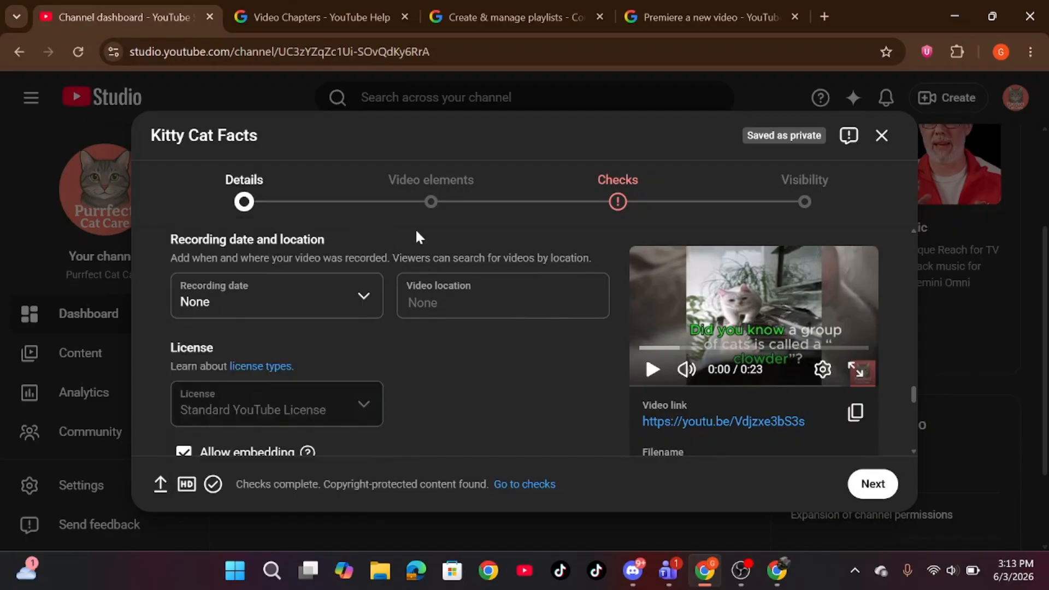
pyautogui.click(470, 303)
# Examine the license, embedding, subscriber notification and Shorts remixing settings of the video.
pyautogui.scroll(-2, 356, 365)
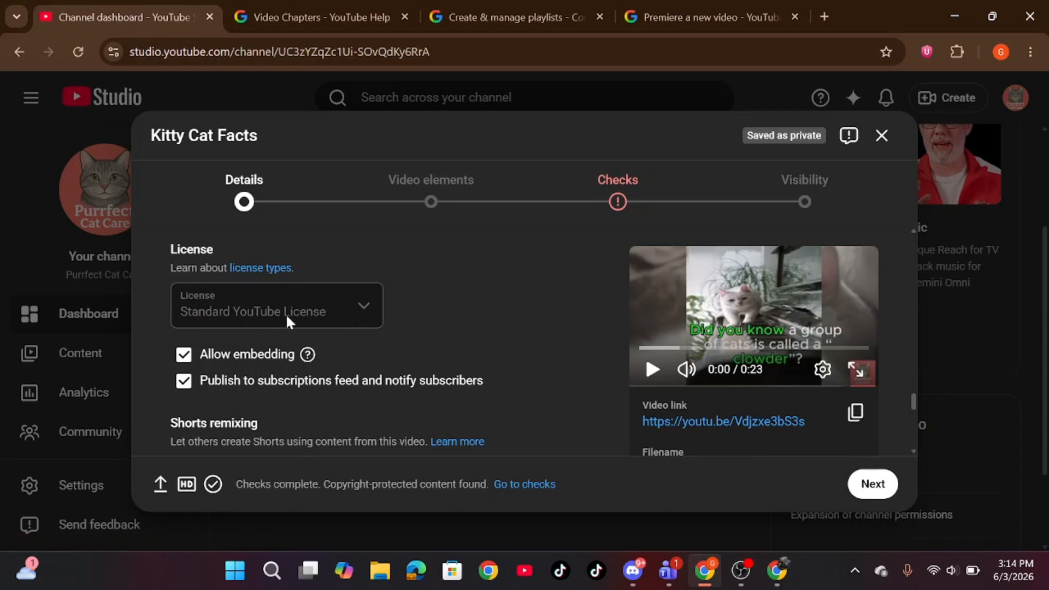
pyautogui.scroll(-1, 287, 321)
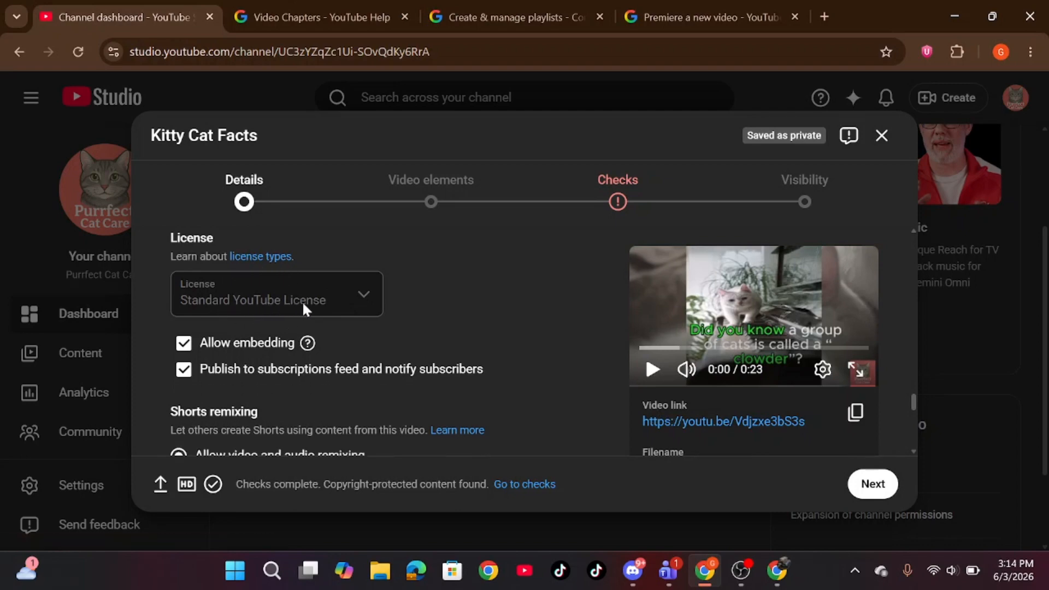
pyautogui.scroll(-1, 303, 306)
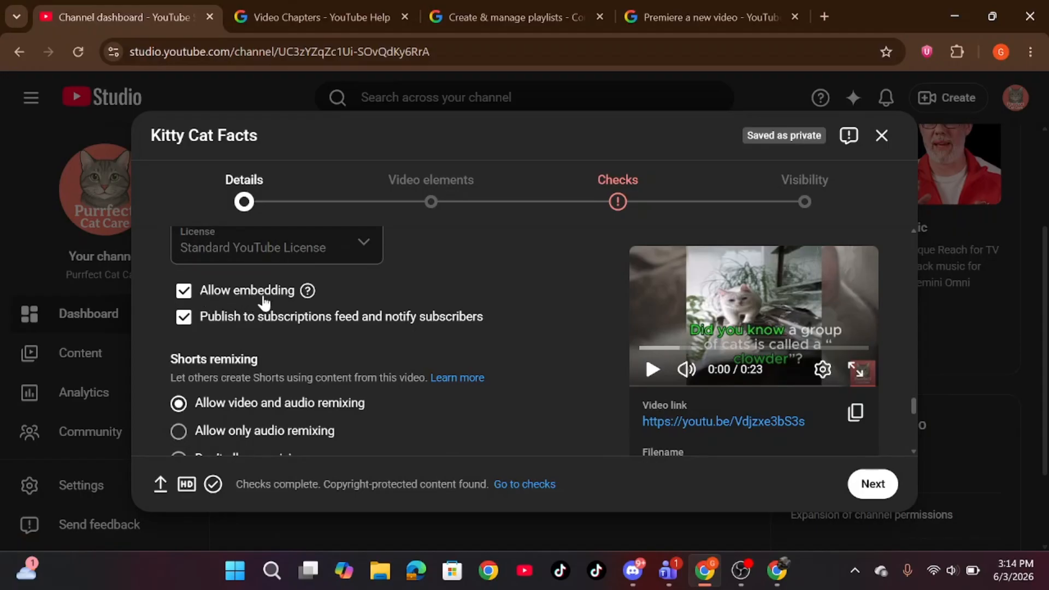
pyautogui.moveTo(309, 300)
pyautogui.scroll(-2, 336, 331)
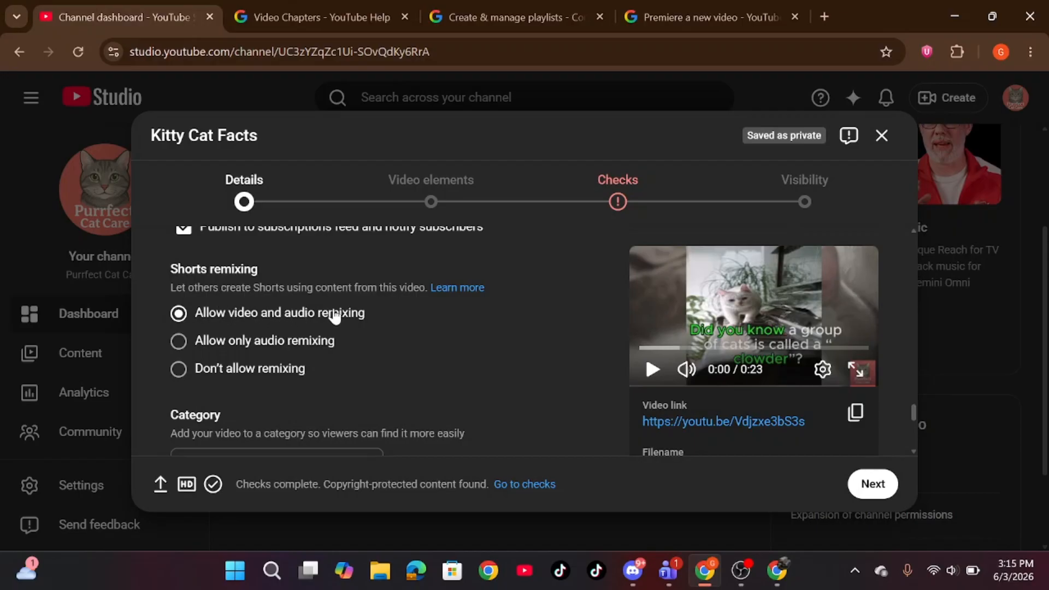
pyautogui.scroll(-1, 350, 313)
pyautogui.scroll(-1, 351, 317)
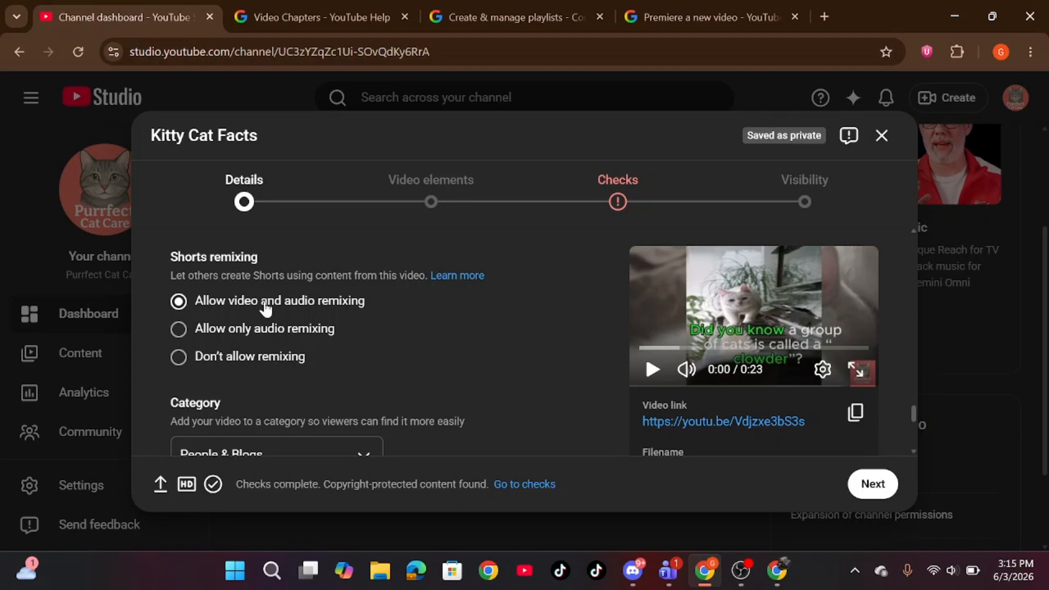
# Set the video's category to Pets & Animals.
pyautogui.scroll(-2, 266, 306)
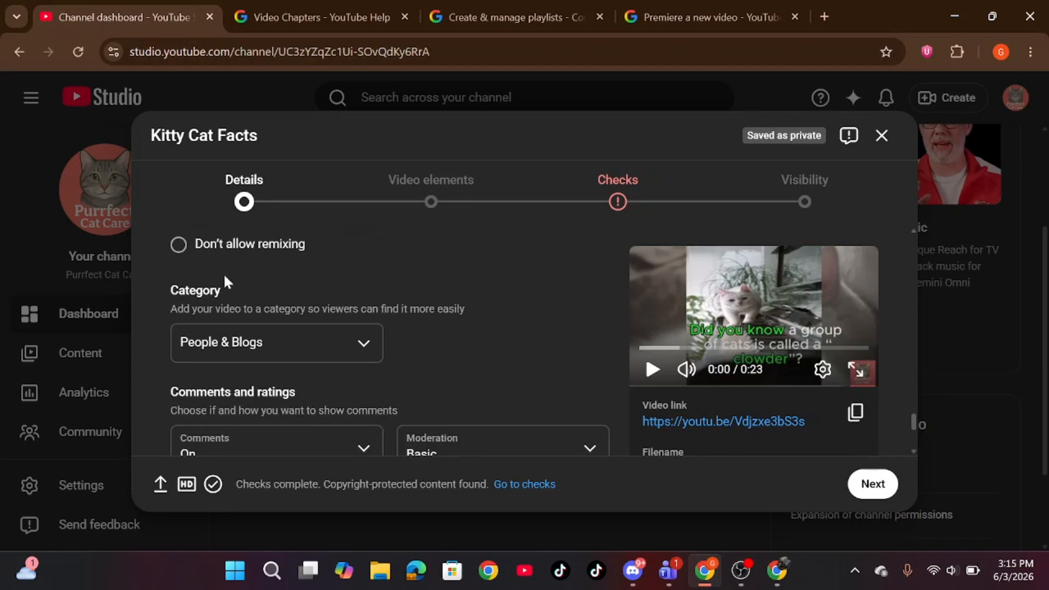
pyautogui.click(267, 347)
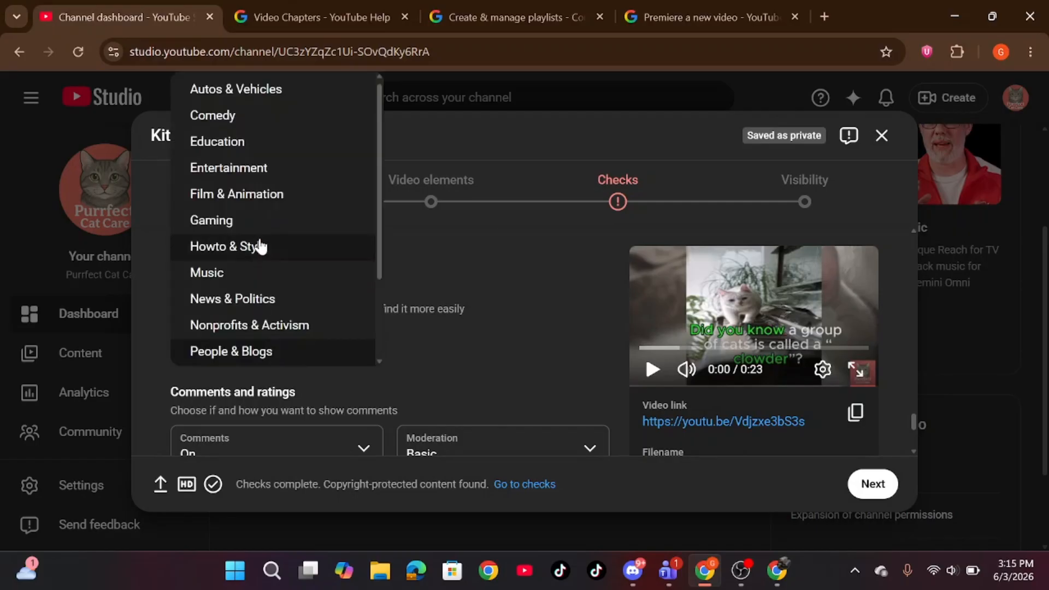
pyautogui.scroll(-1, 260, 249)
pyautogui.scroll(-3, 259, 246)
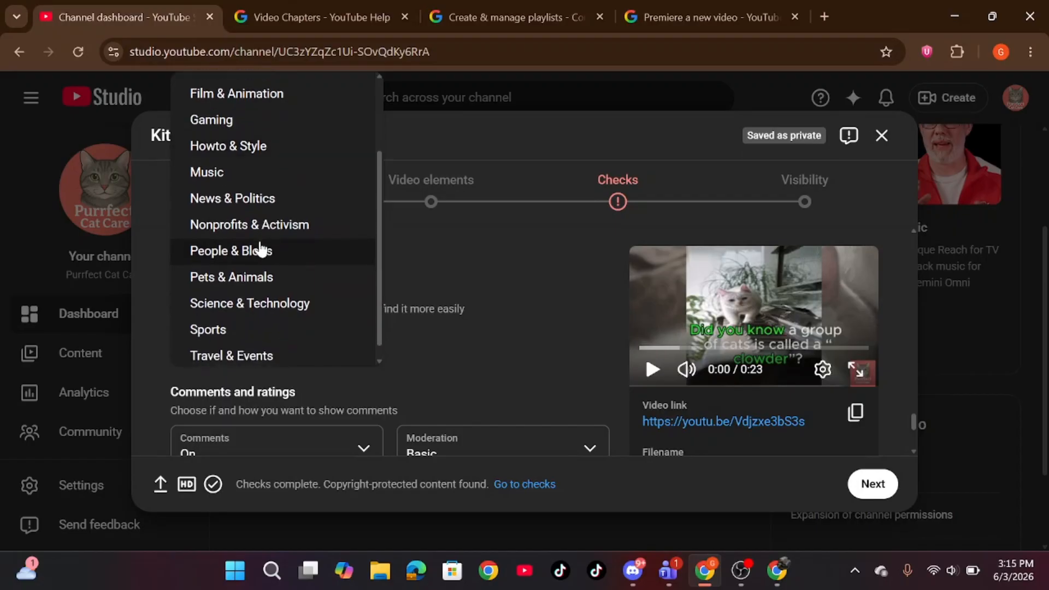
pyautogui.click(218, 280)
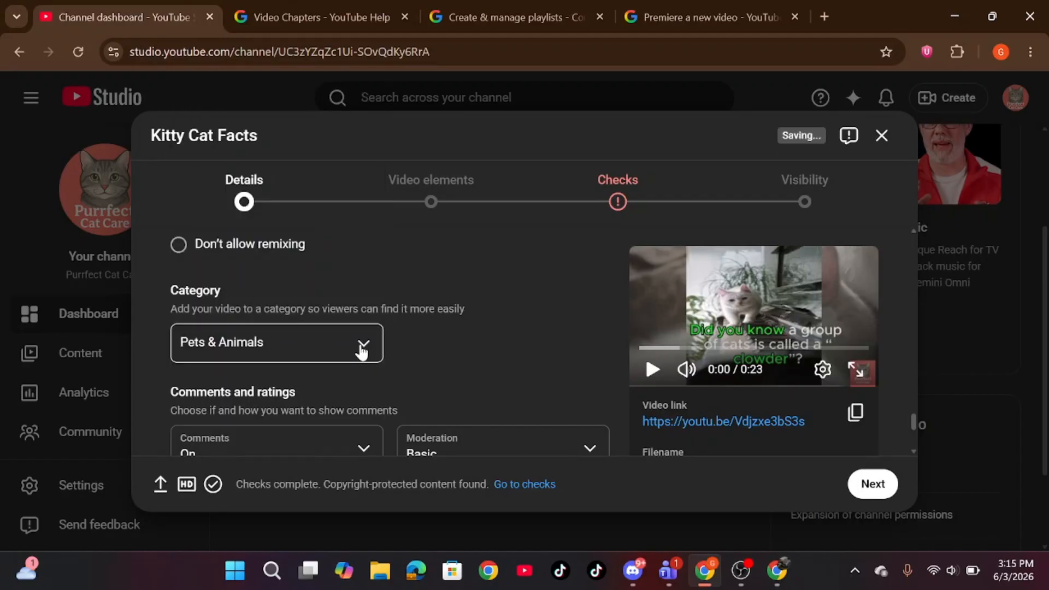
# Look through the other available video categories and keep Pets & Animals selected.
pyautogui.scroll(-2, 405, 349)
pyautogui.scroll(2, 288, 332)
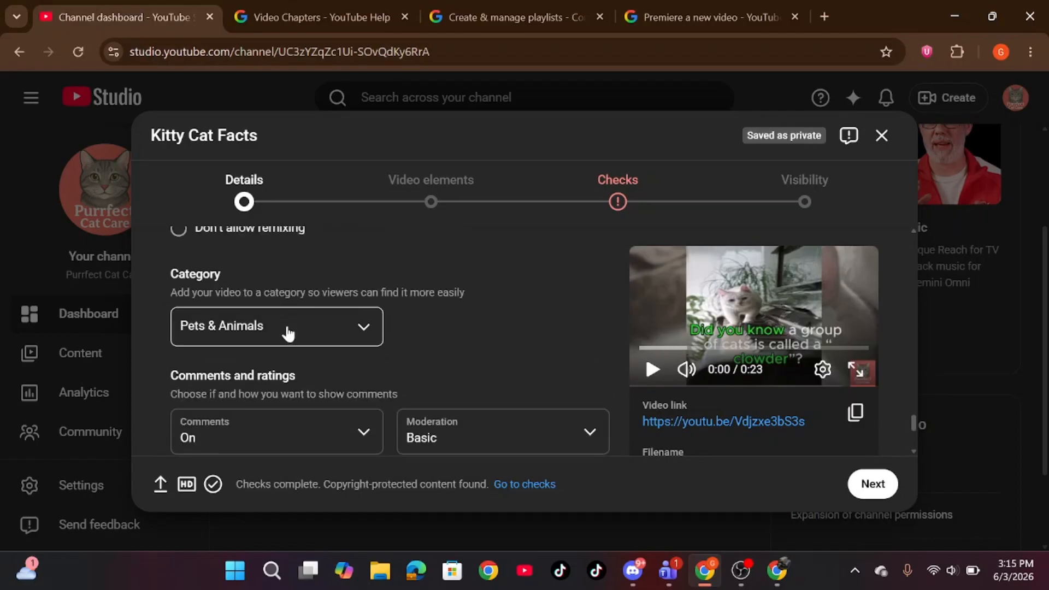
pyautogui.click(284, 328)
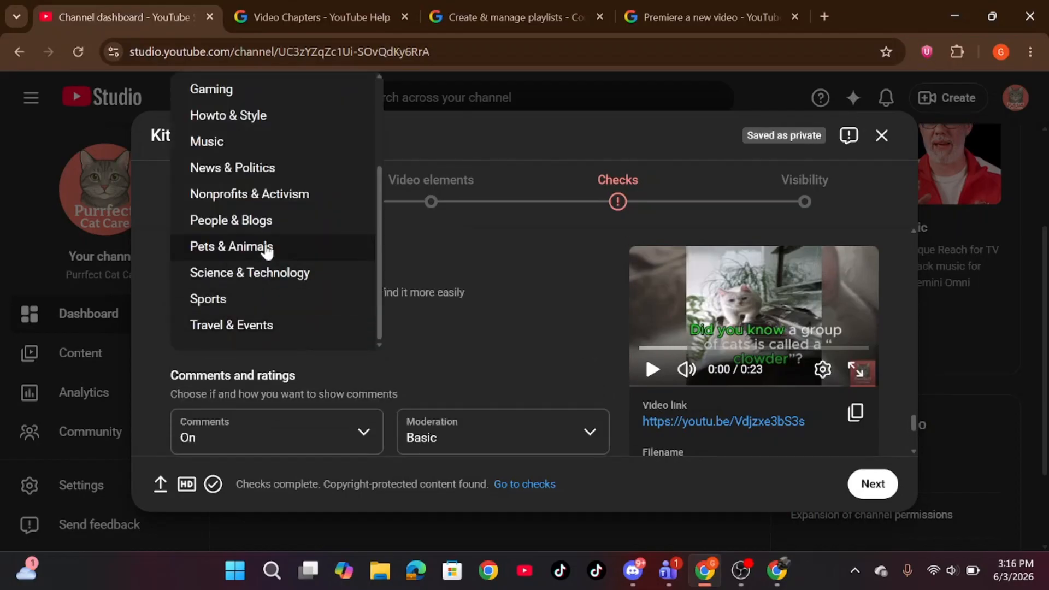
pyautogui.scroll(3, 266, 250)
pyautogui.scroll(-1, 257, 218)
pyautogui.scroll(1, 251, 192)
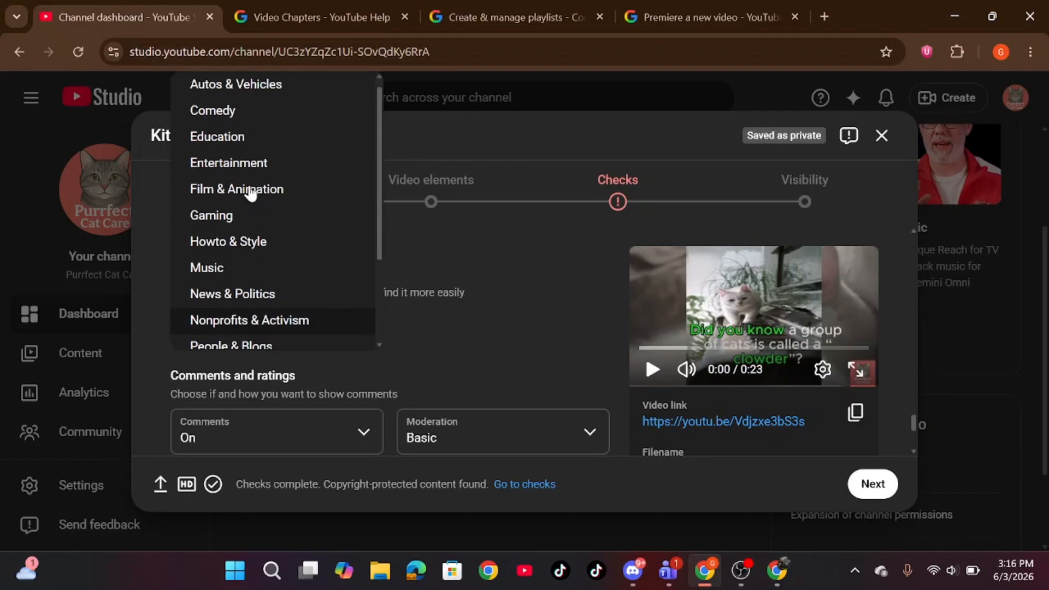
pyautogui.scroll(-2, 251, 186)
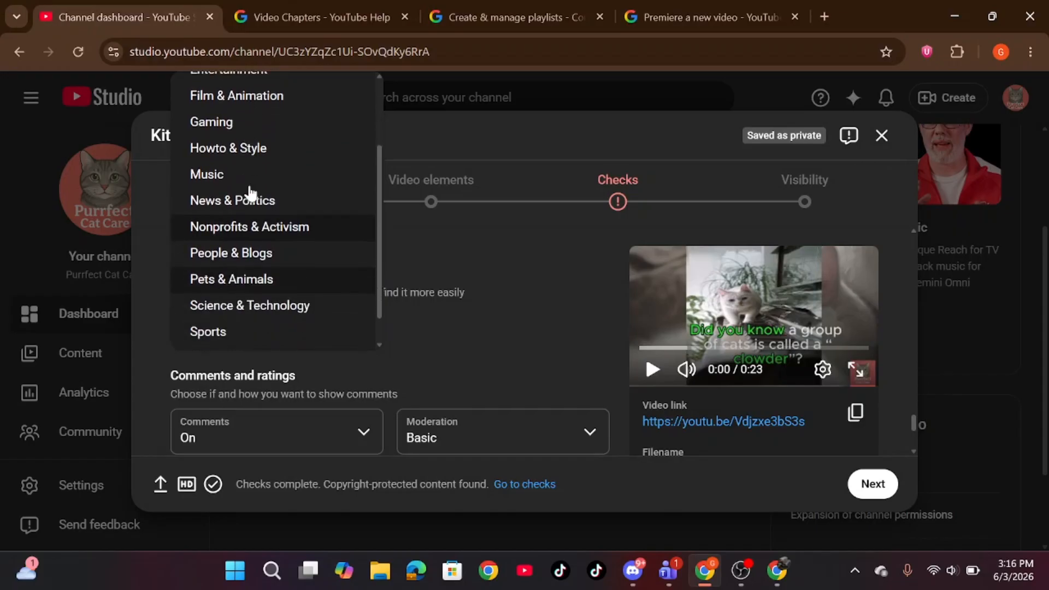
pyautogui.click(504, 354)
# Switch the video's comments to Off and back to On.
pyautogui.scroll(-1, 504, 354)
pyautogui.scroll(1, 380, 273)
pyautogui.scroll(-2, 379, 274)
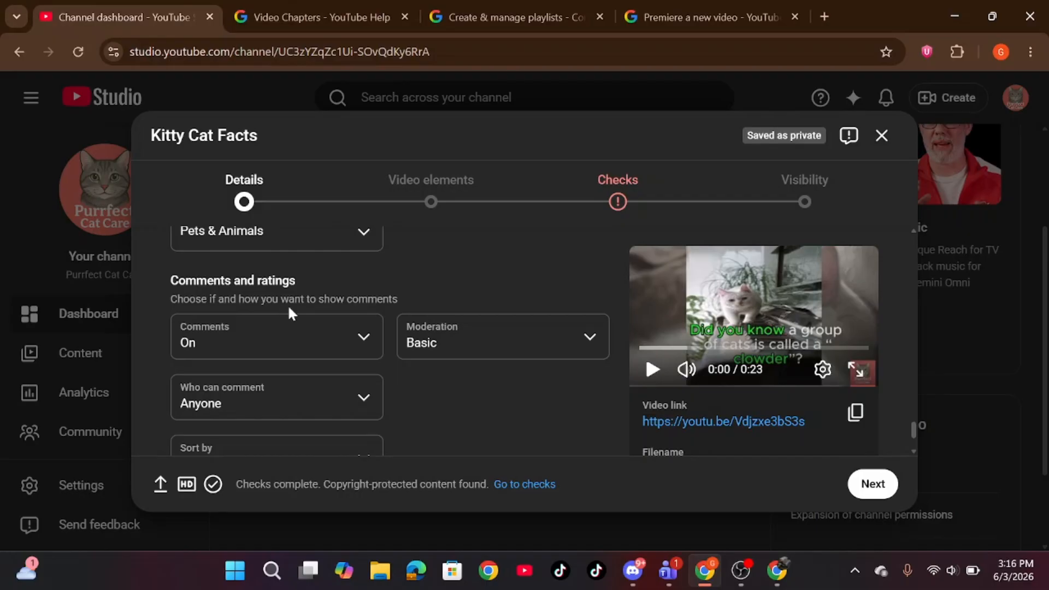
pyautogui.scroll(-1, 268, 310)
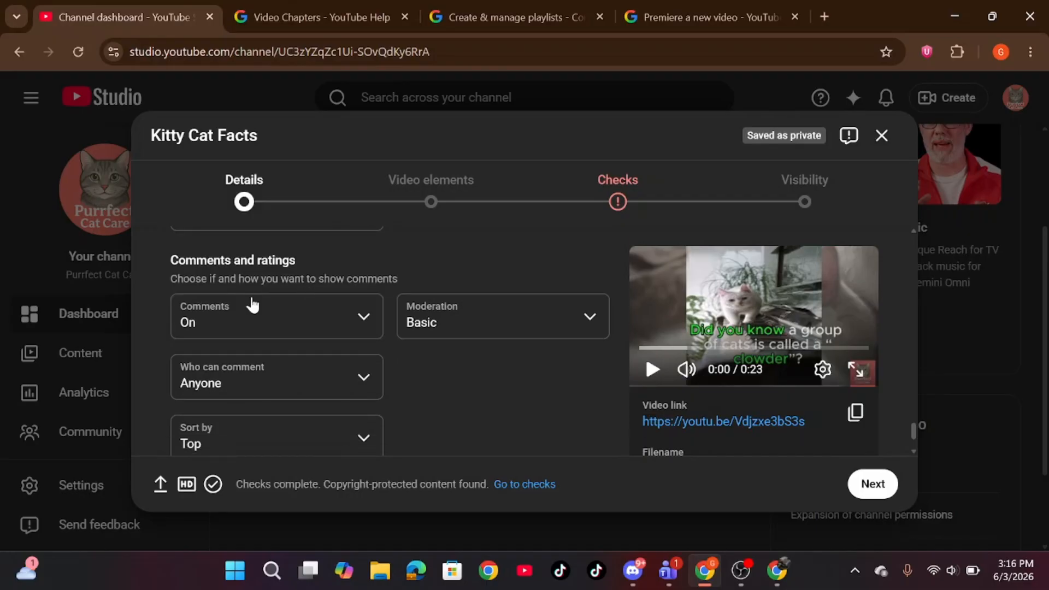
pyautogui.click(260, 327)
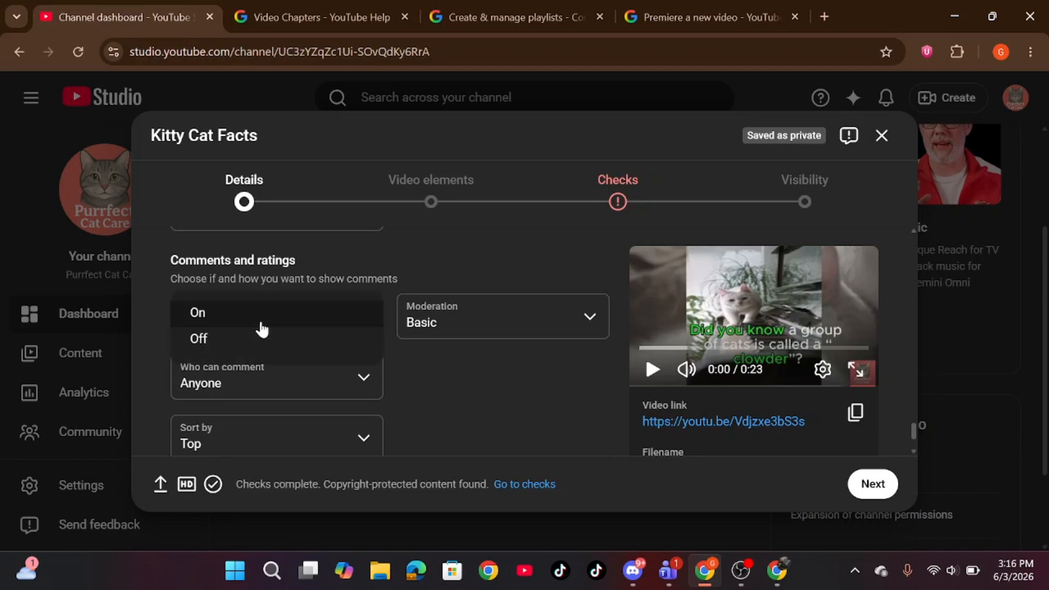
pyautogui.click(208, 340)
pyautogui.click(229, 315)
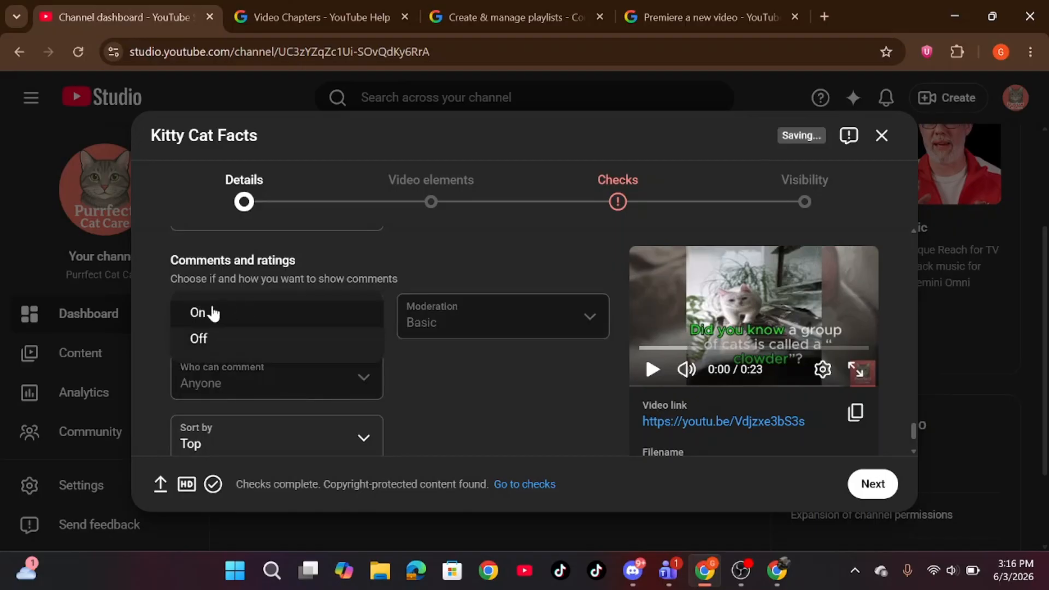
pyautogui.click(211, 312)
# Examine the comment moderation levels and keep Basic selected.
pyautogui.scroll(-1, 462, 367)
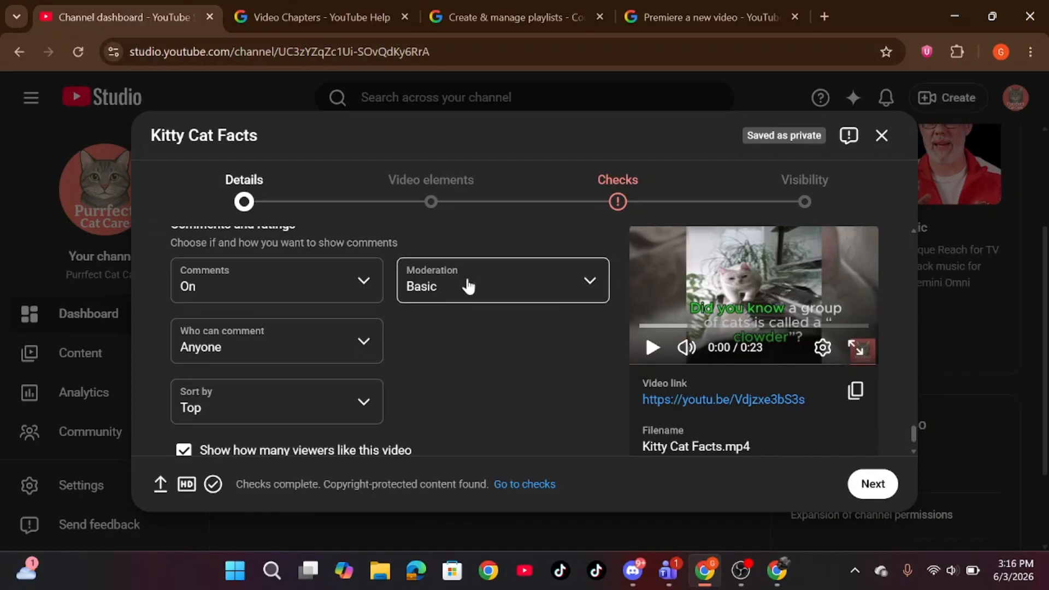
pyautogui.click(480, 292)
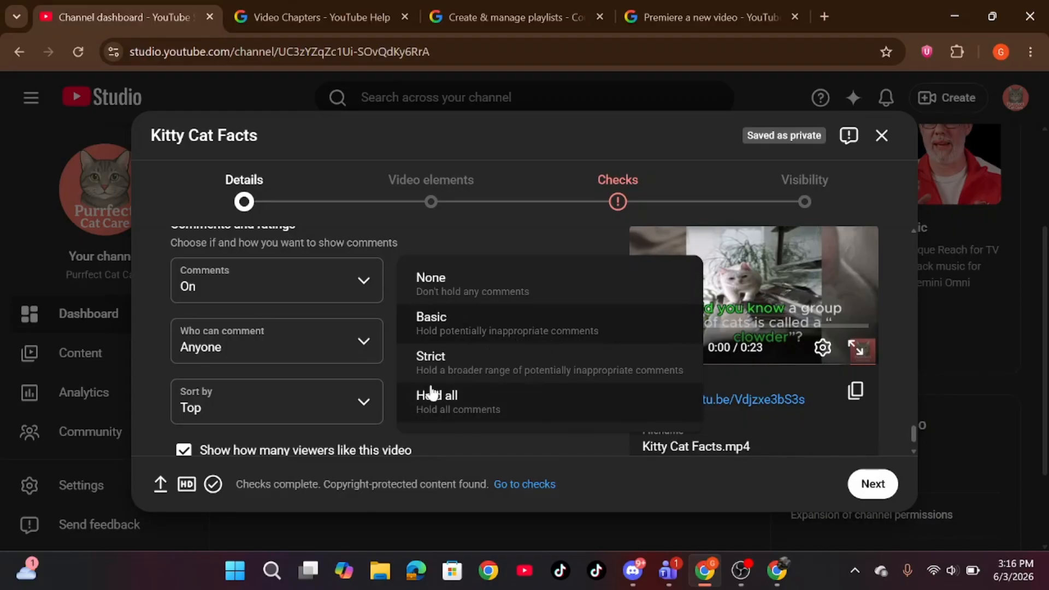
pyautogui.click(443, 331)
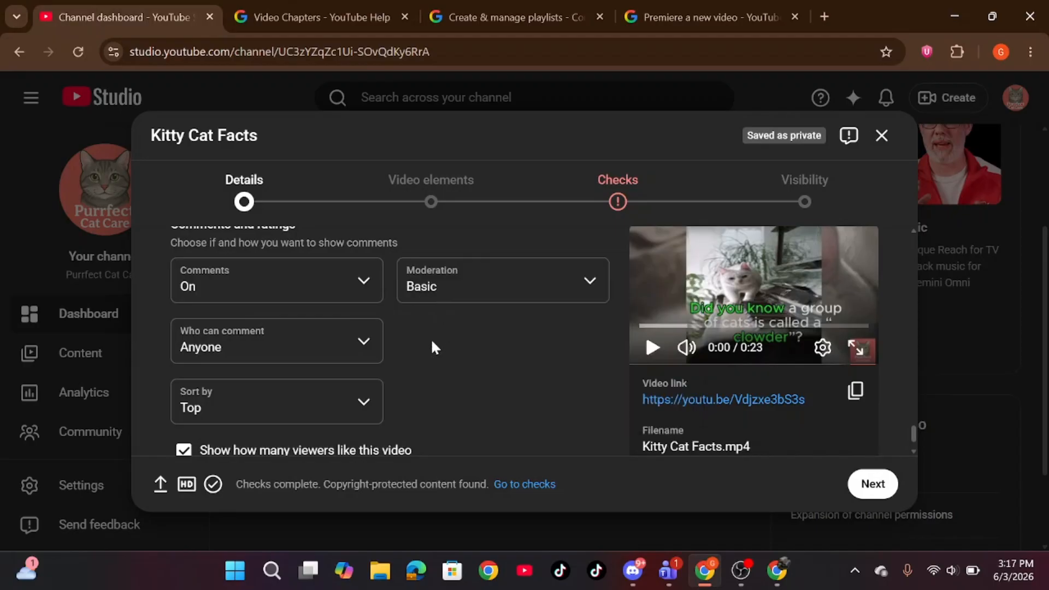
# Examine the options for who can comment and how comments are sorted, keeping Anyone and Top selected.
pyautogui.scroll(-1, 431, 342)
pyautogui.scroll(1, 432, 342)
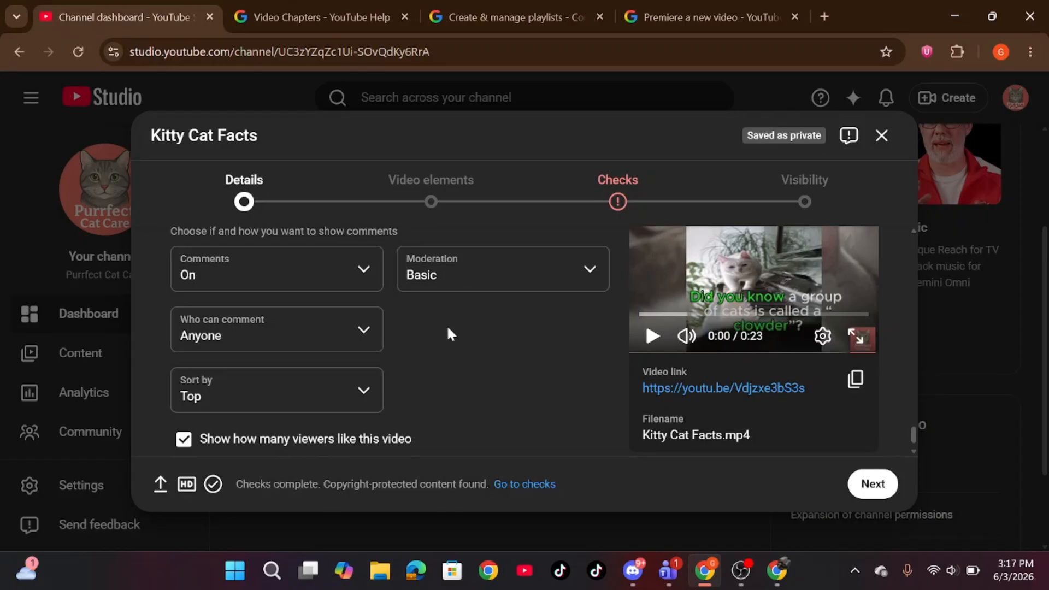
pyautogui.scroll(-1, 465, 343)
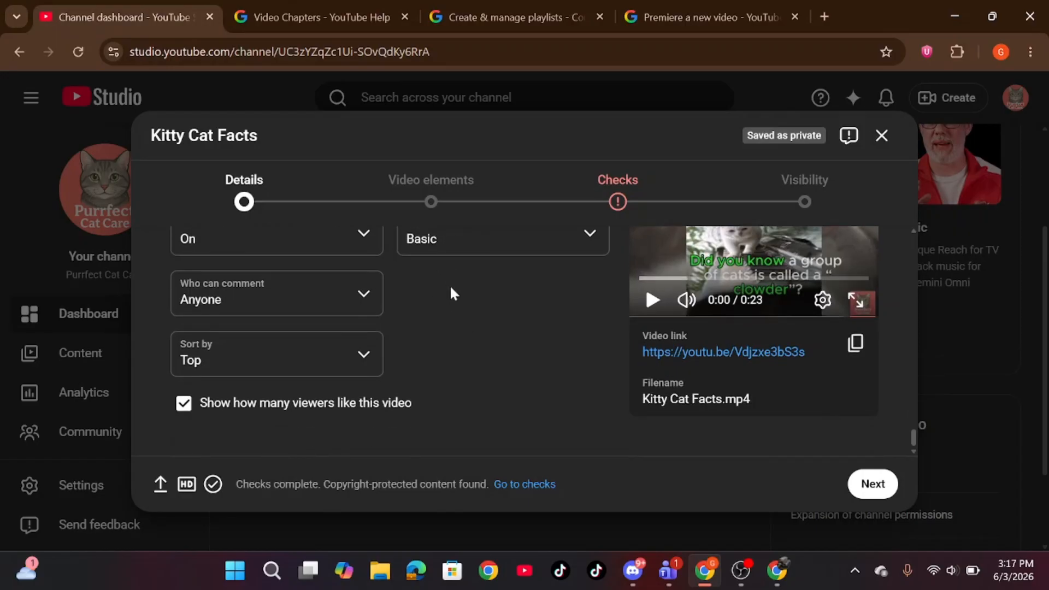
pyautogui.click(306, 305)
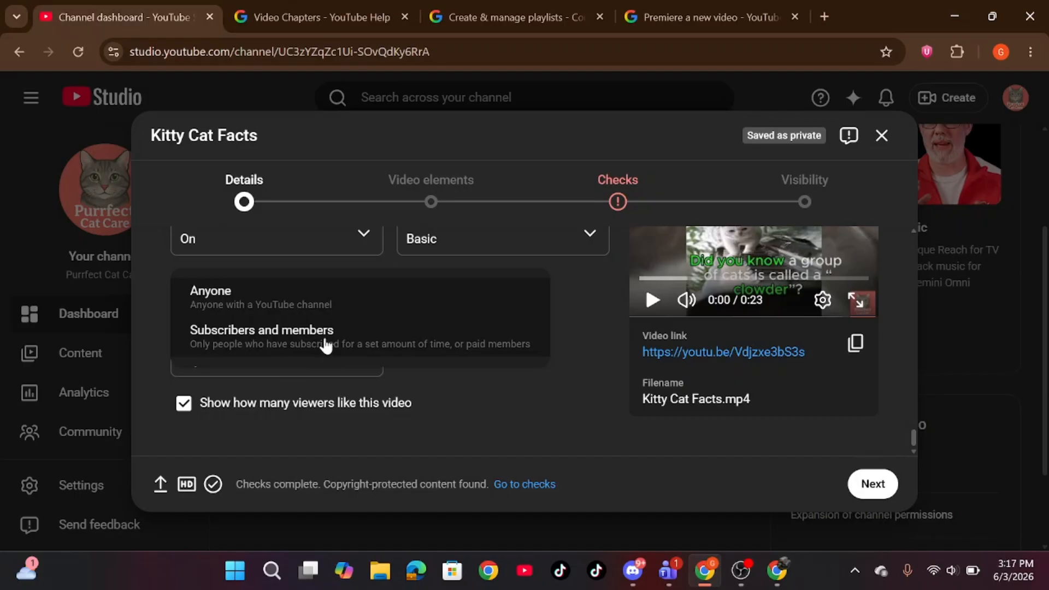
pyautogui.click(234, 293)
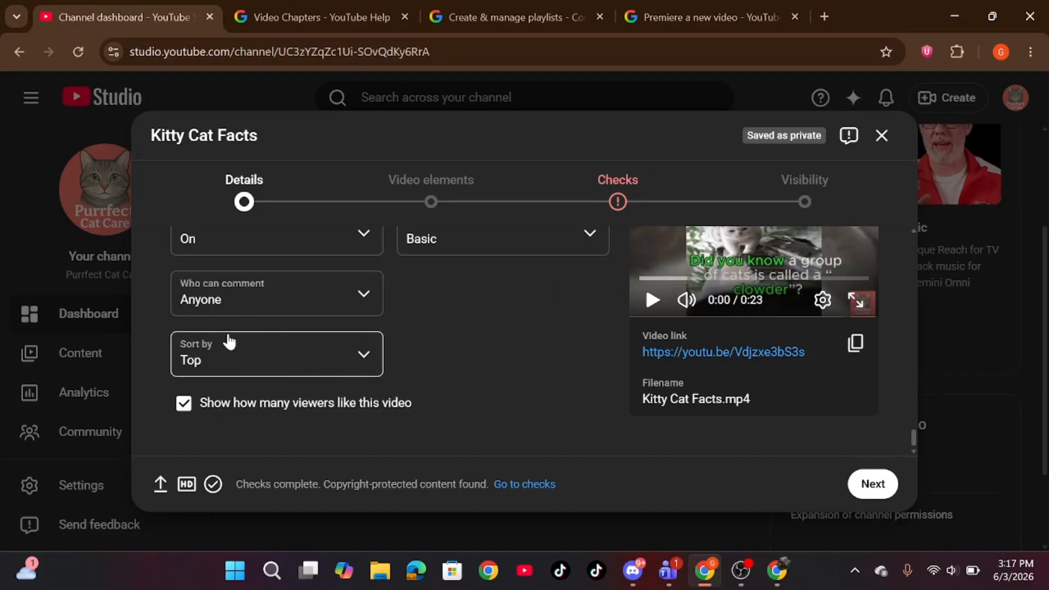
pyautogui.click(248, 362)
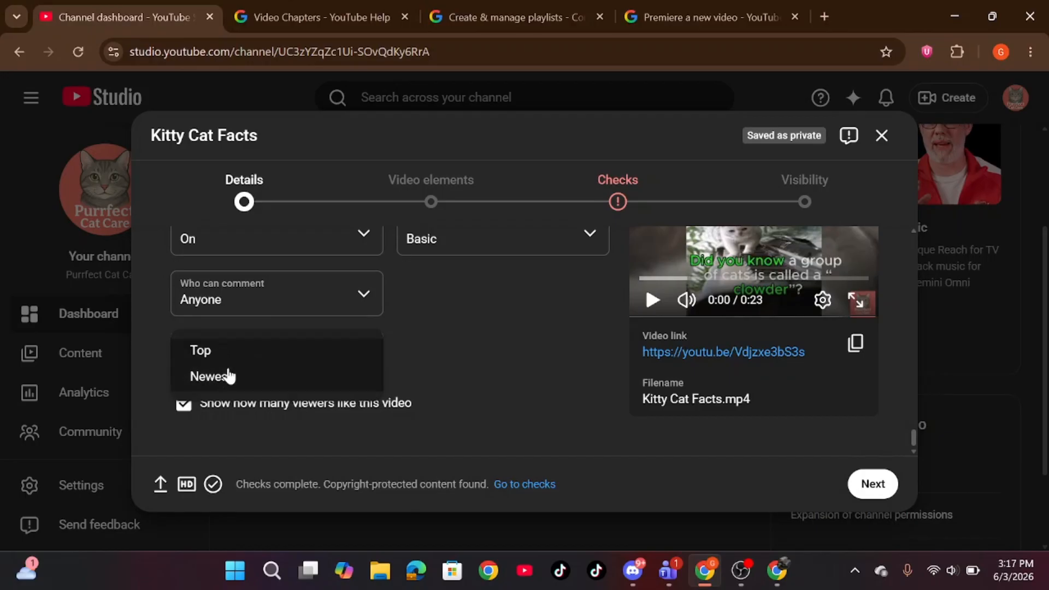
pyautogui.click(275, 359)
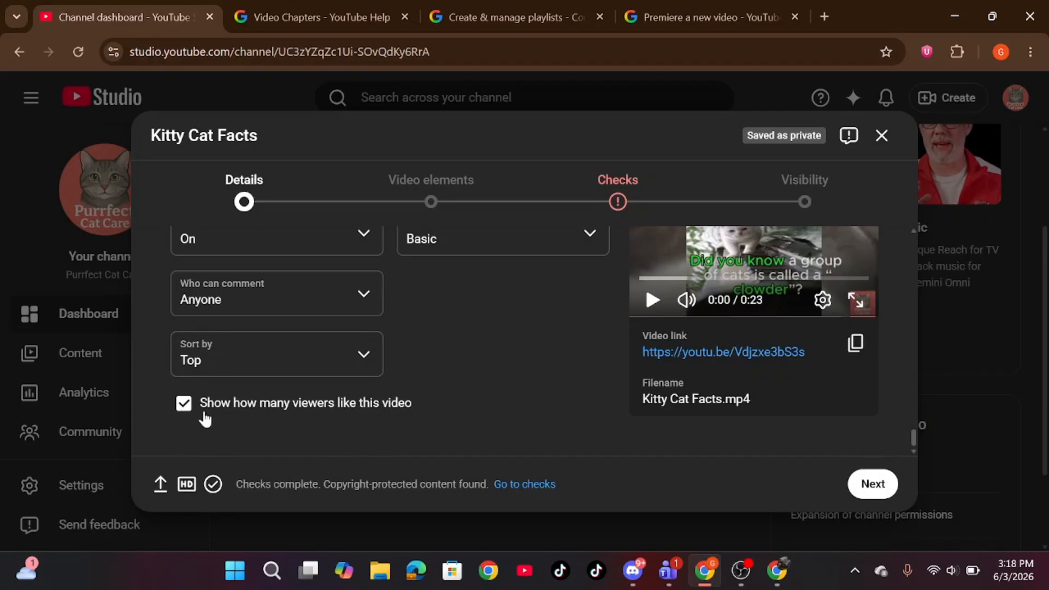
# Switch the display of how many viewers like the video off and back on, and continue to the Video elements stage.
pyautogui.click(184, 411)
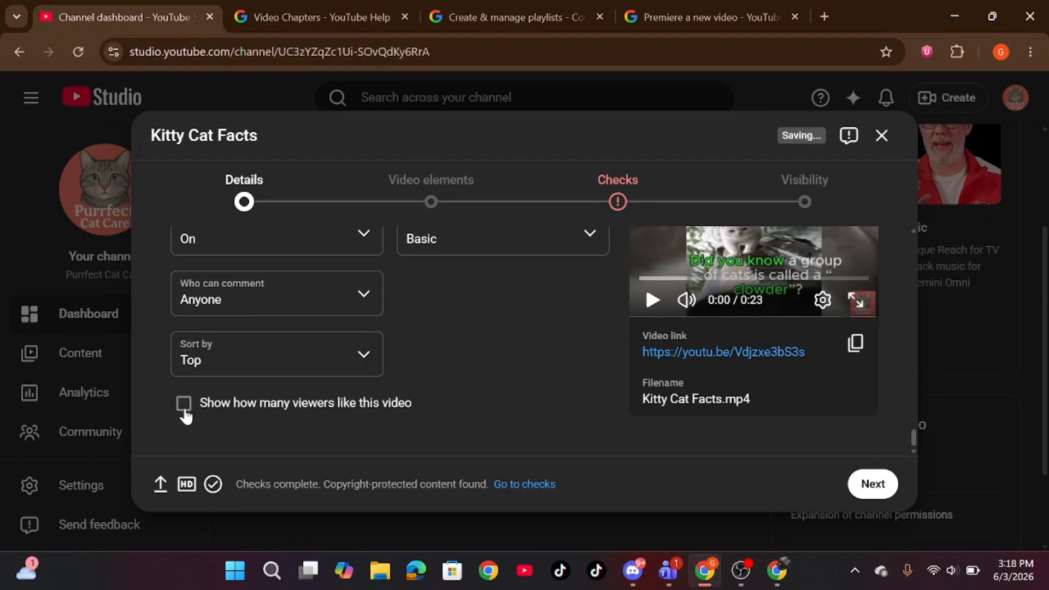
pyautogui.click(184, 411)
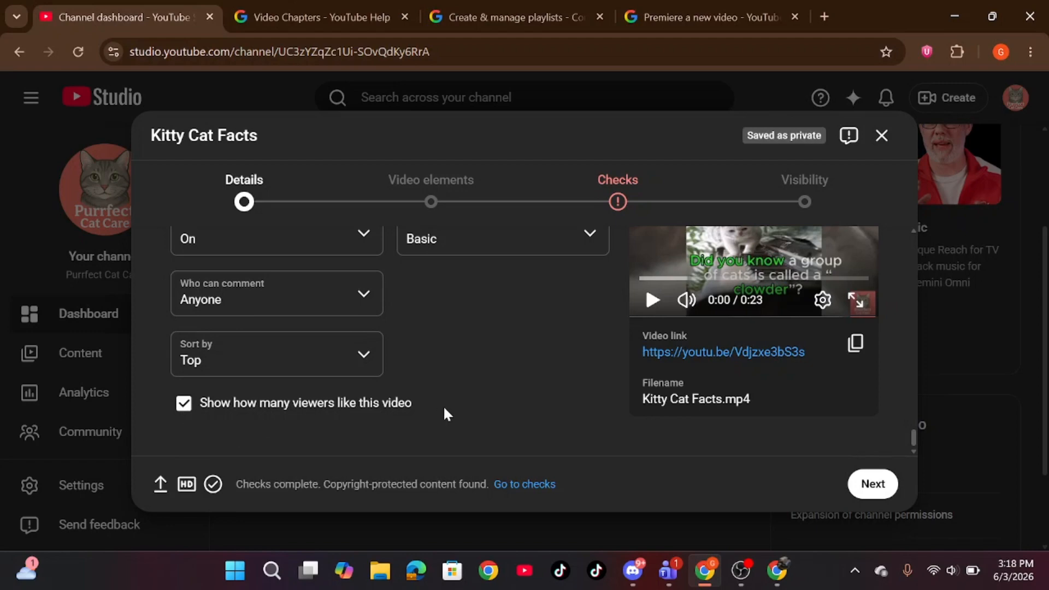
pyautogui.click(873, 484)
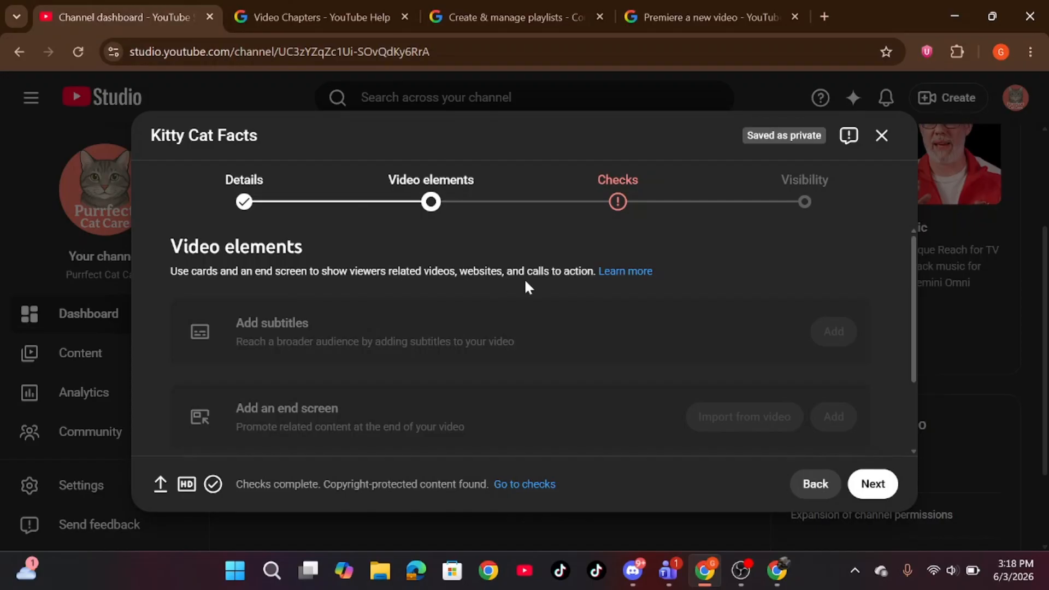
# Examine the subtitles, end screen and cards options, and open the Cards editor, leaving it without adding a card.
pyautogui.scroll(-1, 517, 319)
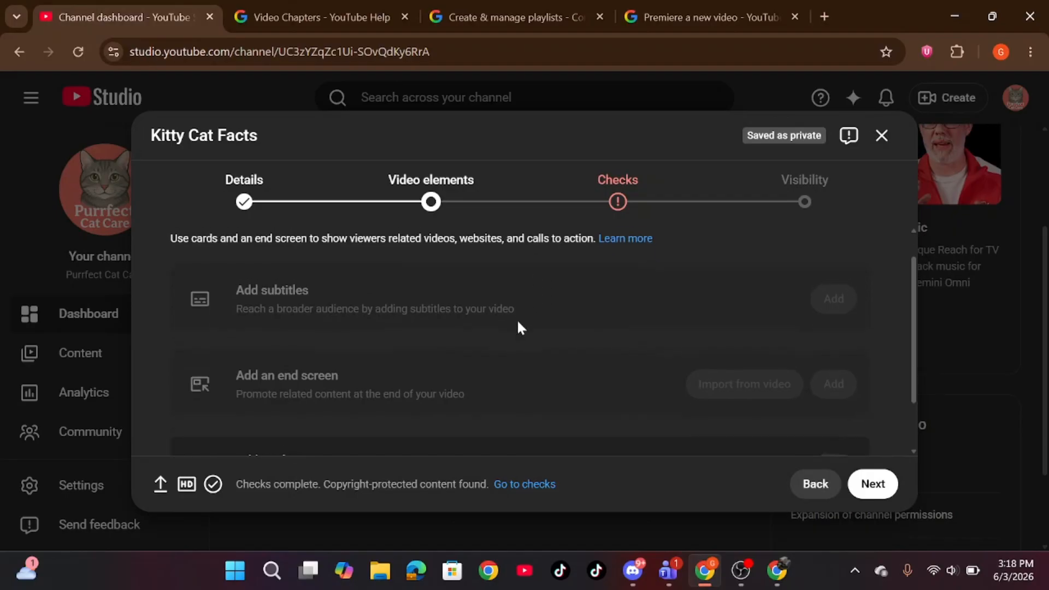
pyautogui.scroll(1, 517, 319)
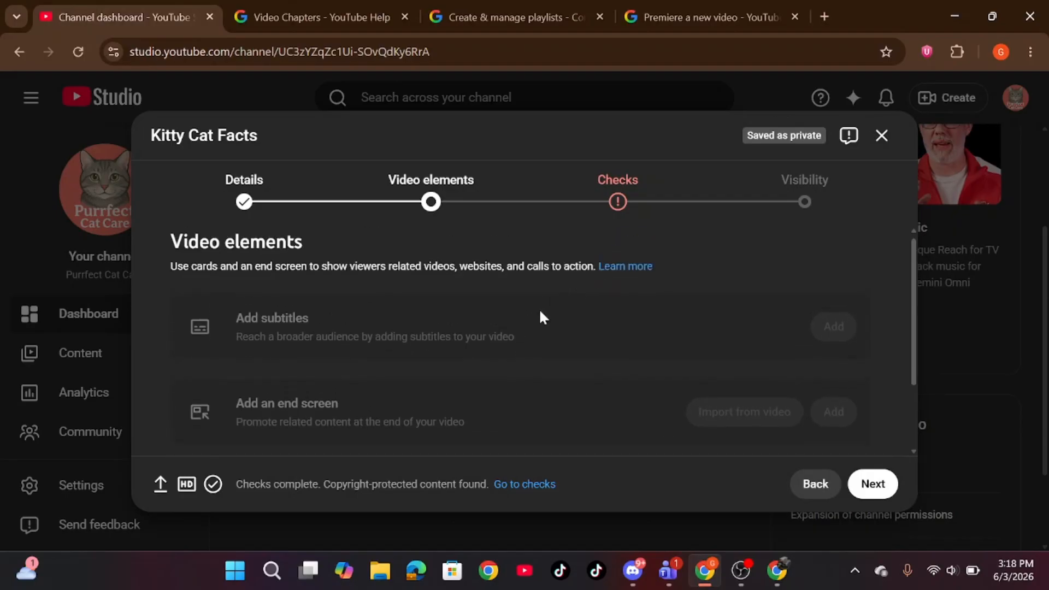
pyautogui.scroll(-1, 499, 330)
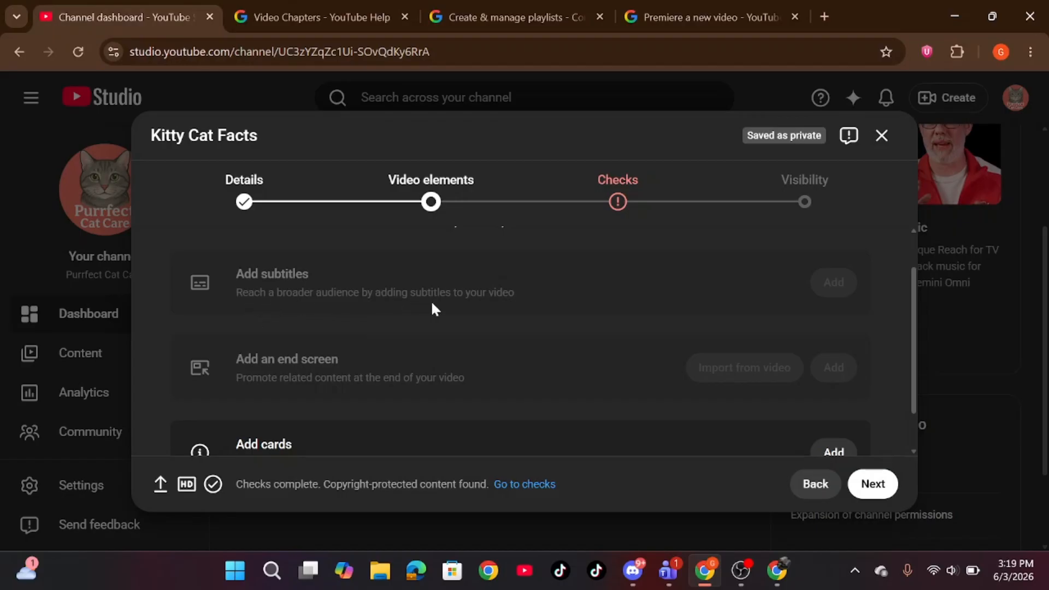
pyautogui.scroll(-1, 420, 332)
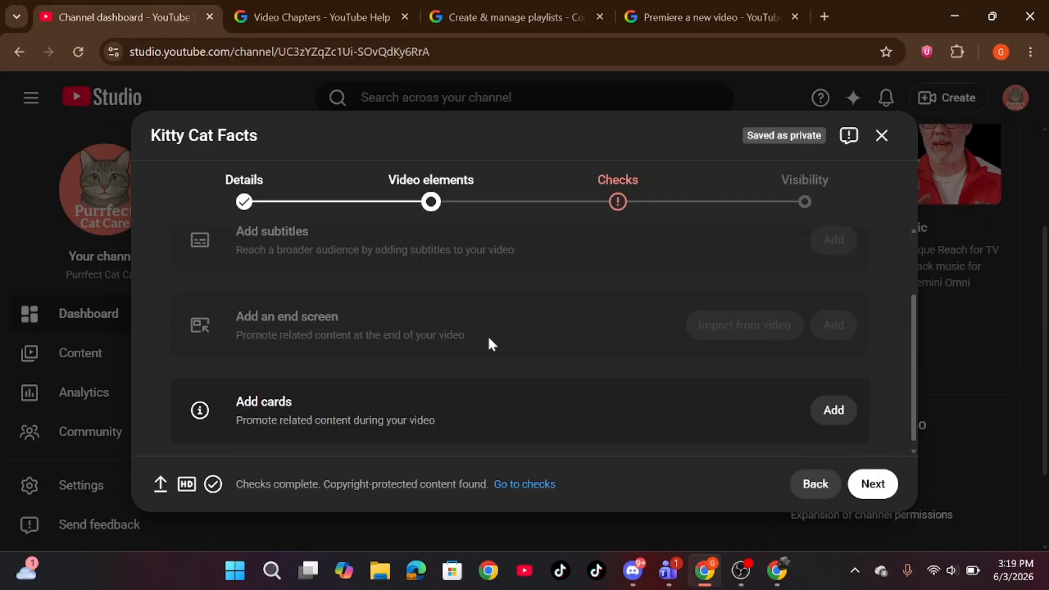
pyautogui.scroll(-1, 524, 340)
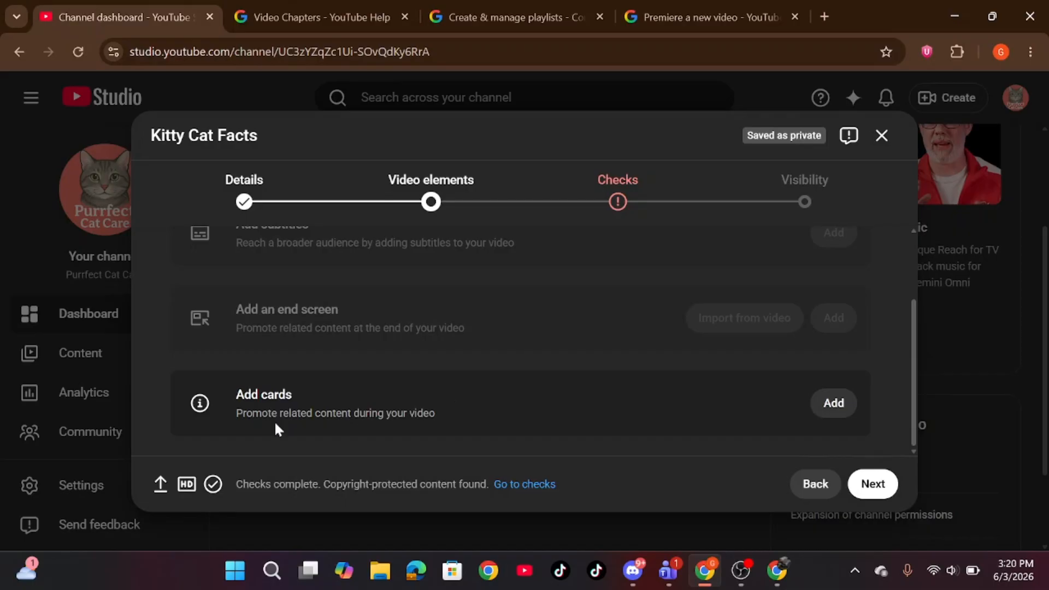
pyautogui.click(833, 403)
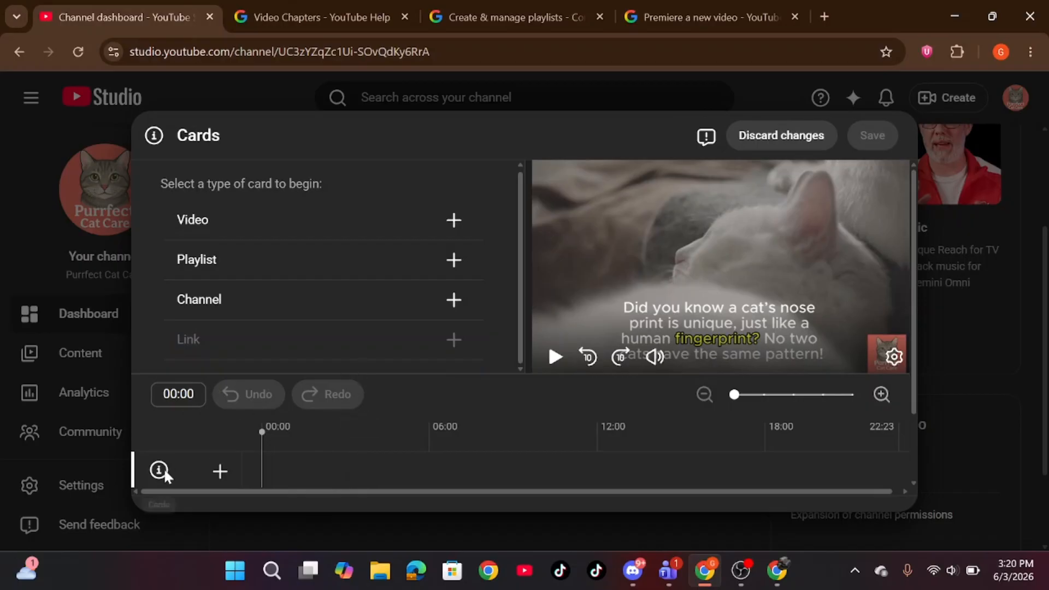
pyautogui.click(756, 147)
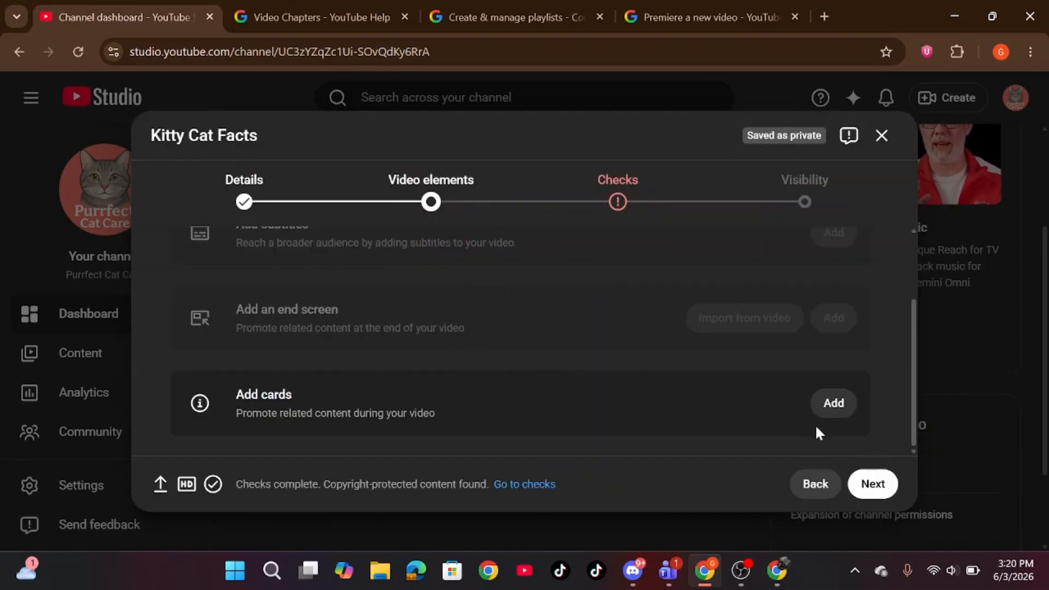
# Proceed through the Checks stage to the video's Visibility options.
pyautogui.click(872, 485)
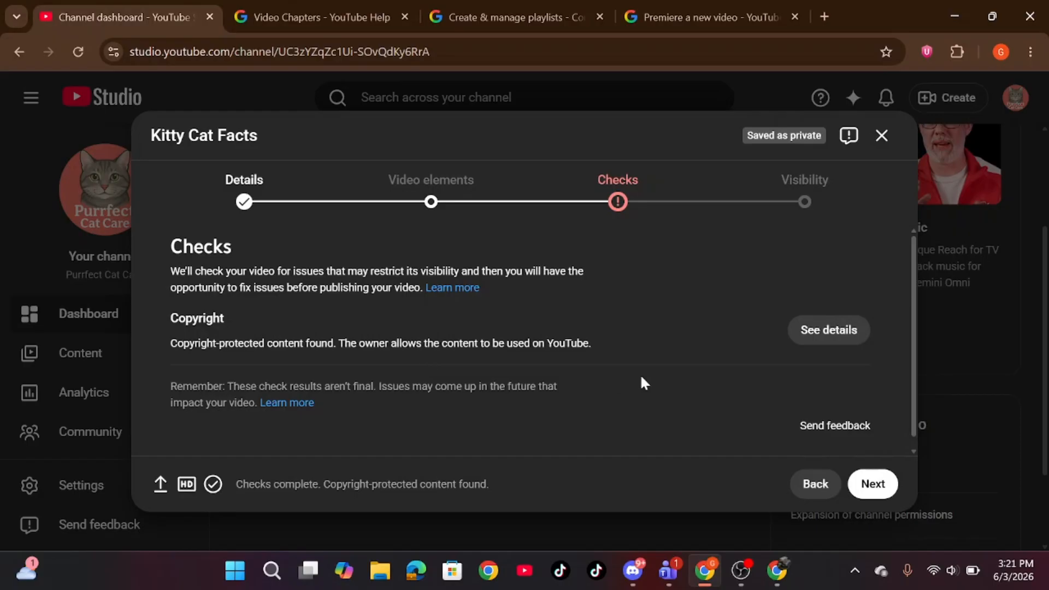
pyautogui.click(877, 494)
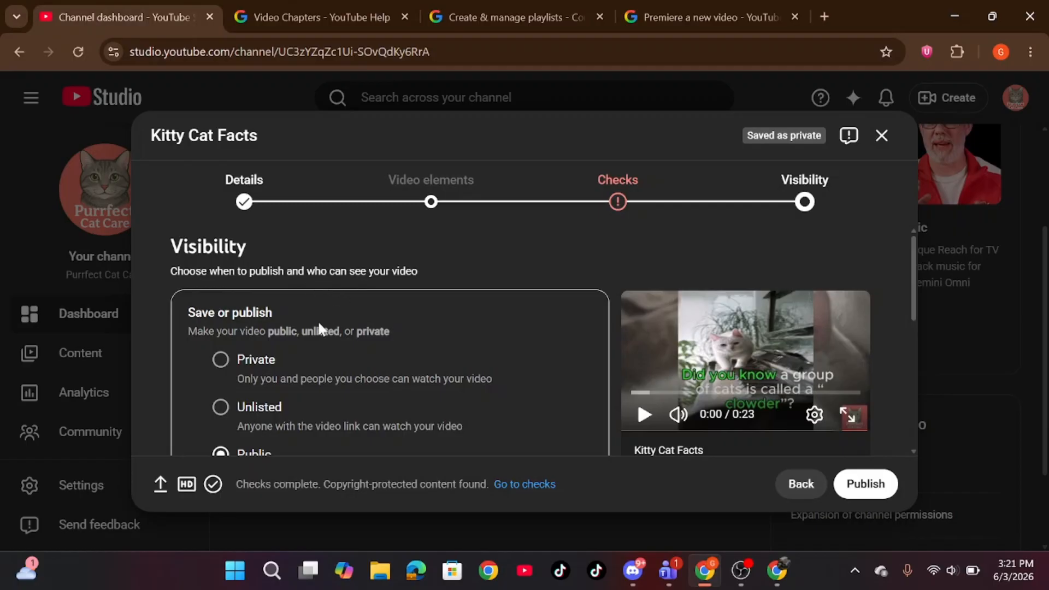
pyautogui.scroll(-1, 319, 328)
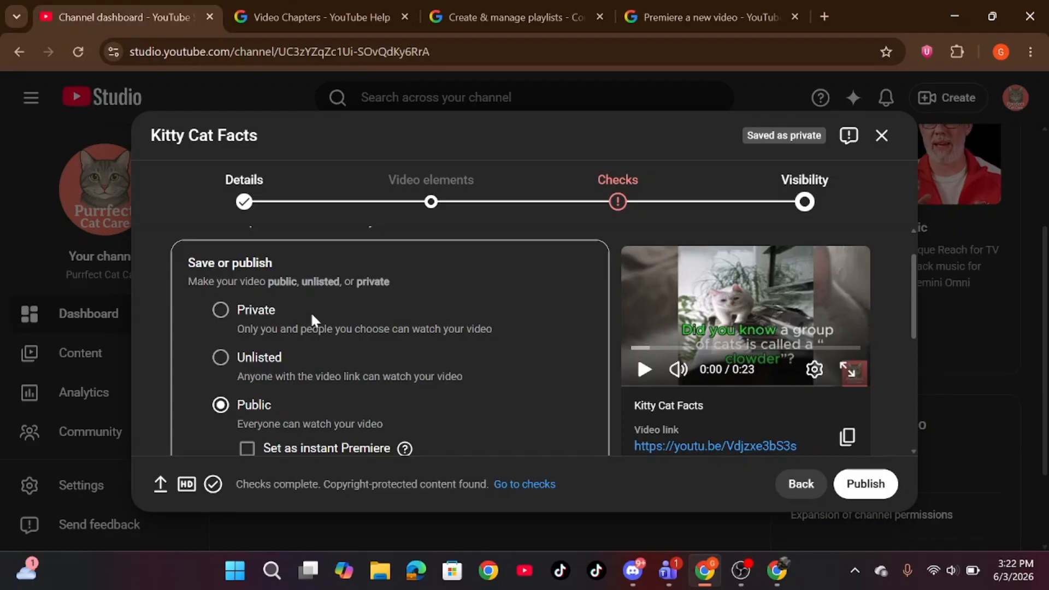
# Set the visibility to Private and open the private sharing invitation, enable Notify via email, and cancel the invitation.
pyautogui.click(220, 313)
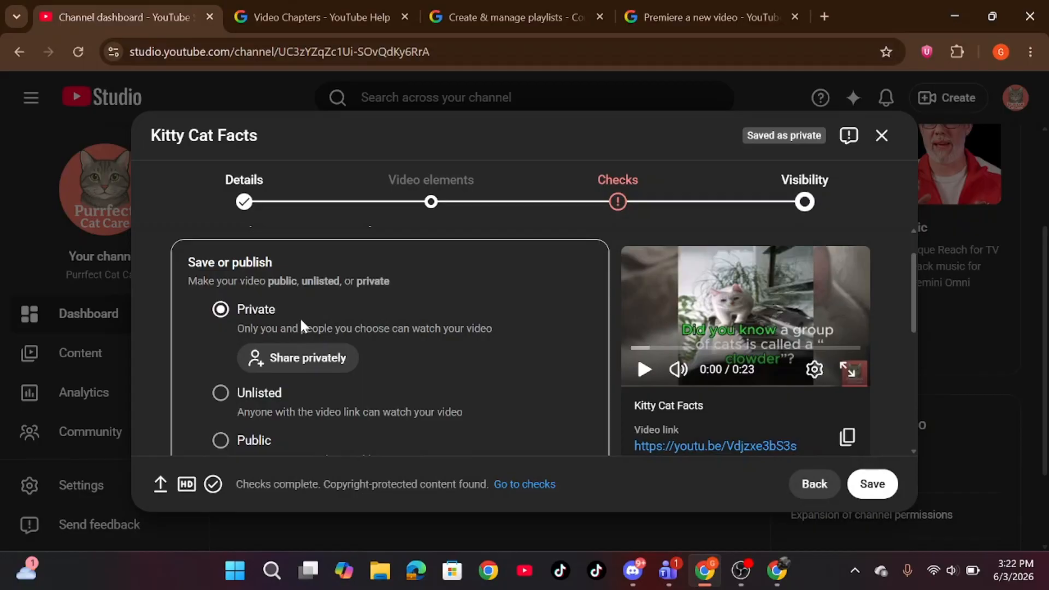
pyautogui.click(311, 360)
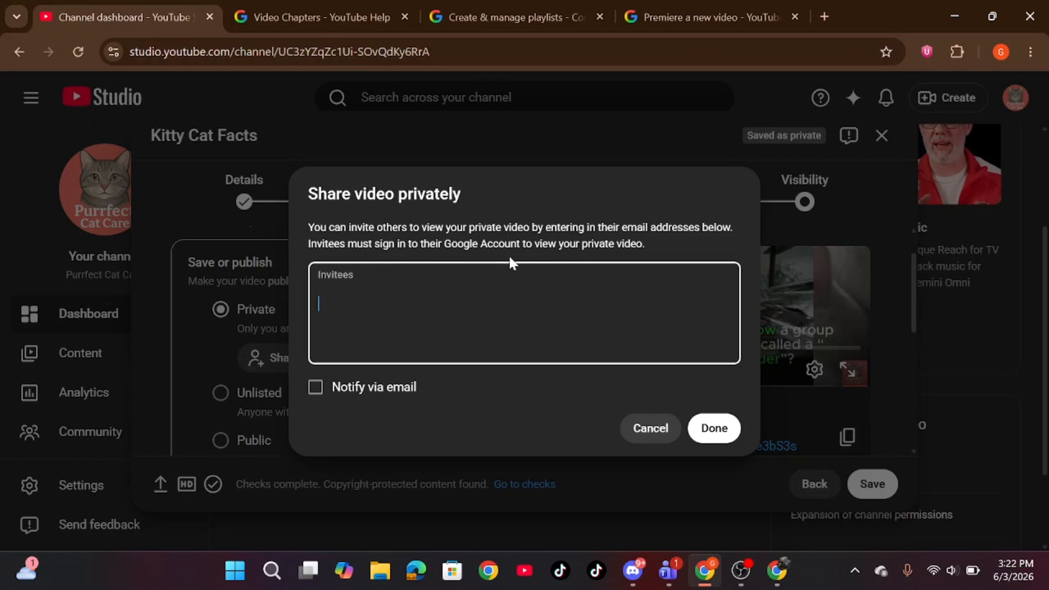
pyautogui.click(315, 386)
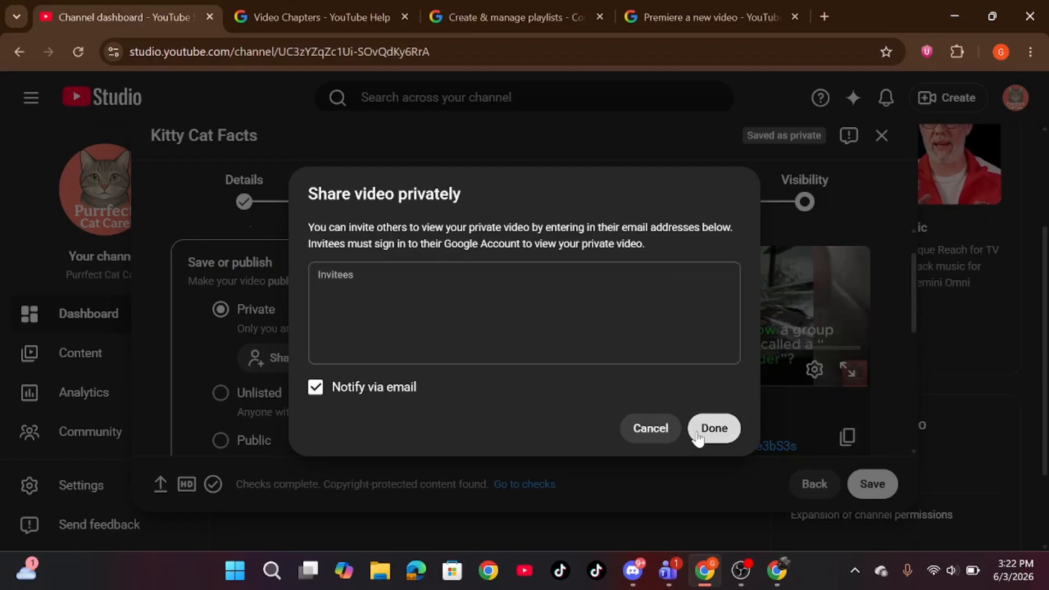
pyautogui.click(652, 429)
pyautogui.scroll(-1, 234, 370)
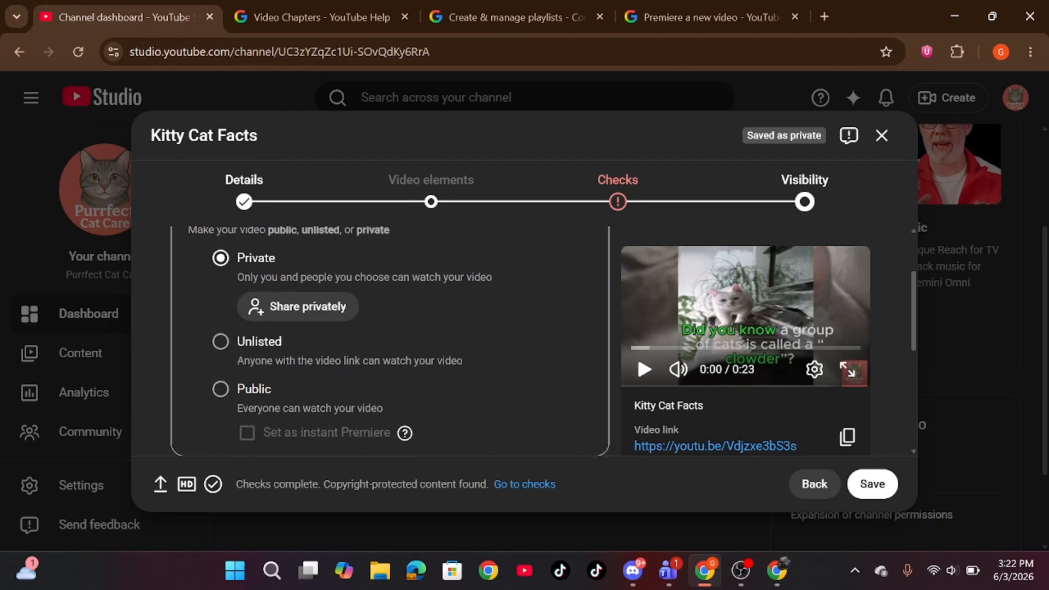
# Switch the video's visibility to Unlisted and back to Public.
pyautogui.click(221, 350)
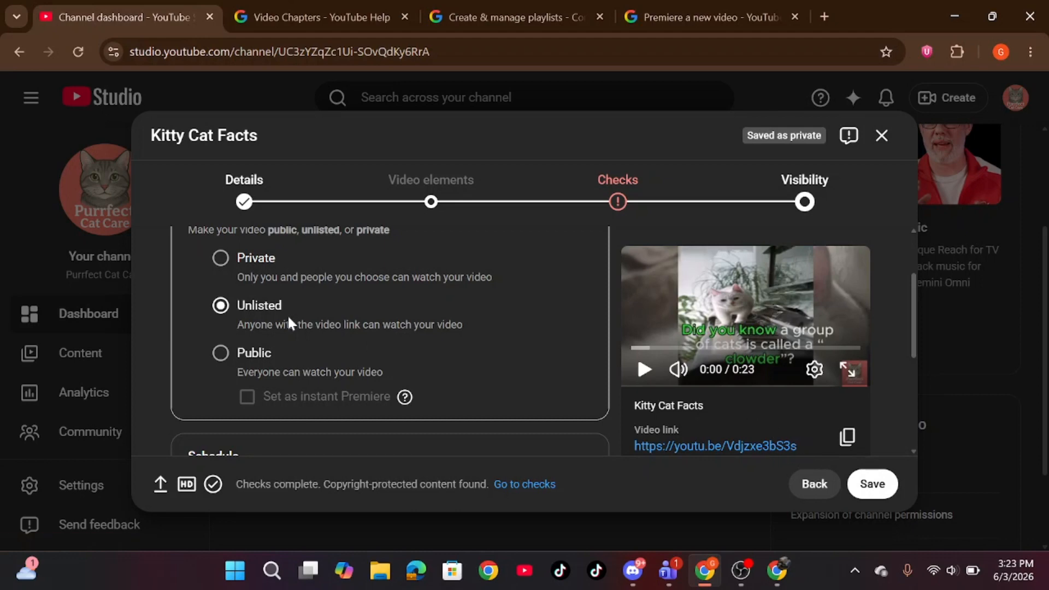
pyautogui.click(221, 354)
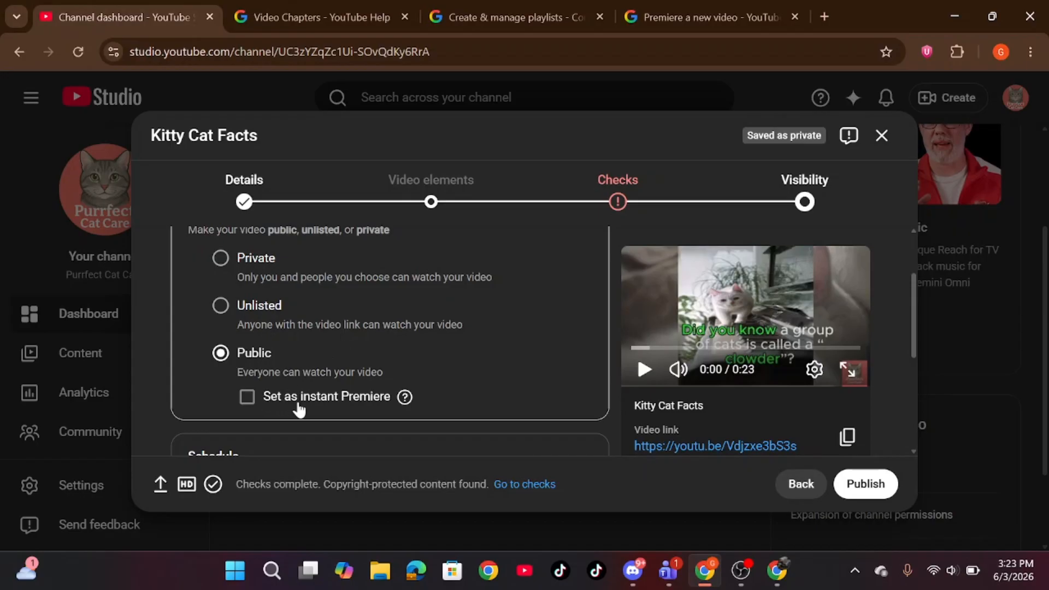
# Check the instant Premiere explanation and the Premiere a new video help page, and switch the instant Premiere option on and off.
pyautogui.moveTo(405, 398)
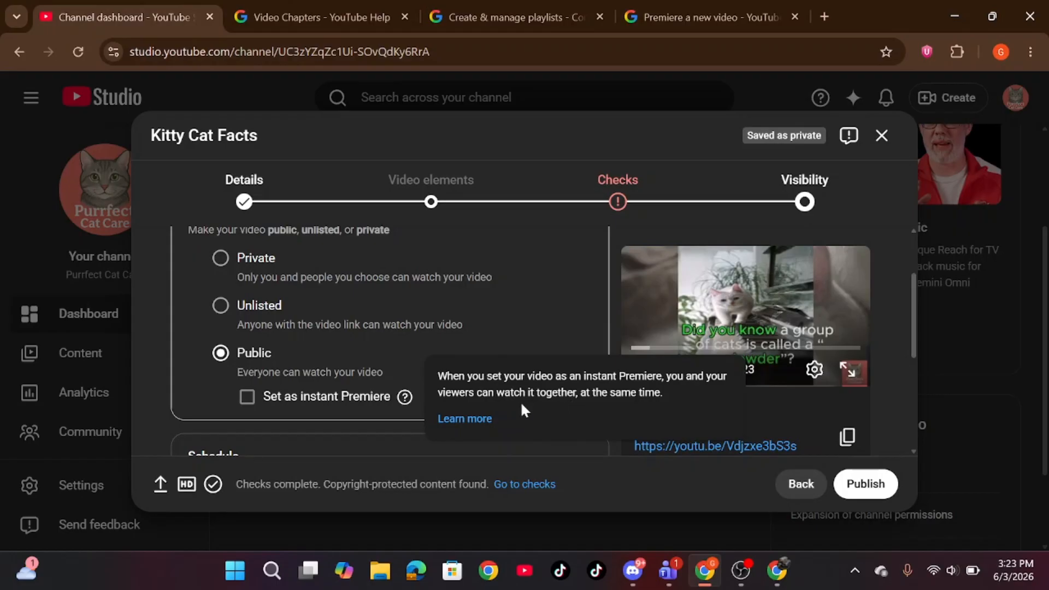
pyautogui.scroll(-1, 520, 401)
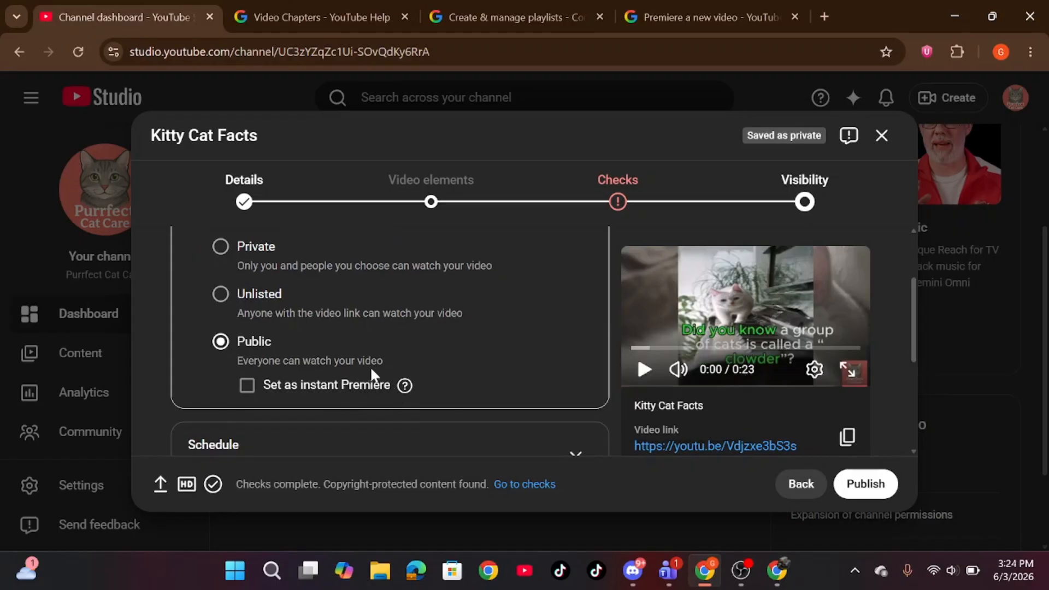
pyautogui.click(703, 13)
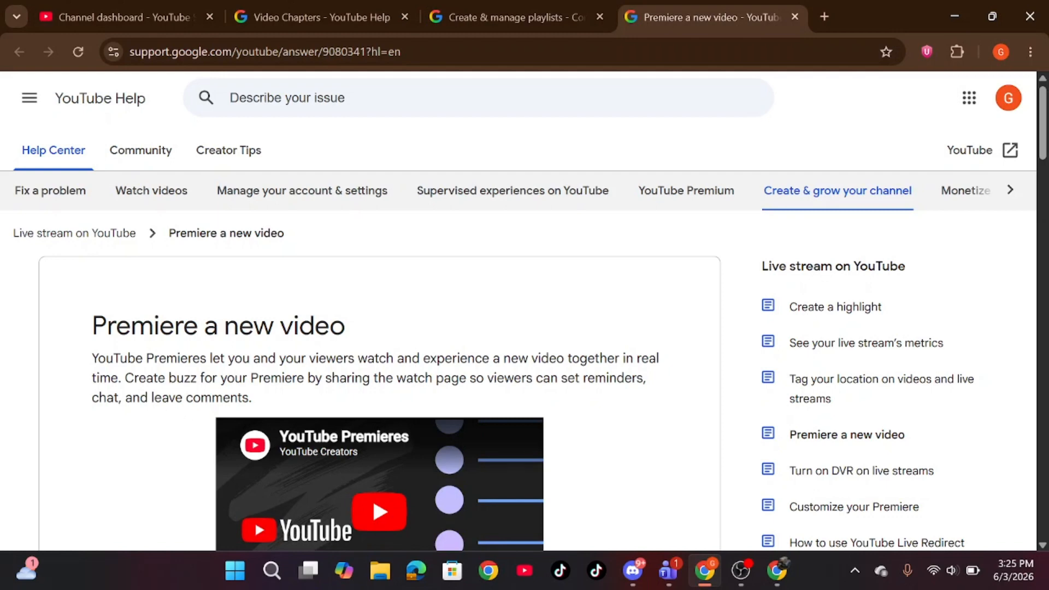
pyautogui.click(83, 2)
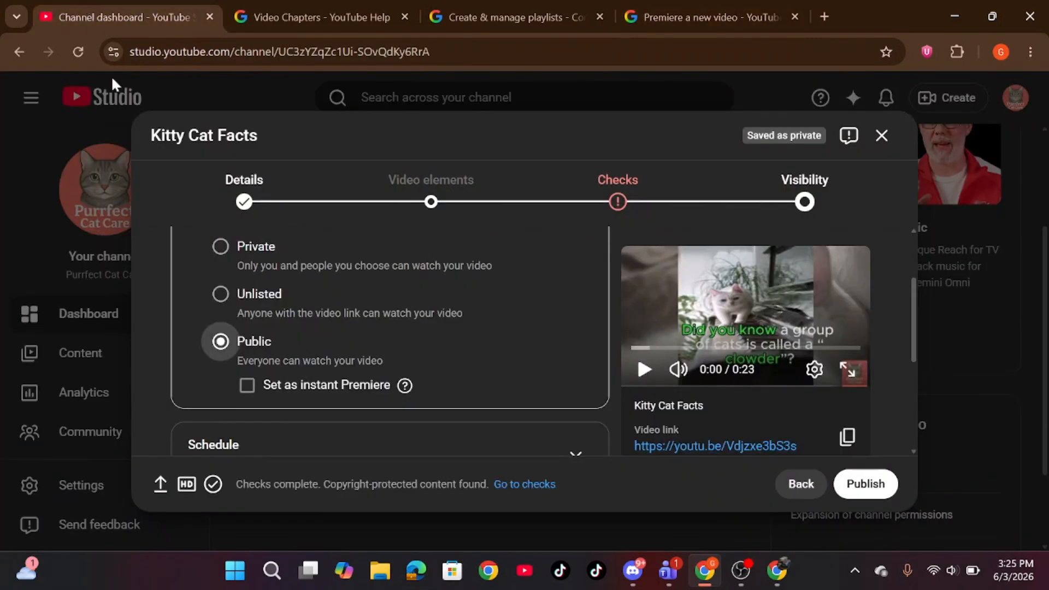
pyautogui.click(248, 386)
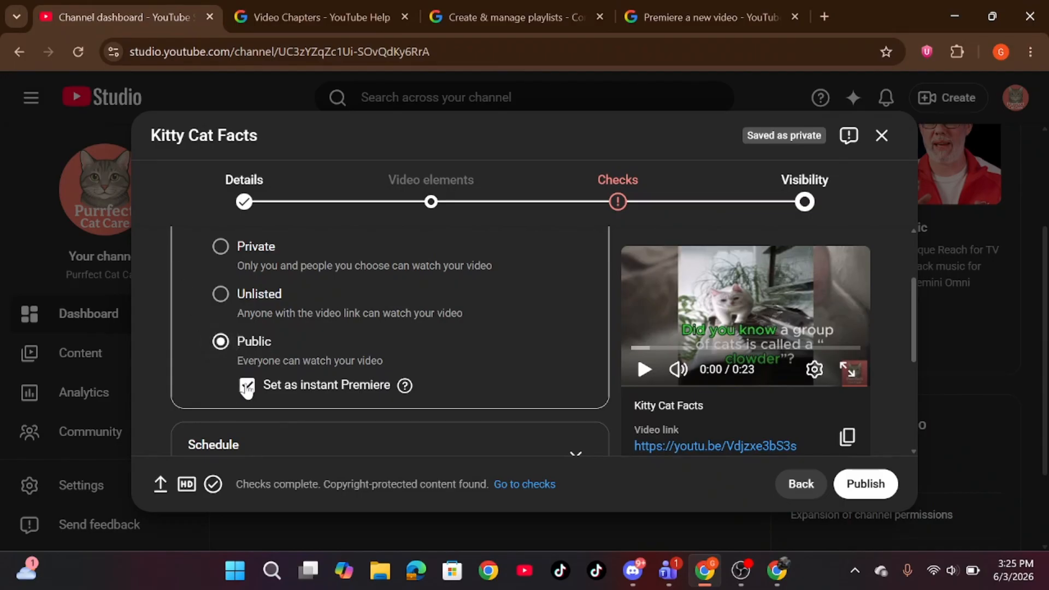
pyautogui.click(248, 386)
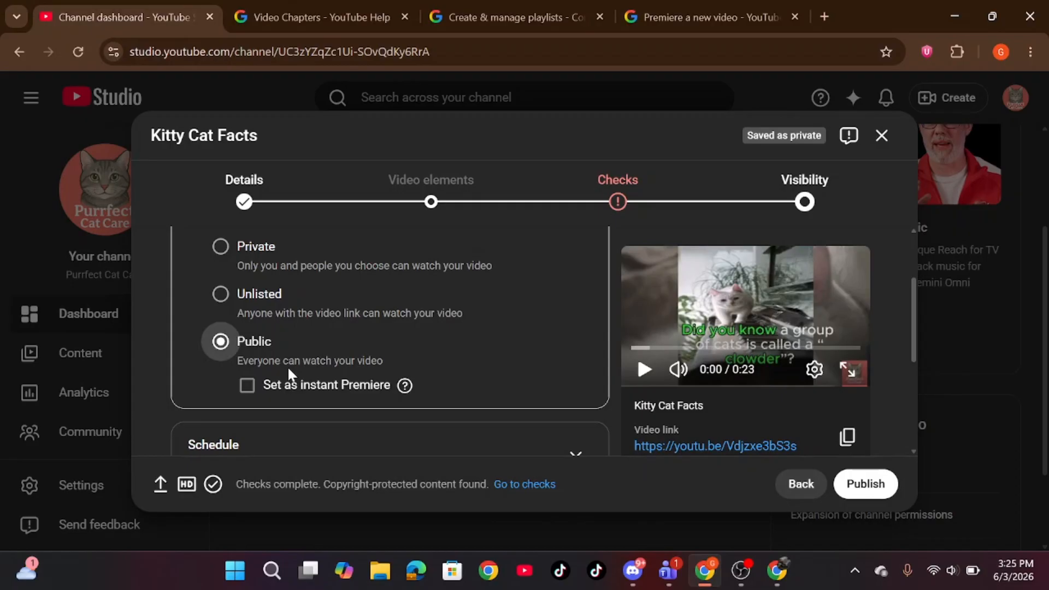
# Open the scheduling options for making the video public on a chosen date.
pyautogui.scroll(-3, 287, 365)
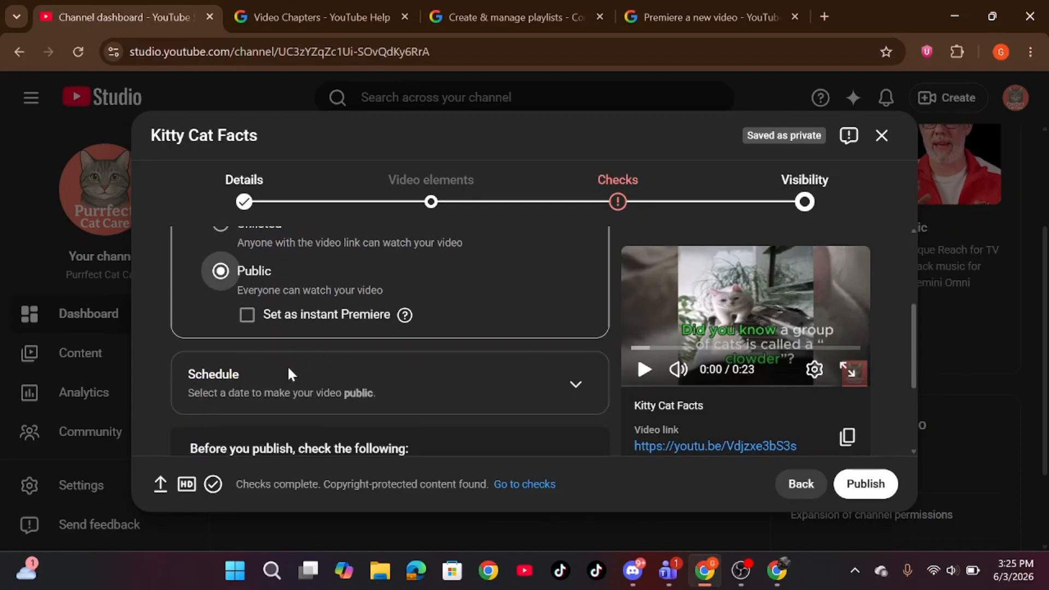
pyautogui.scroll(-1, 323, 341)
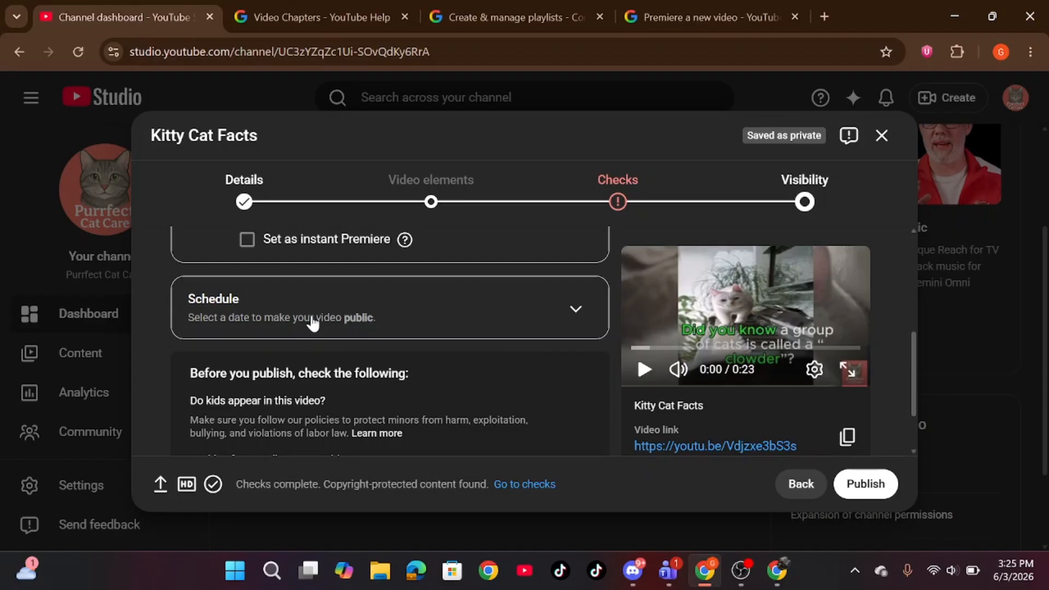
pyautogui.scroll(1, 314, 323)
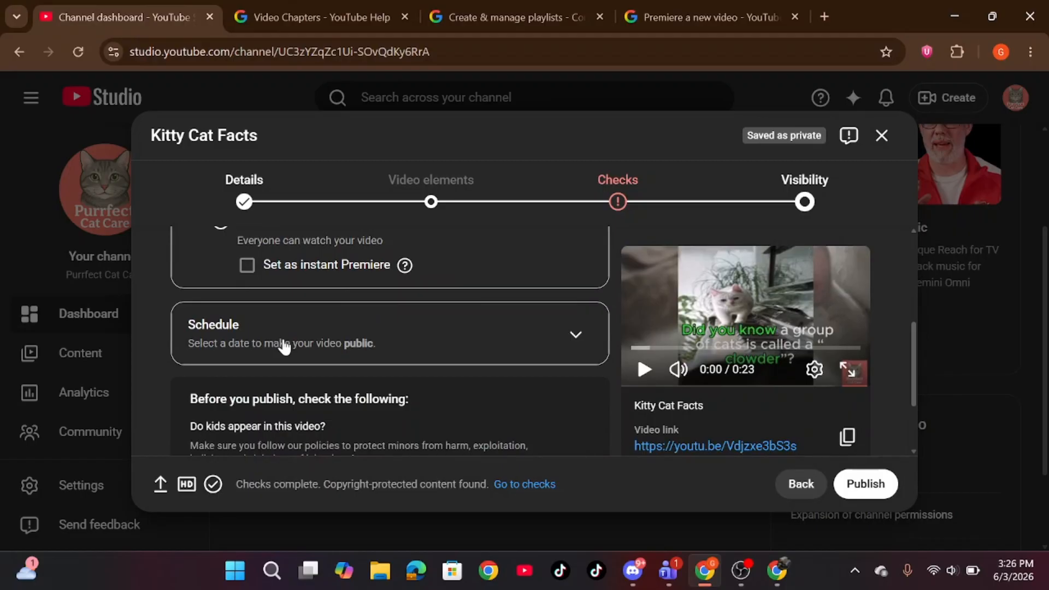
pyautogui.click(283, 345)
pyautogui.scroll(2, 284, 340)
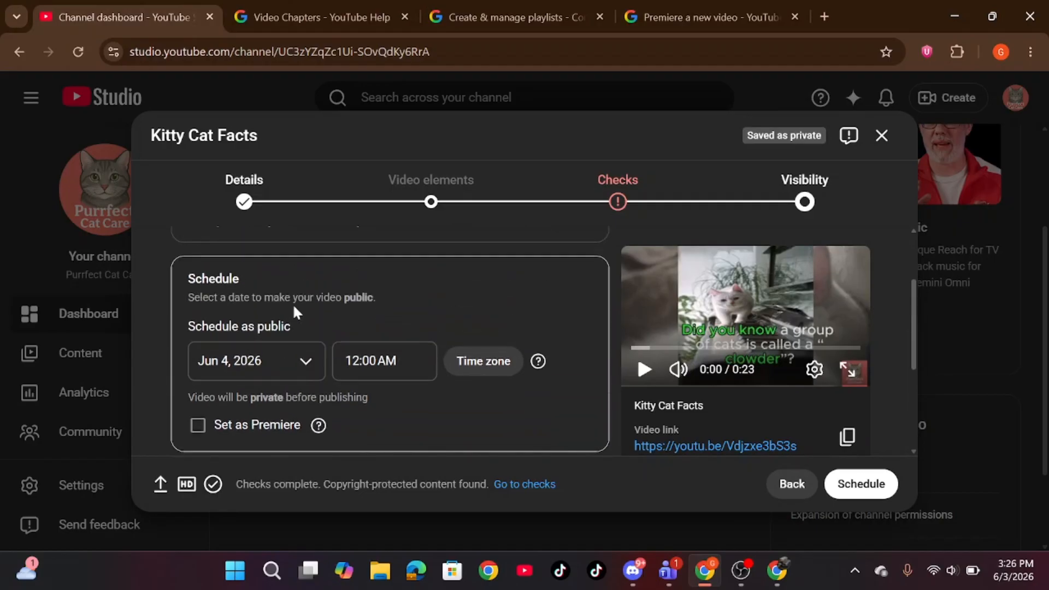
# Schedule the video to become public on Jun 11, 2026 at 4:30 AM.
pyautogui.scroll(-1, 344, 306)
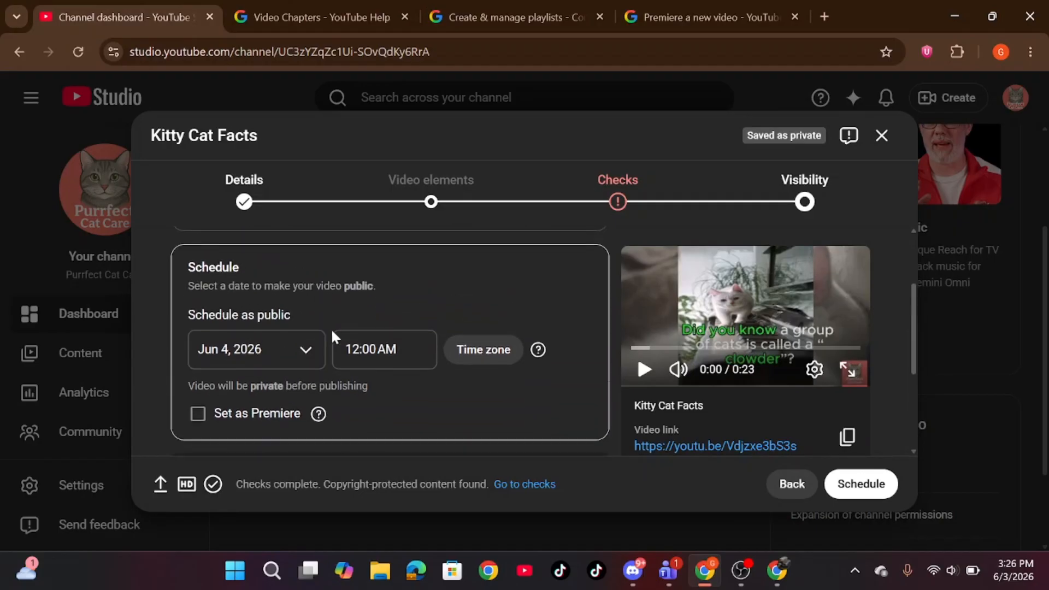
pyautogui.click(283, 359)
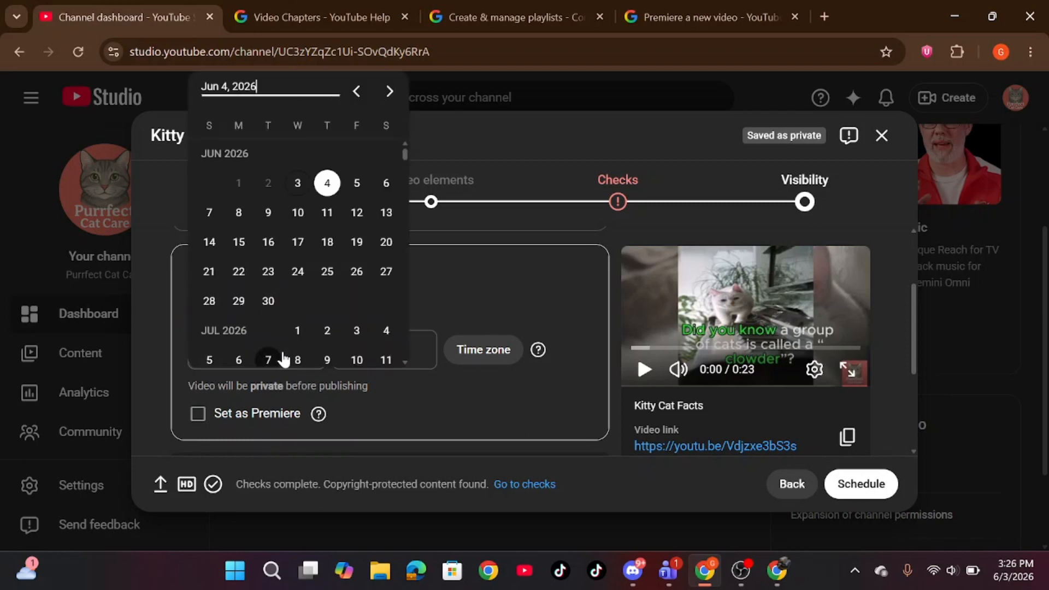
pyautogui.click(327, 215)
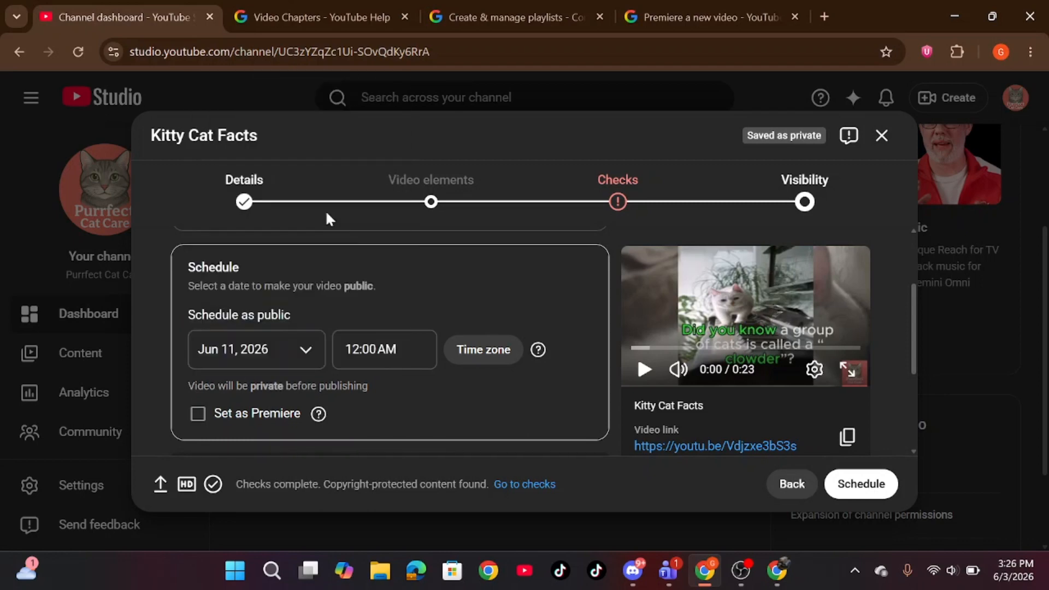
pyautogui.click(382, 350)
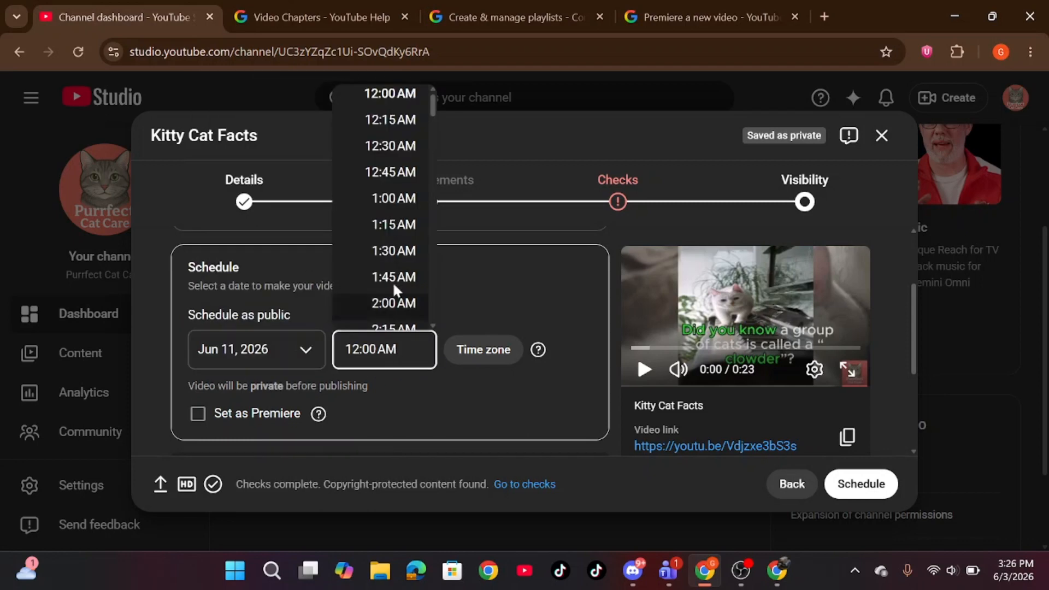
pyautogui.scroll(-4, 393, 281)
pyautogui.scroll(-2, 395, 268)
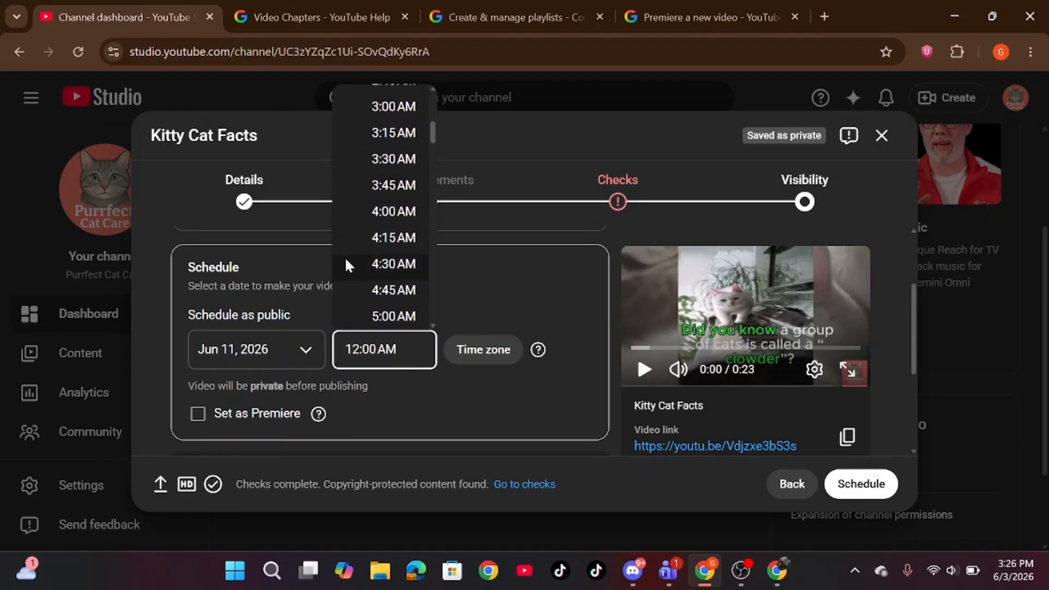
pyautogui.click(385, 264)
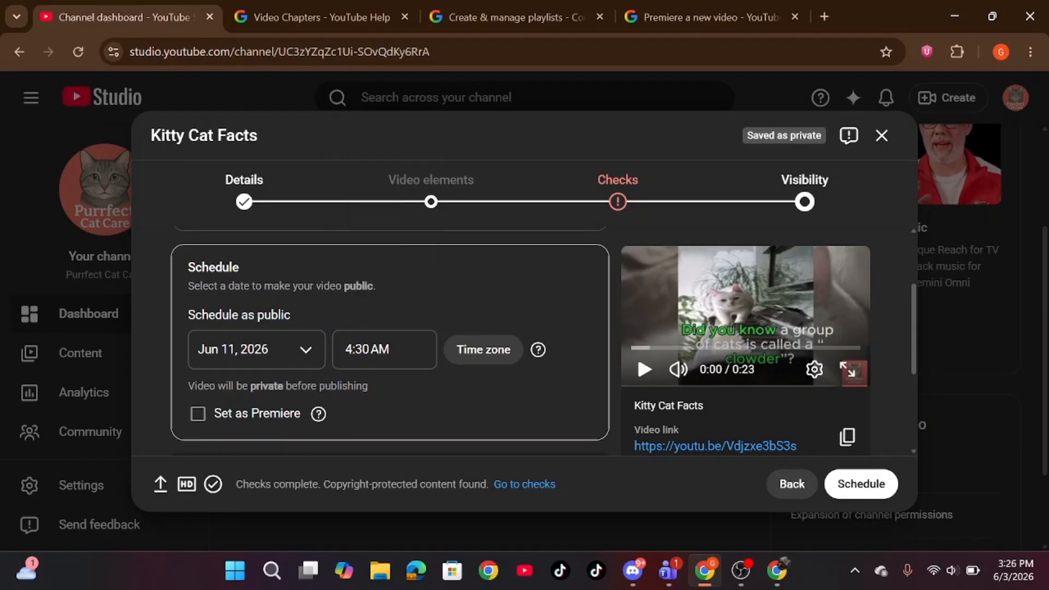
# Look through the available time zones for the scheduled publishing time without choosing another one.
pyautogui.scroll(-1, 408, 362)
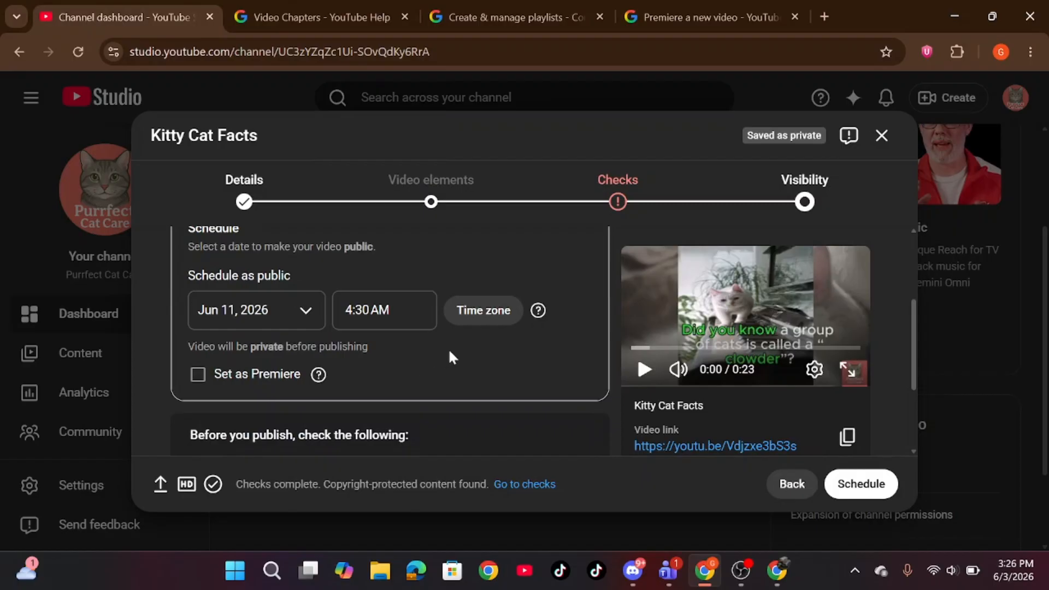
pyautogui.click(477, 311)
pyautogui.scroll(-2, 527, 391)
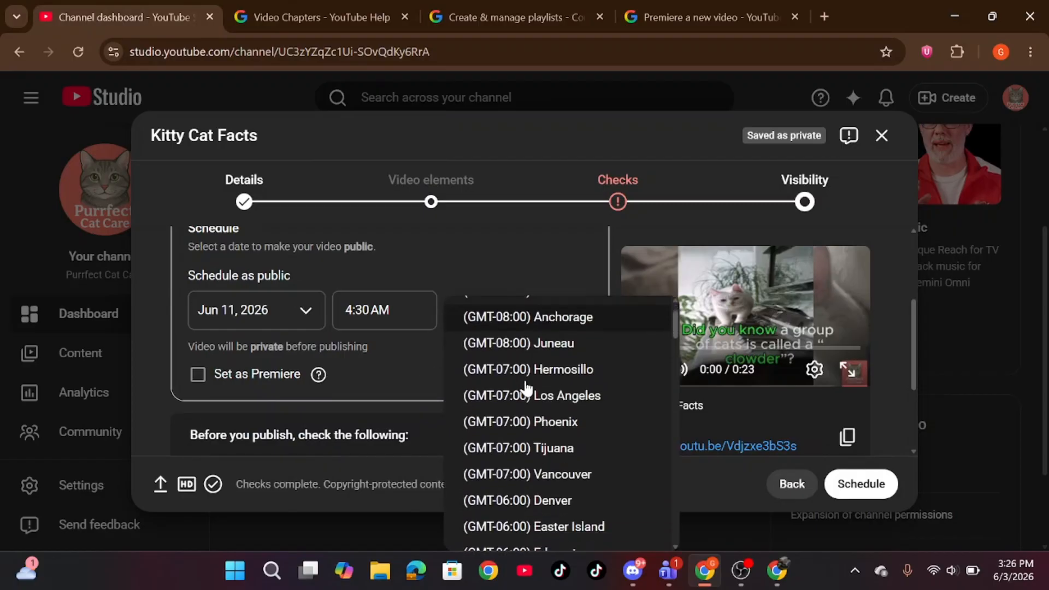
pyautogui.scroll(2, 526, 388)
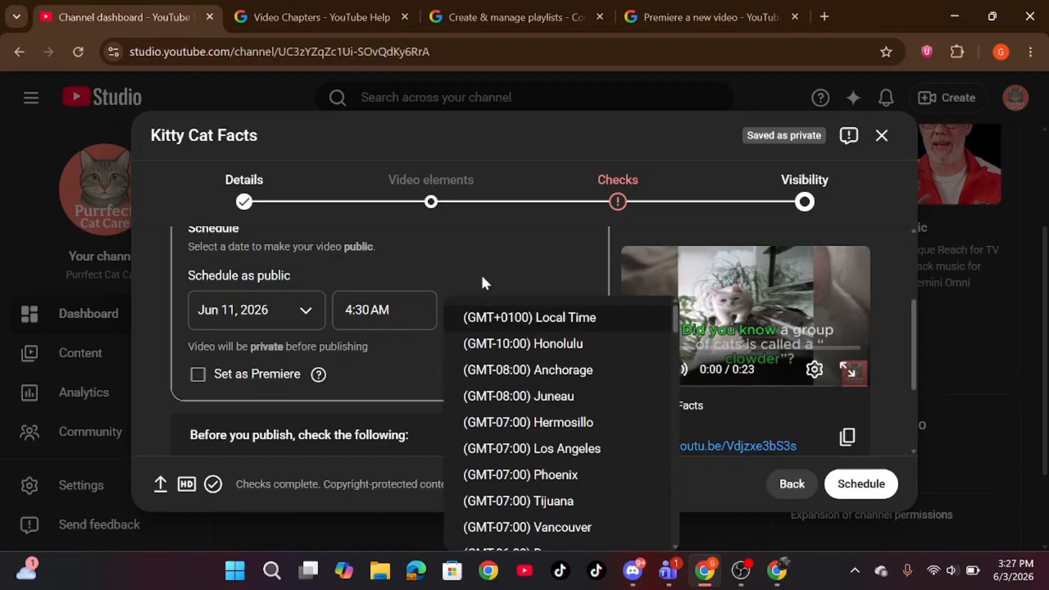
pyautogui.click(500, 265)
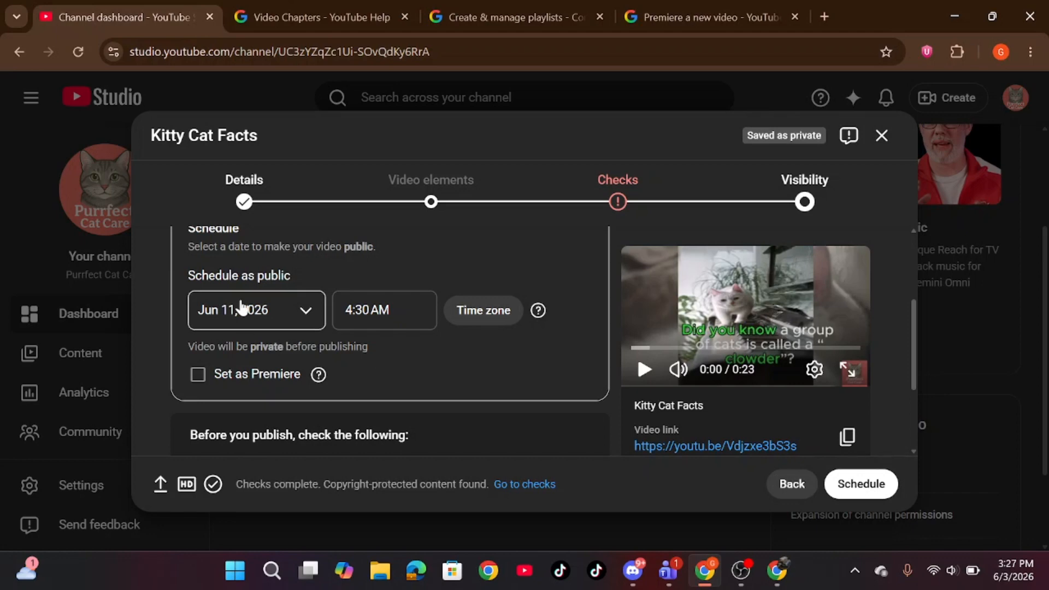
# Set the scheduled video as a Premiere and browse the countdown themes in its Premiere setup.
pyautogui.click(198, 376)
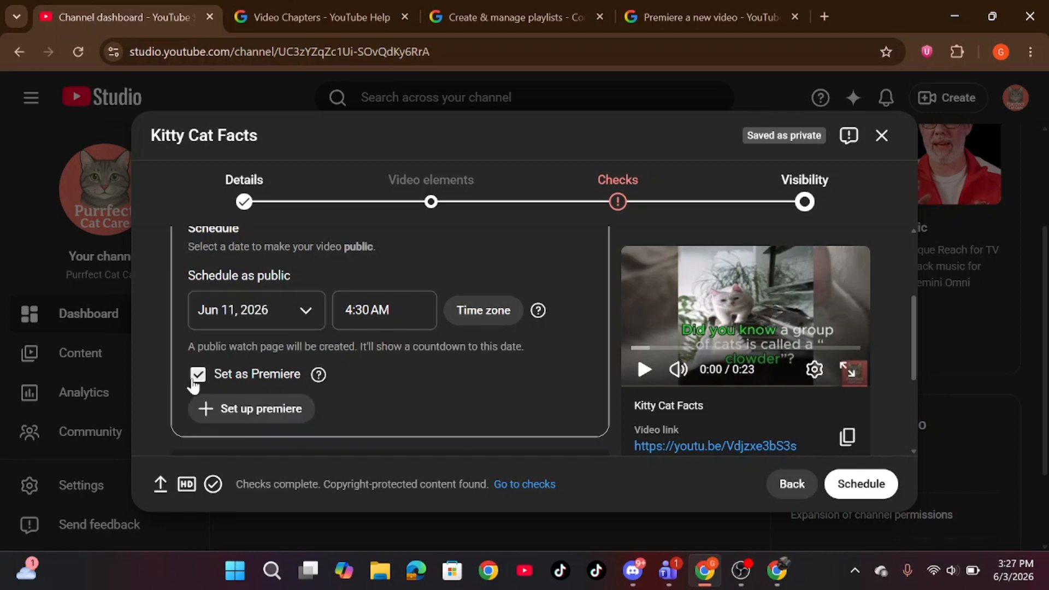
pyautogui.scroll(-1, 273, 375)
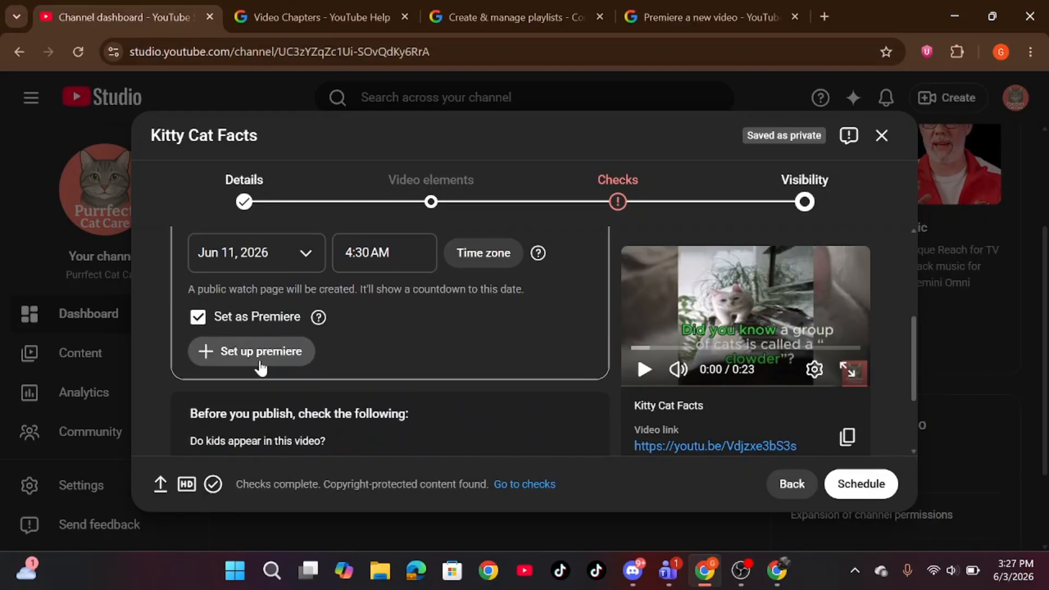
pyautogui.click(260, 359)
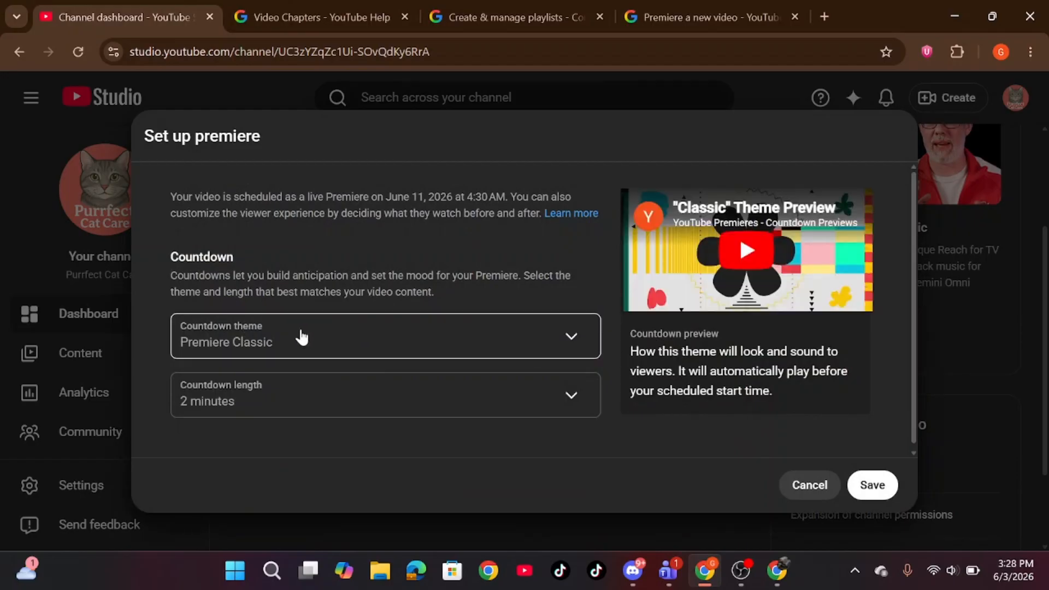
pyautogui.click(301, 340)
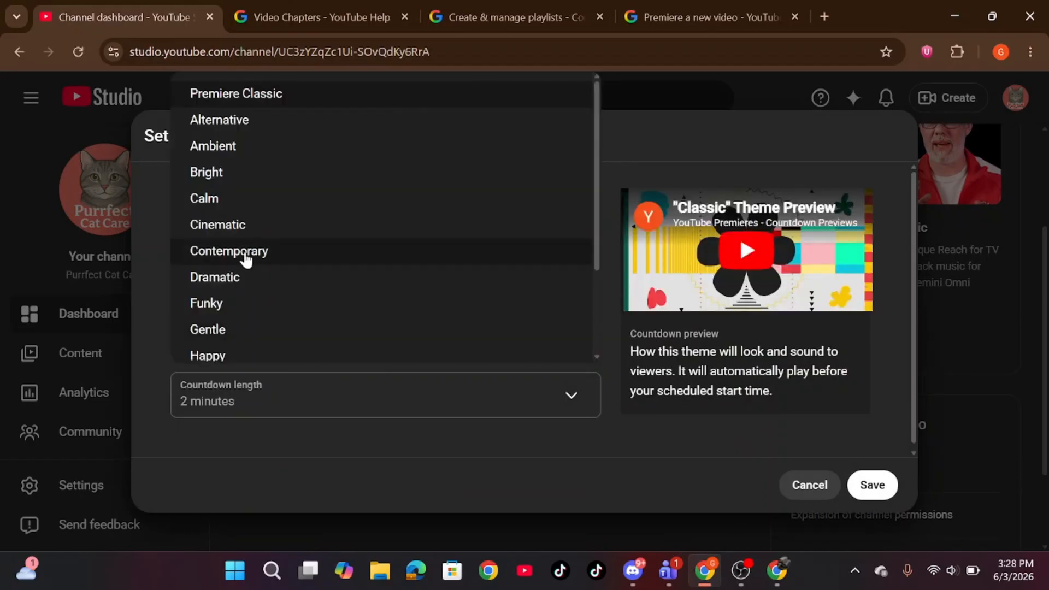
pyautogui.scroll(-2, 246, 260)
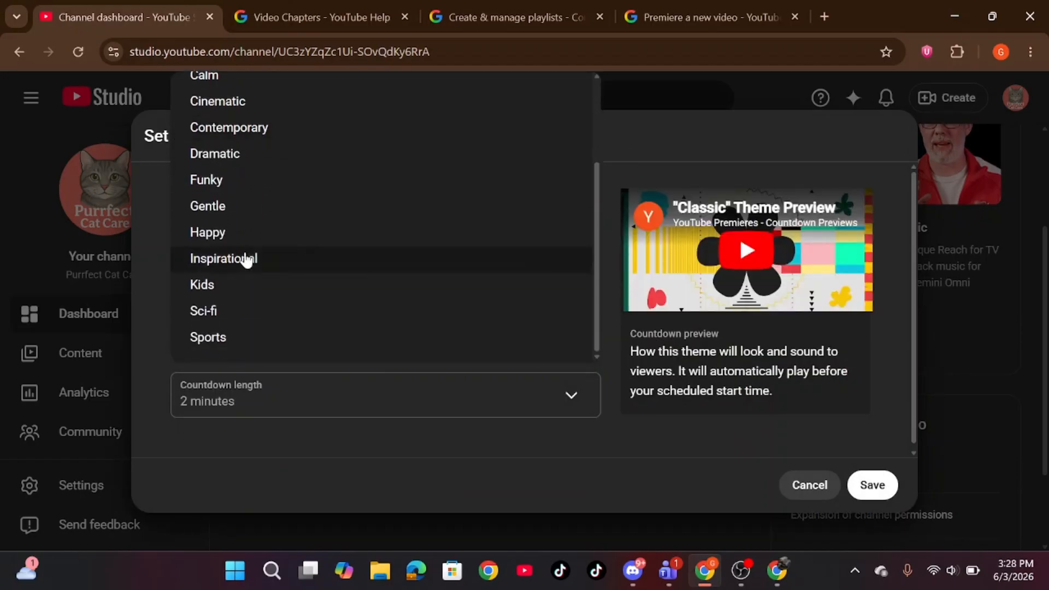
pyautogui.scroll(2, 246, 260)
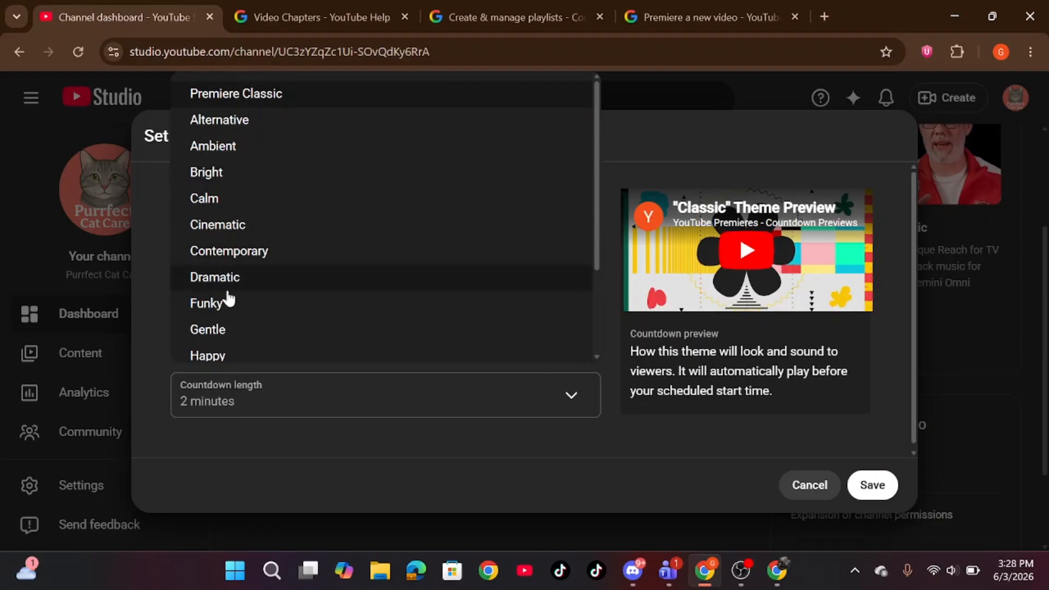
pyautogui.click(316, 395)
# Choose the 2 minutes countdown length, then cancel the Premiere setup and switch off Set as Premiere.
pyautogui.click(315, 402)
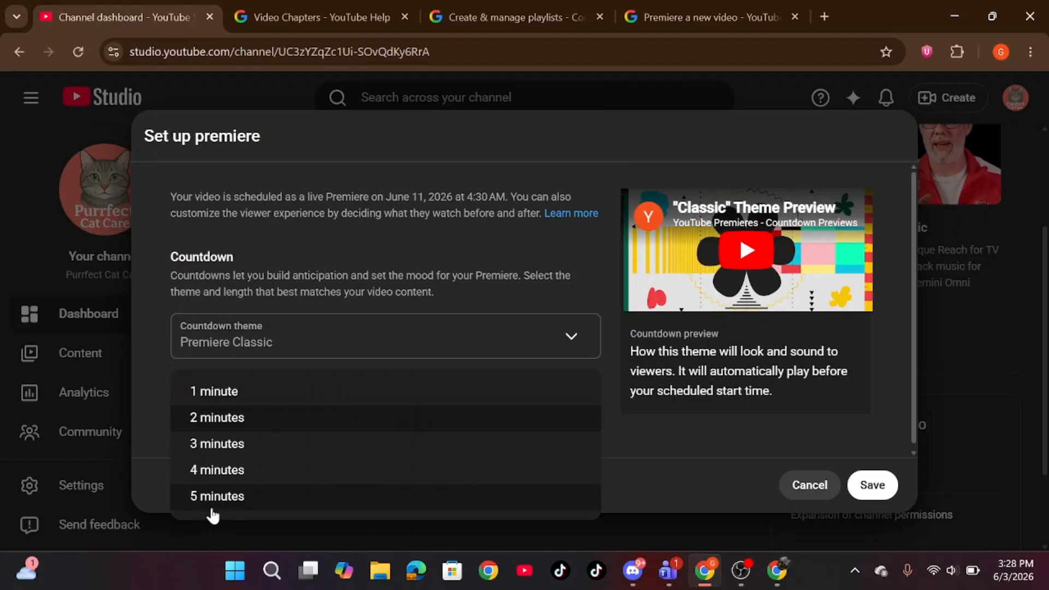
pyautogui.click(213, 418)
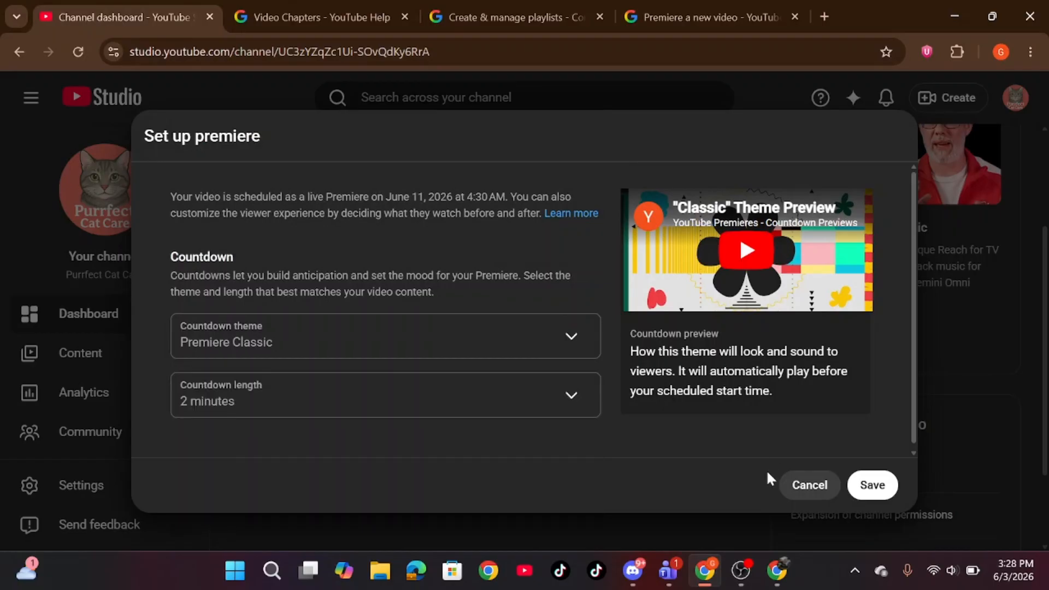
pyautogui.click(808, 487)
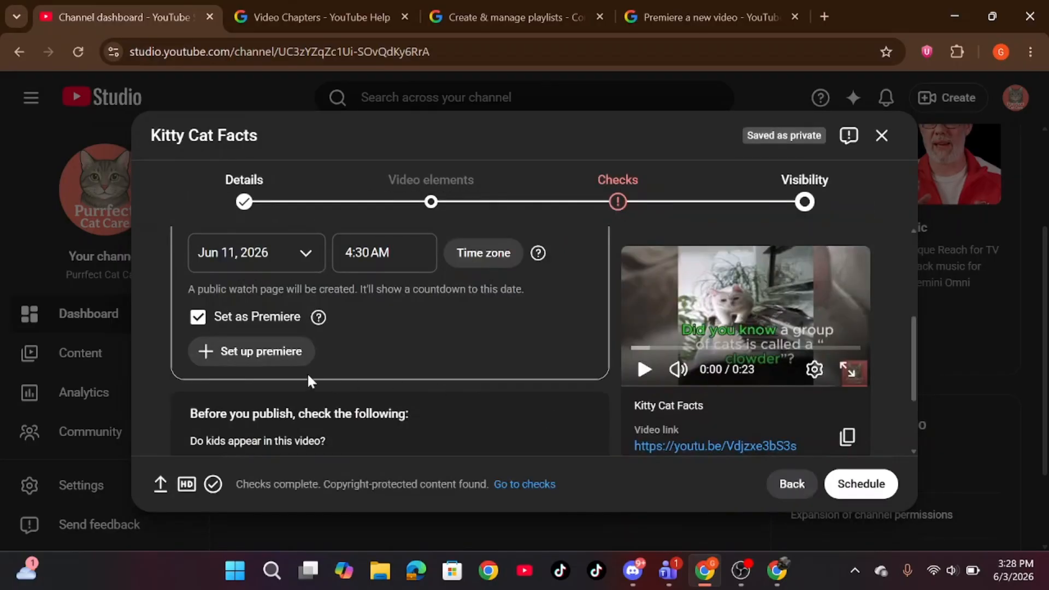
pyautogui.click(197, 317)
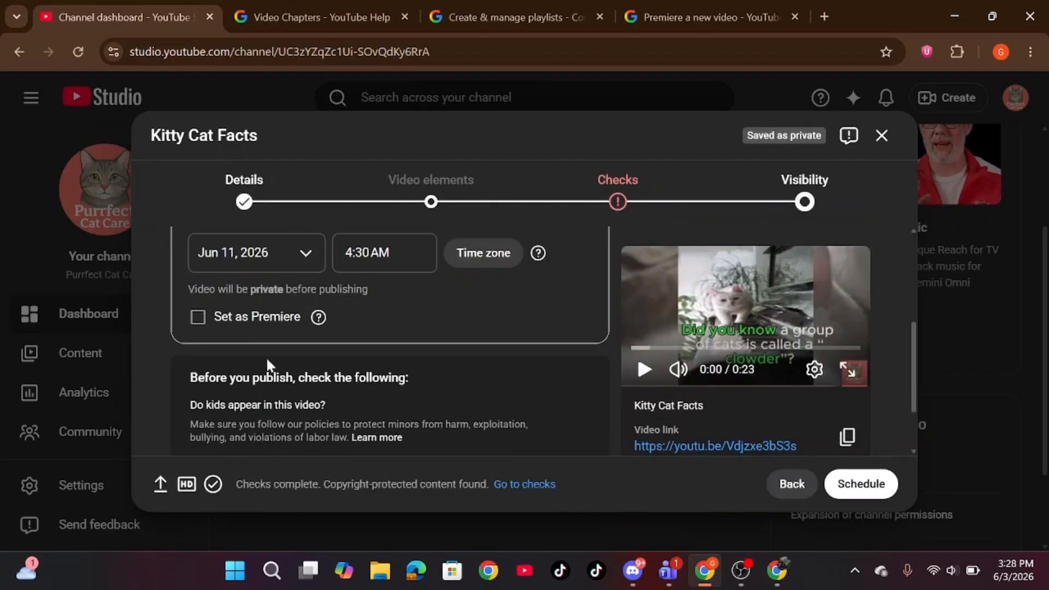
# Review the pre-publishing reminders about kids in the video and overall content guidance below the schedule settings.
pyautogui.scroll(-1, 267, 356)
pyautogui.scroll(-1, 267, 360)
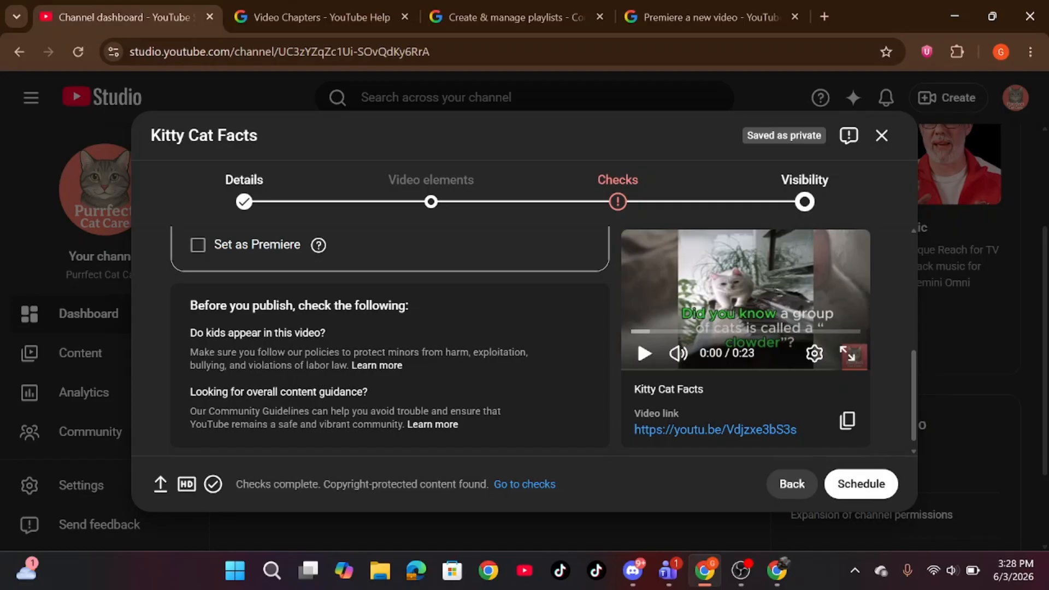
pyautogui.scroll(-1, 637, 338)
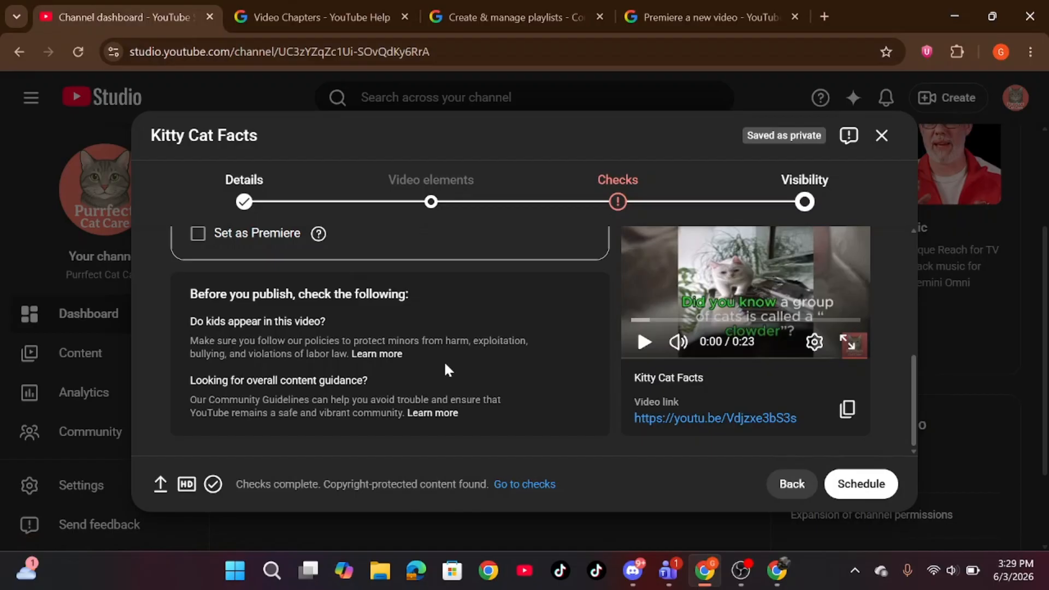
pyautogui.scroll(2, 637, 327)
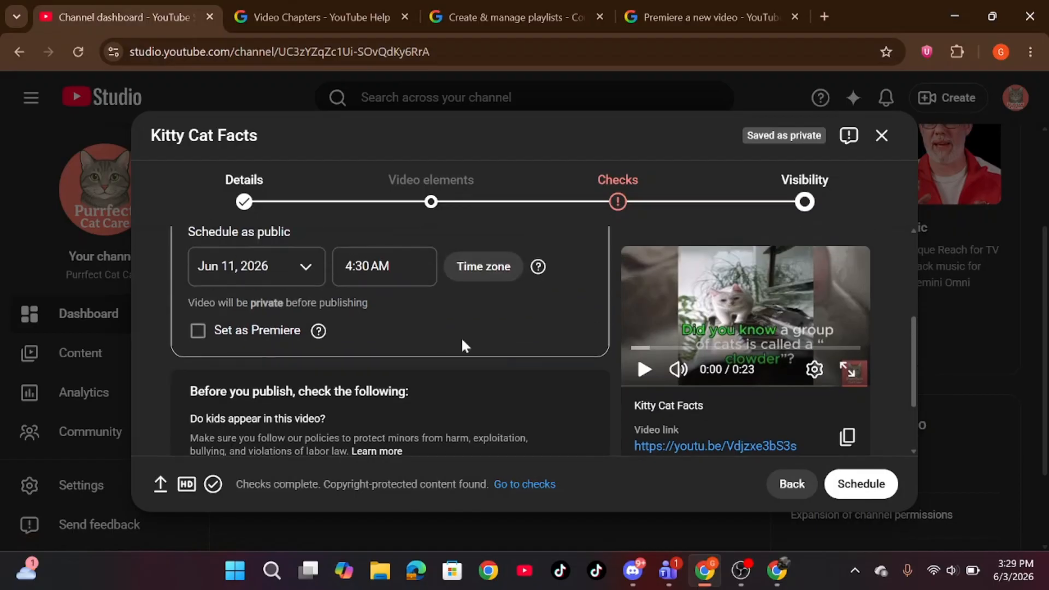
pyautogui.scroll(-2, 464, 345)
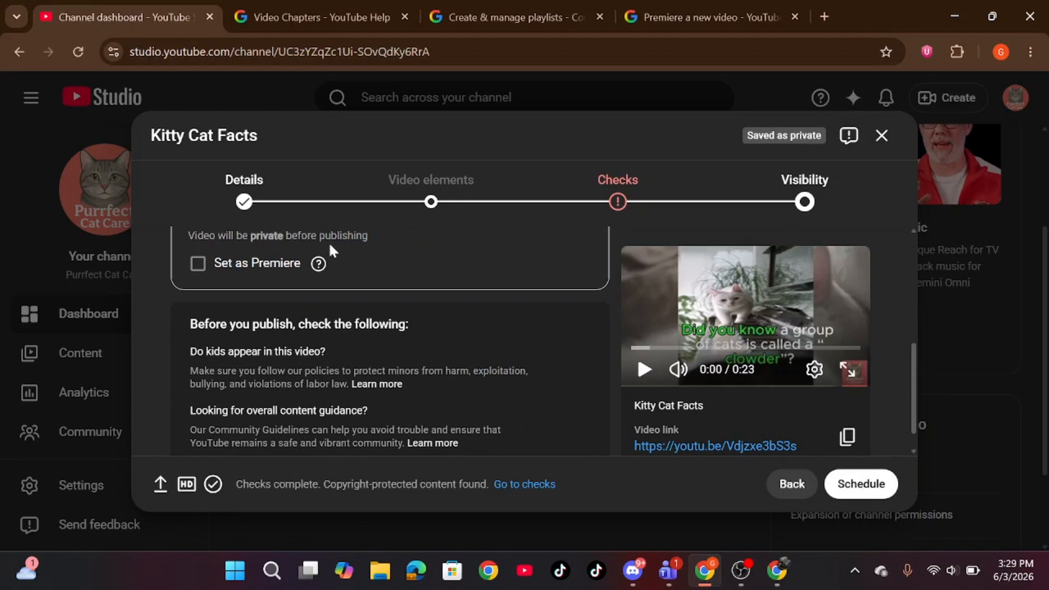
# Return to the Save or publish options, try Unlisted and Private, and set the video's visibility to Public.
pyautogui.scroll(4, 330, 246)
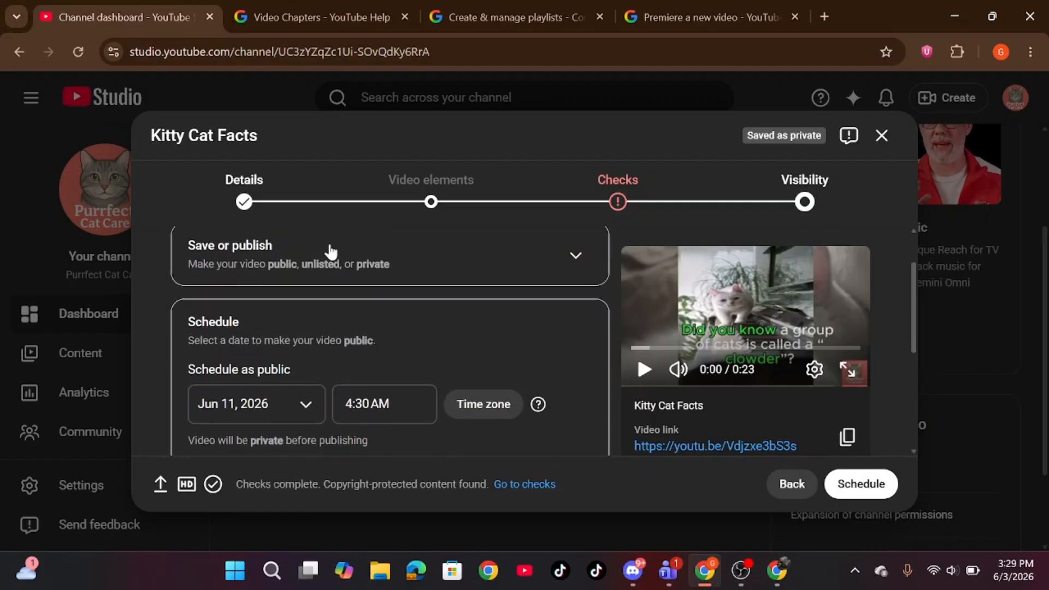
pyautogui.scroll(1, 330, 245)
pyautogui.click(319, 283)
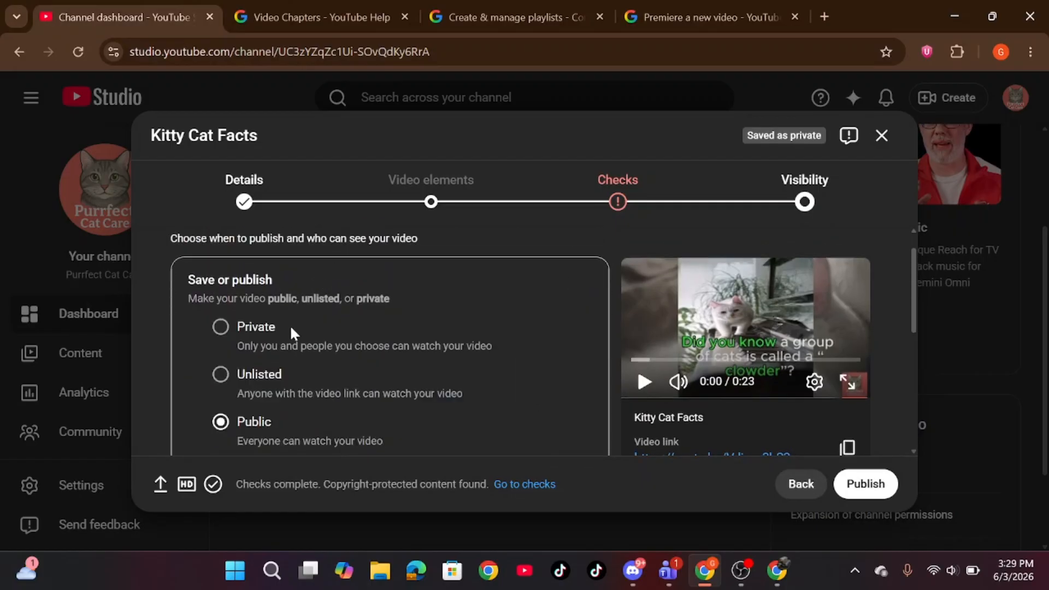
pyautogui.scroll(-1, 290, 329)
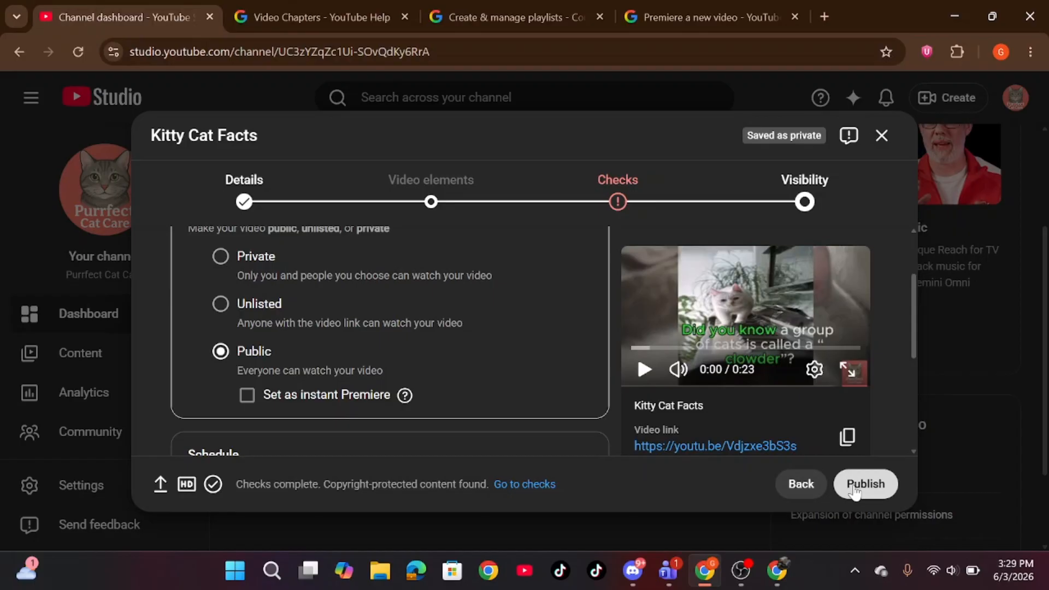
pyautogui.click(220, 306)
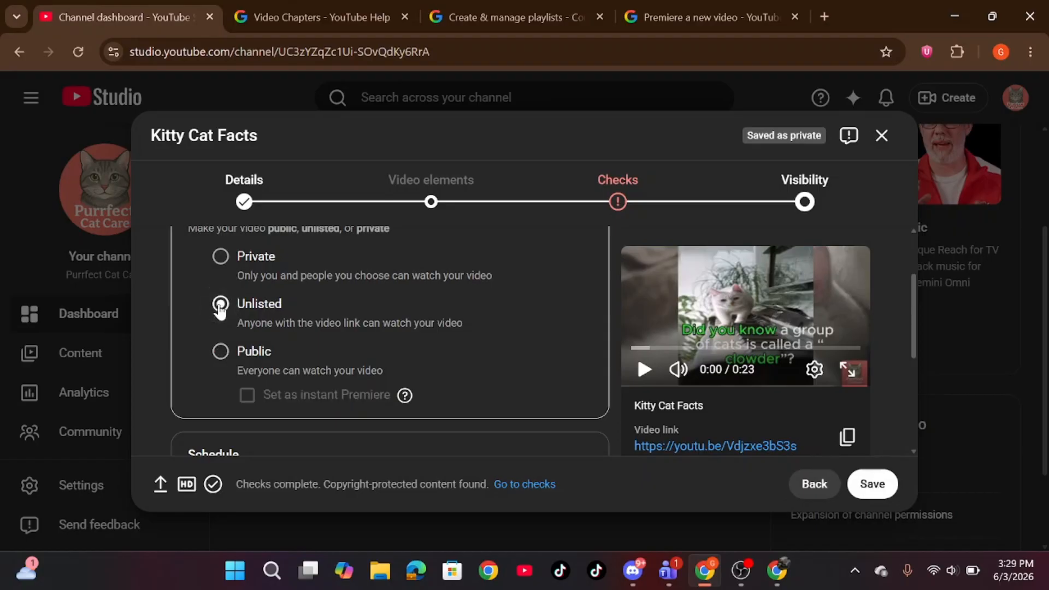
pyautogui.click(220, 258)
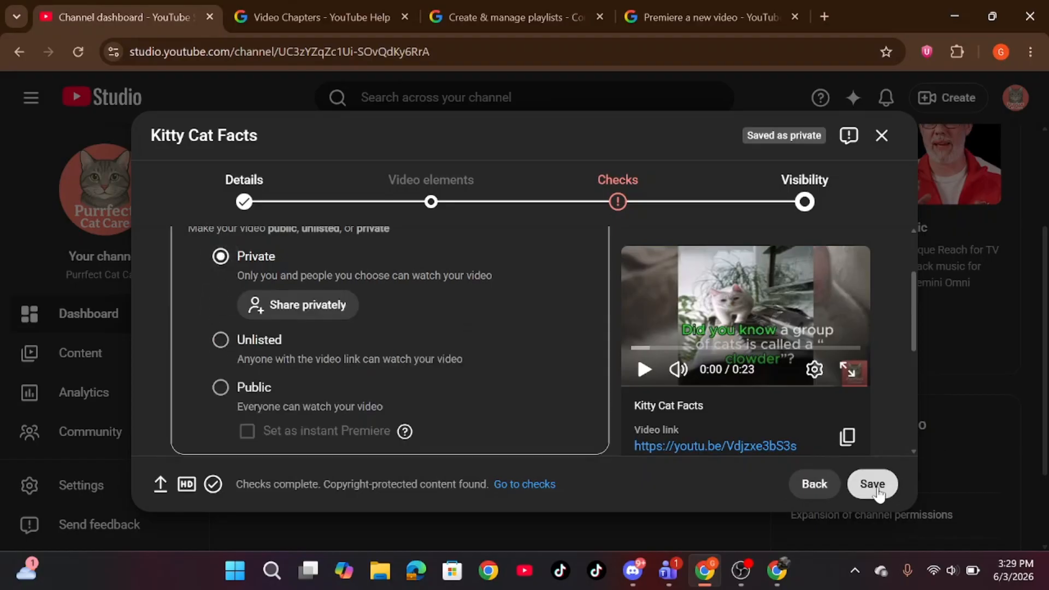
pyautogui.click(221, 388)
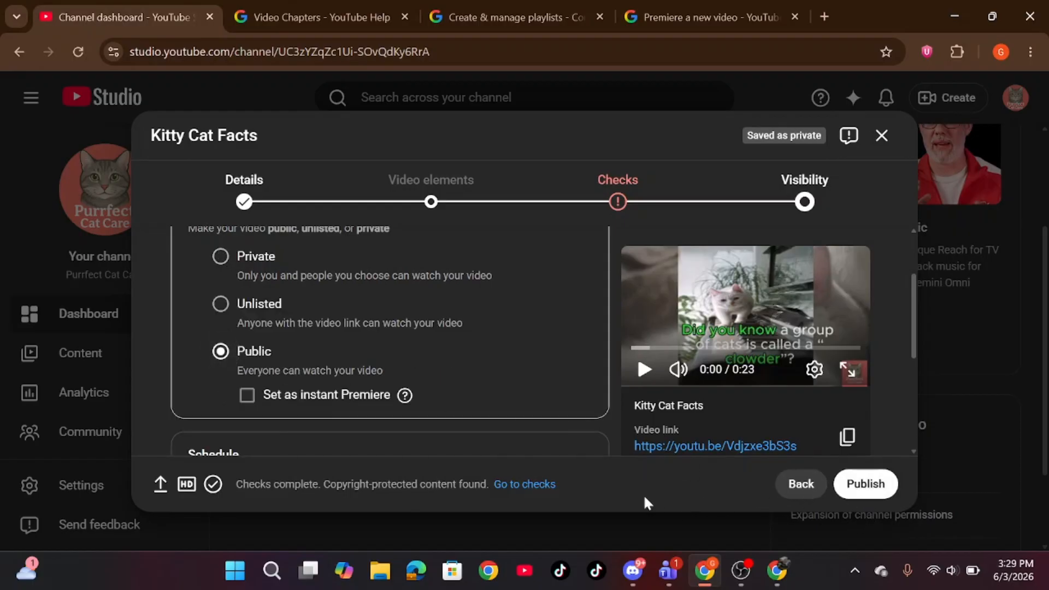